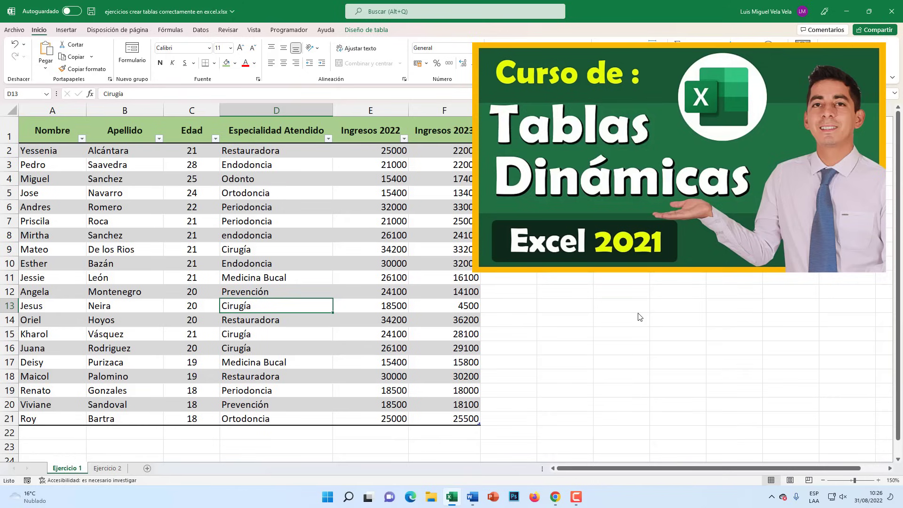
Step: Select a few cells inside the patient data table and switch to the Insertar ribbon
mouse_move(53, 130)
left_mouse_down()
mouse_move(250, 176)
mouse_move(442, 418)
left_mouse_up()
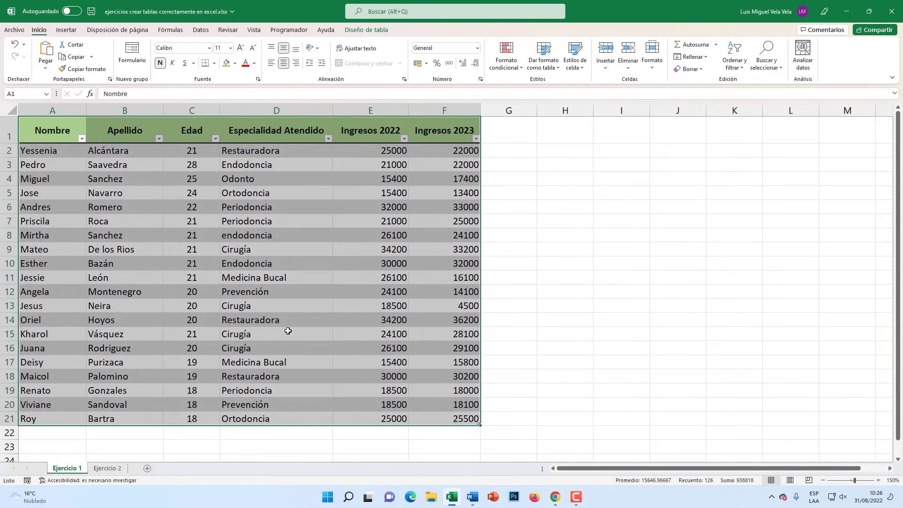
left_click(264, 279)
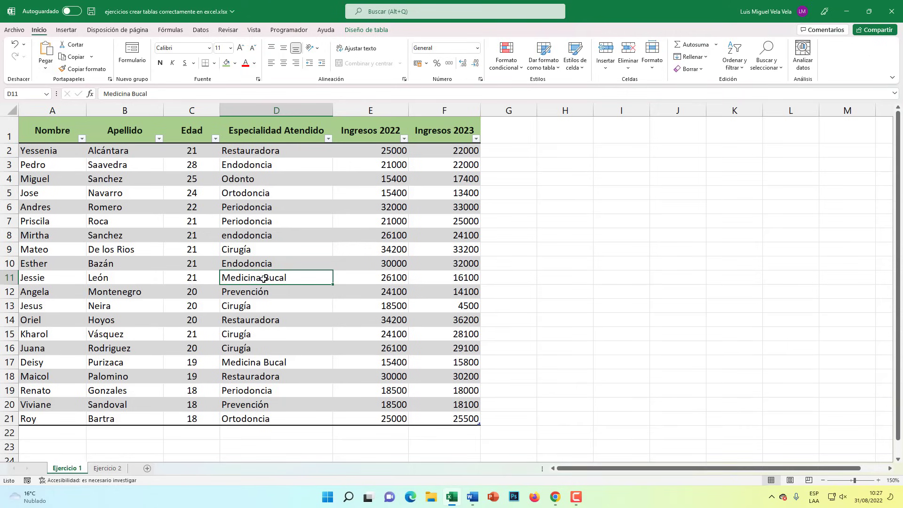
left_click(210, 258)
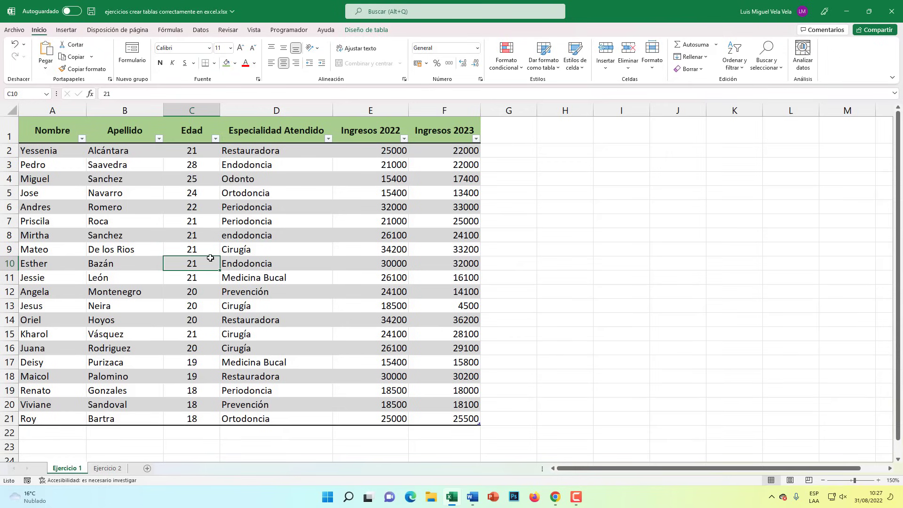
left_click(251, 253)
left_click(251, 281)
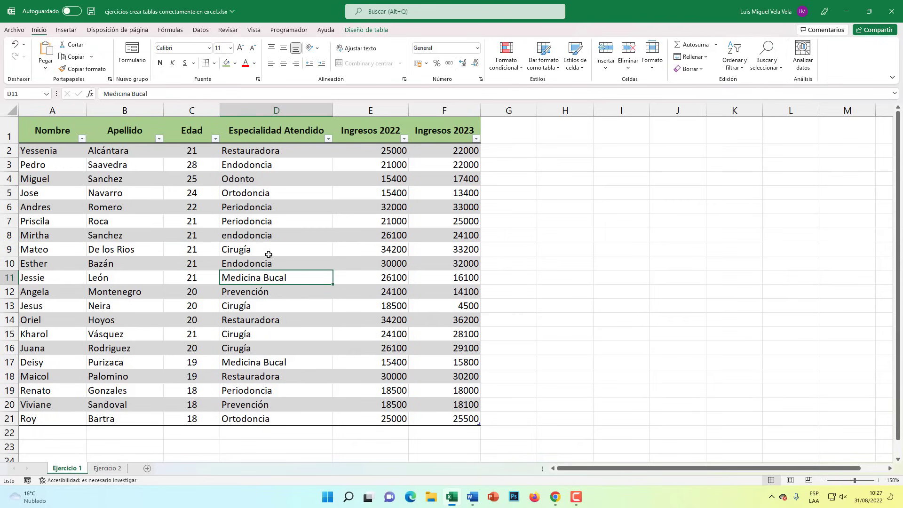
left_click(261, 245)
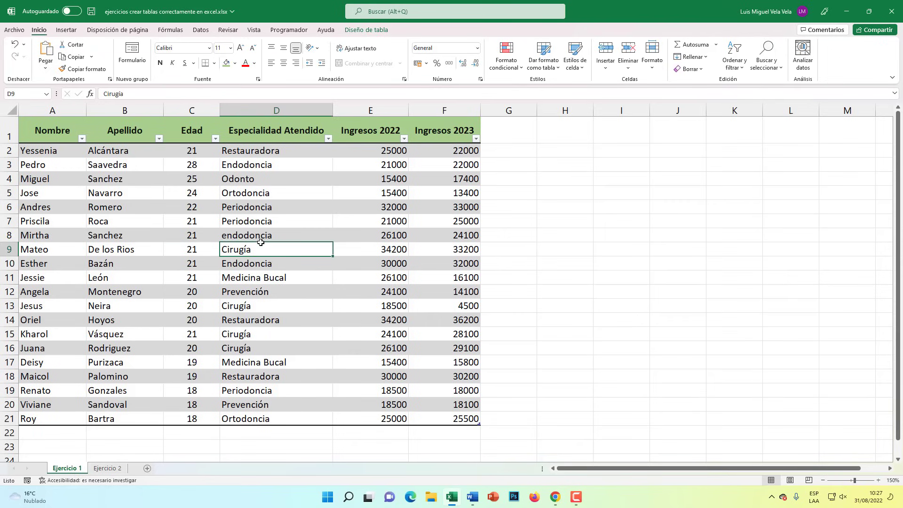
left_click(70, 31)
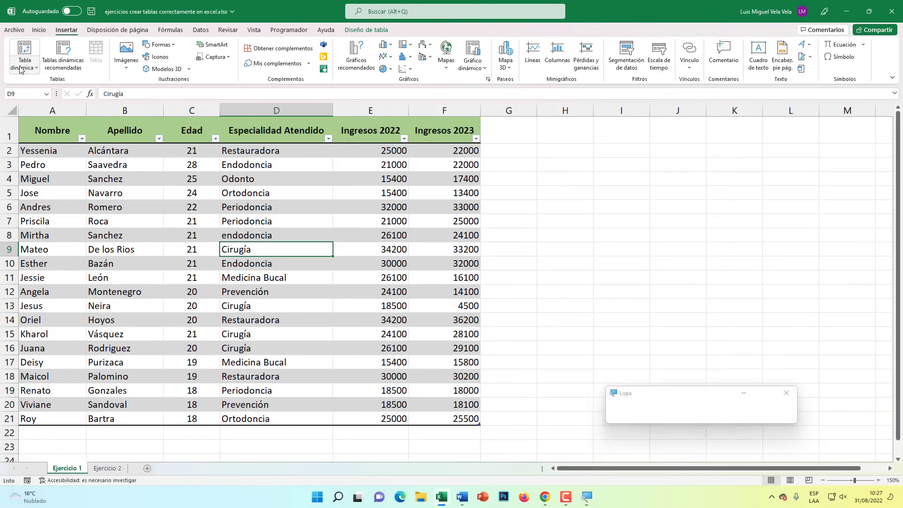
Step: Insert a pivot table from Tabla1 on a new worksheet, Hoja25
left_click(24, 63)
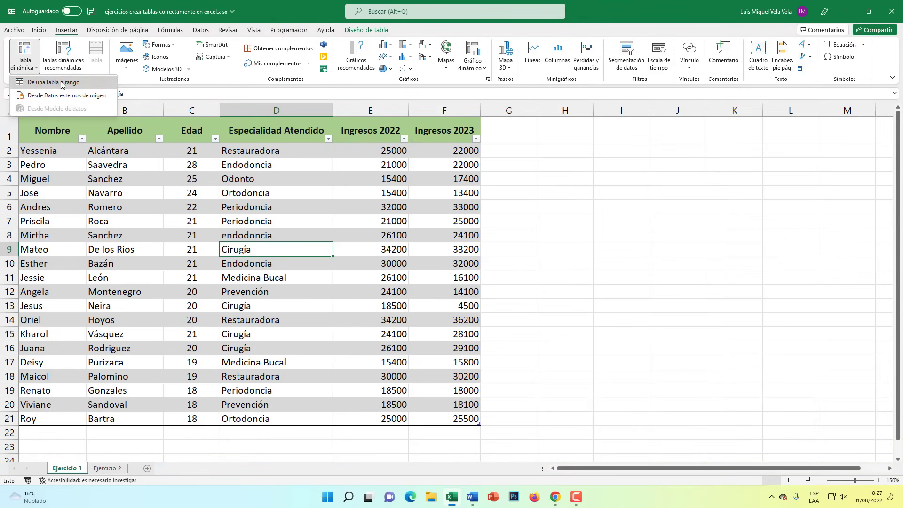
left_click(71, 90)
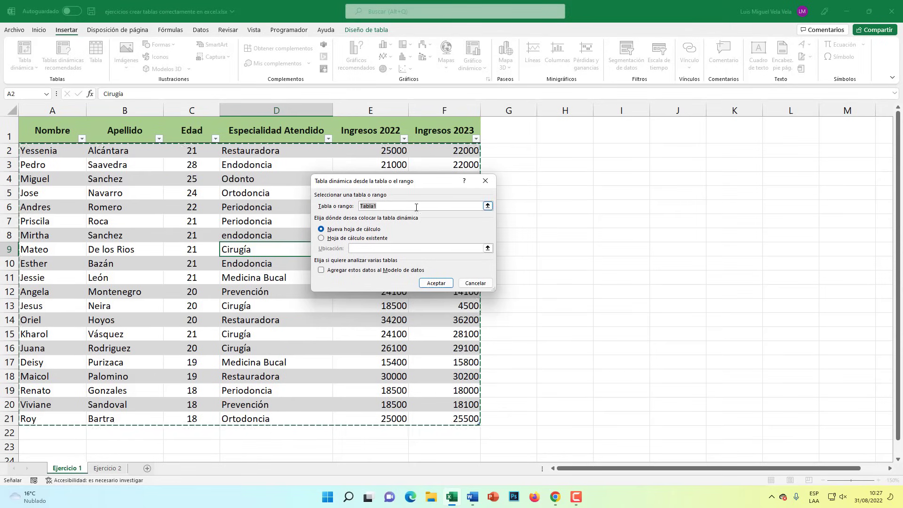
left_click(439, 284)
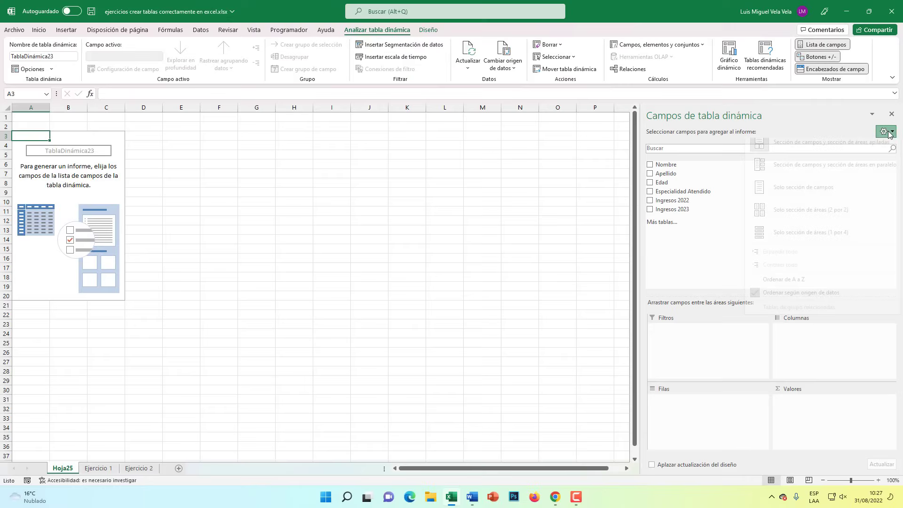
Step: Switch the PivotTable Fields pane to the side-by-side fields and areas layout
left_click(891, 134)
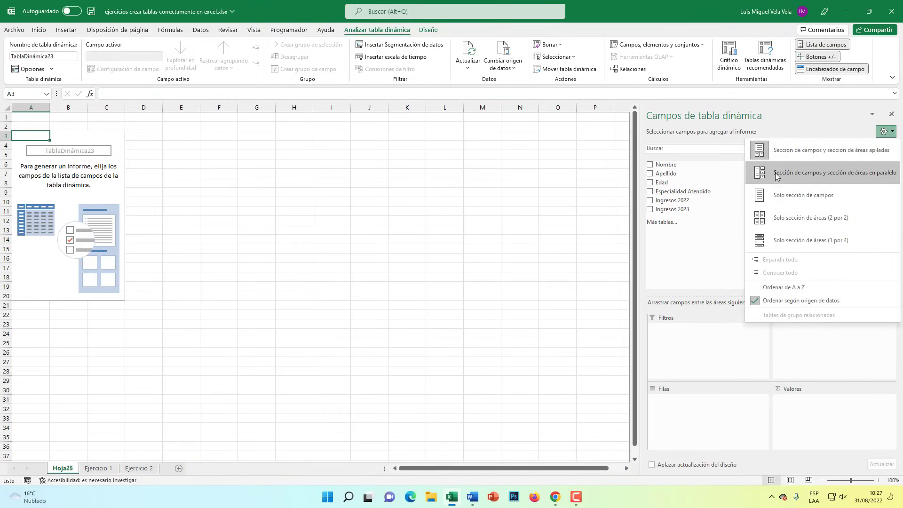
left_click(851, 174)
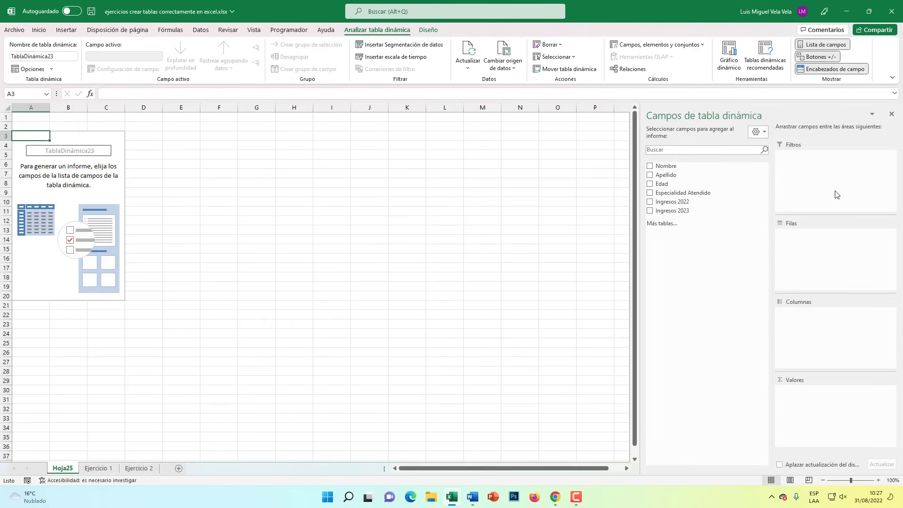
key("super+plus")
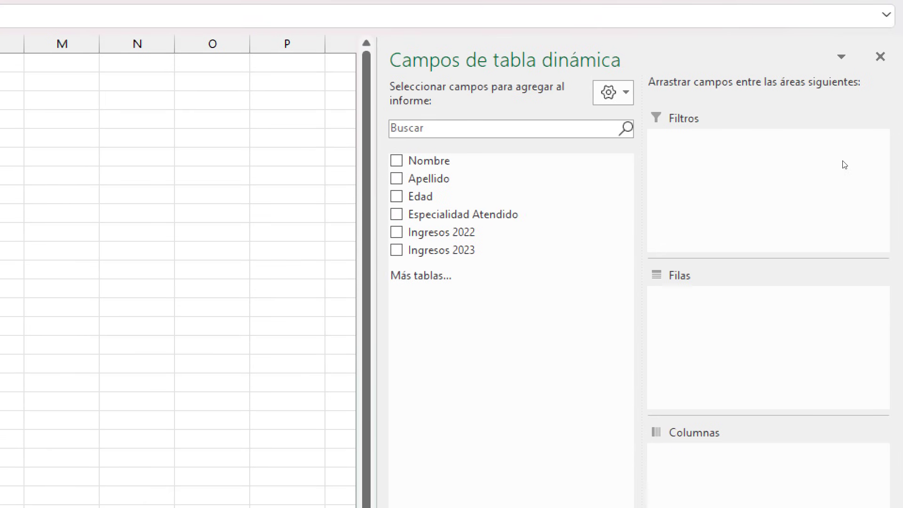
key("super+minus")
key("super+Escape")
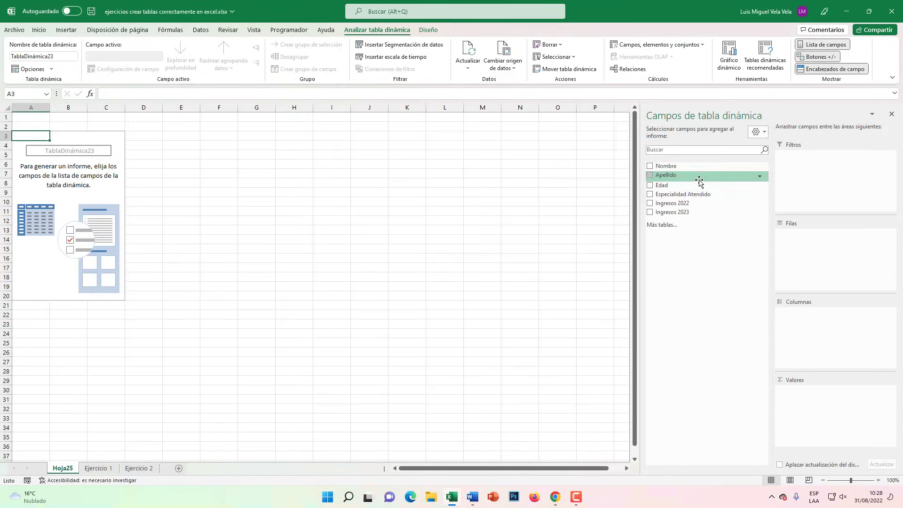
key("super+plus")
Step: Sort the pivot field list from A to Z
left_click(760, 135)
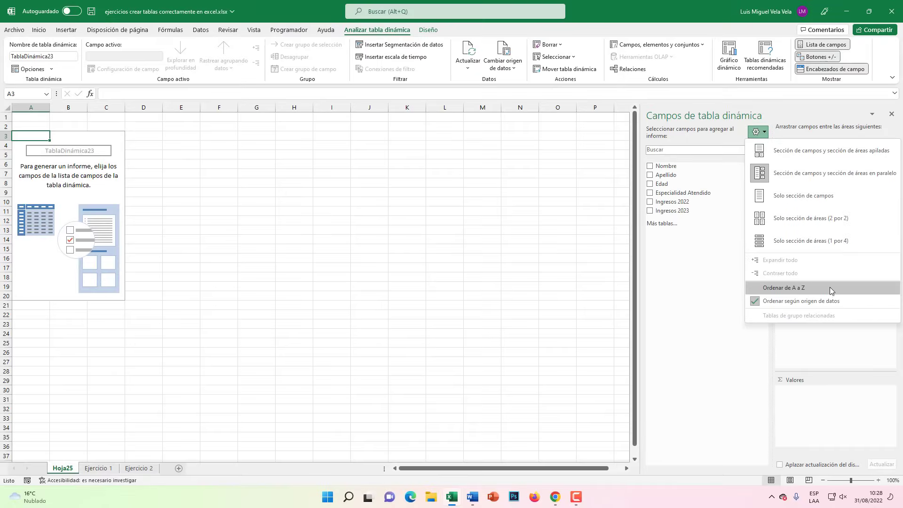
key("super+plus")
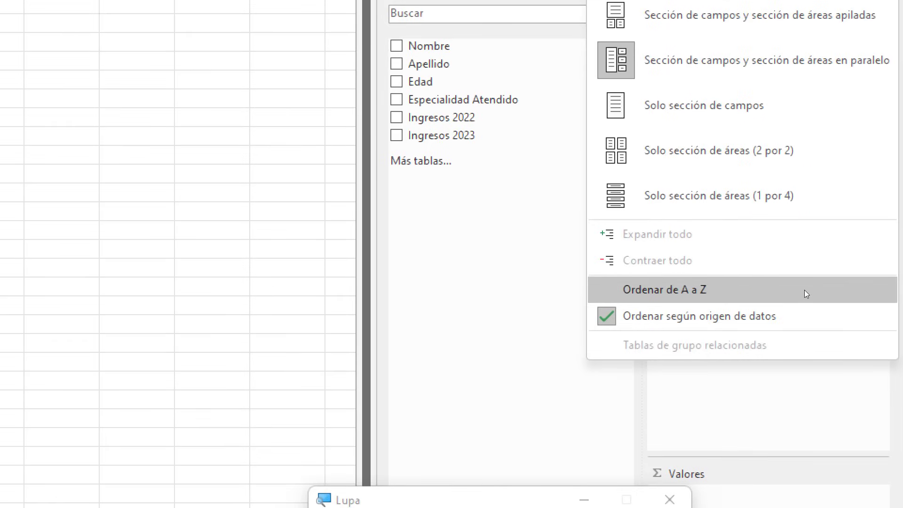
key("super+Escape")
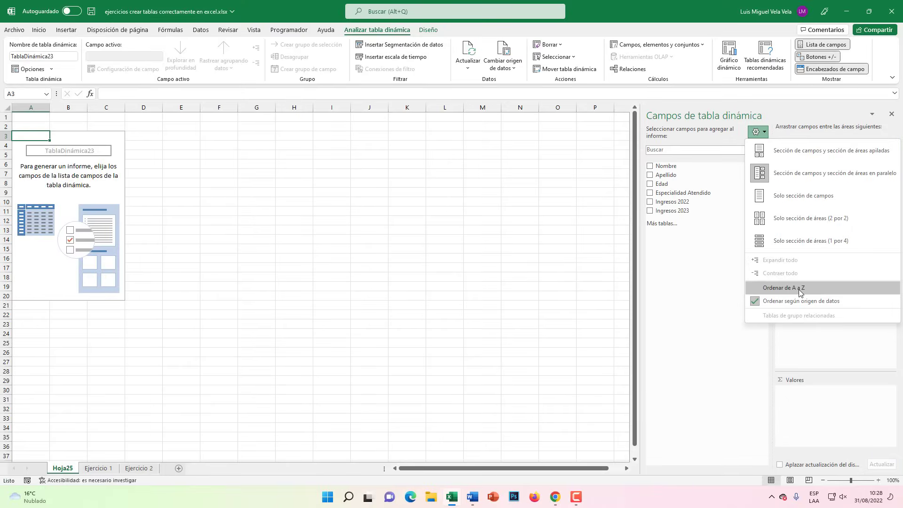
left_click(800, 289)
key("super+plus")
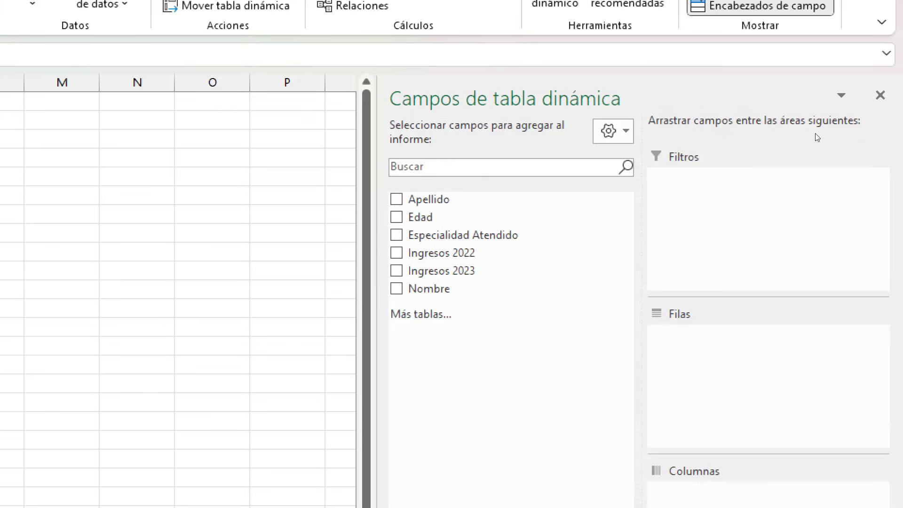
Step: Stack the field list above the areas and sort fields by data source order
left_click(756, 132)
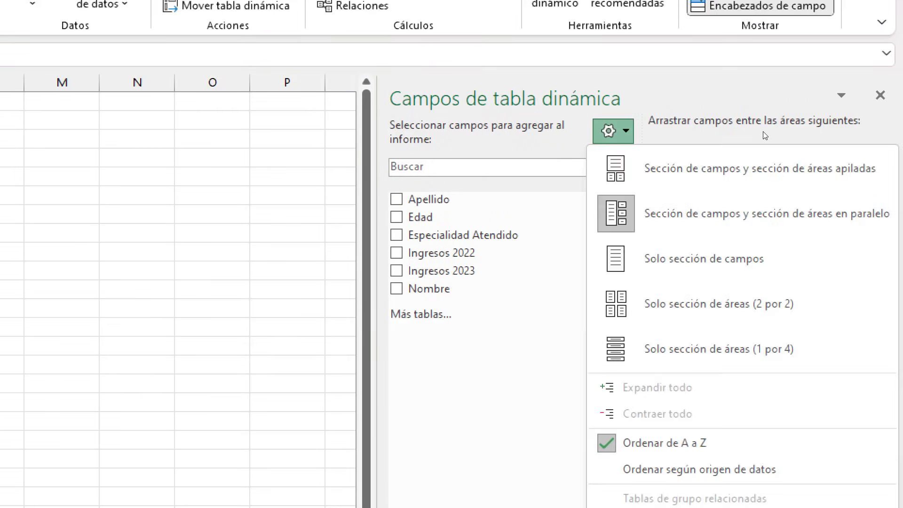
left_click(785, 150)
left_click(877, 133)
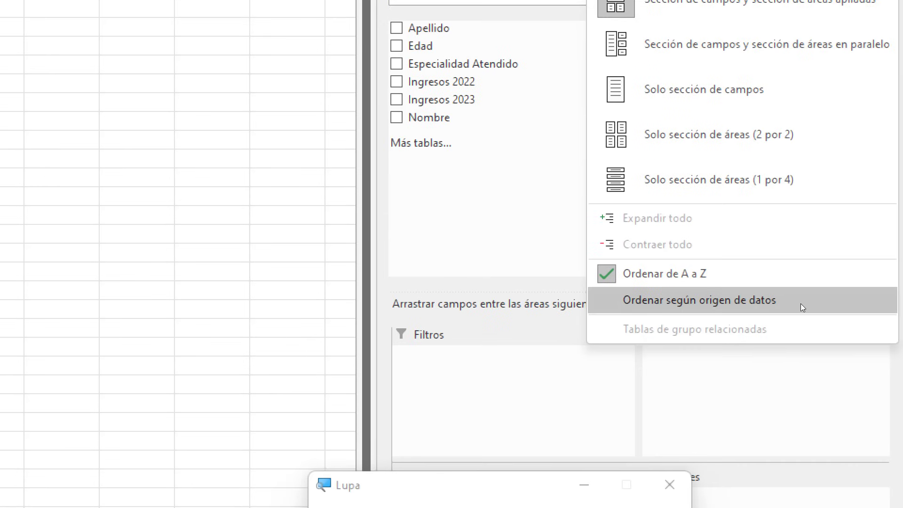
key("super+Escape")
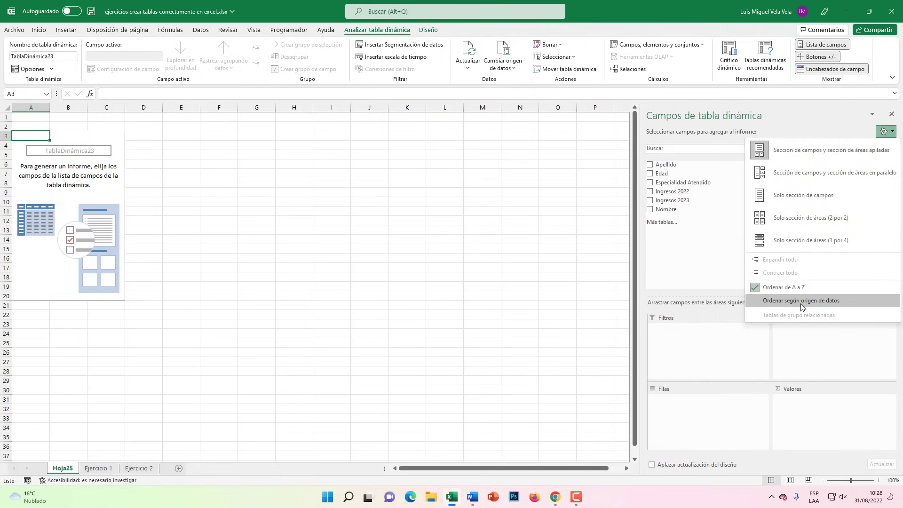
left_click(801, 303)
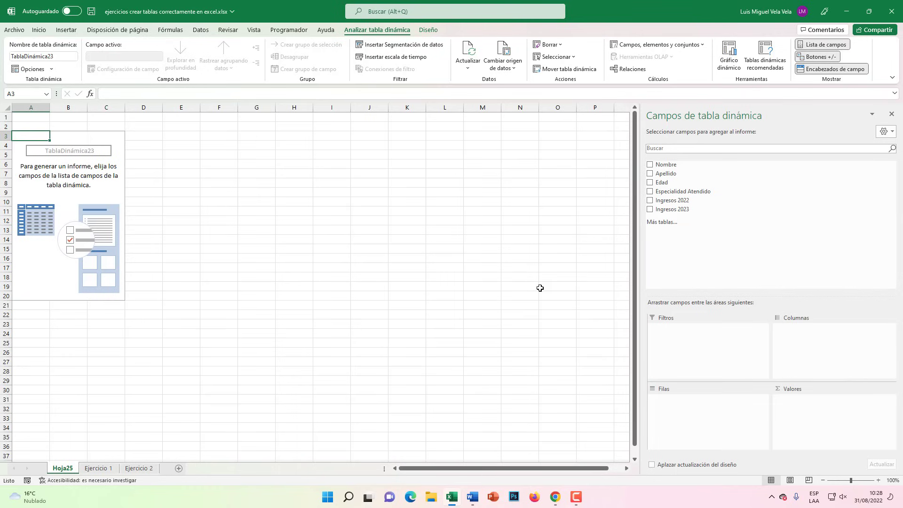
mouse_move(683, 192)
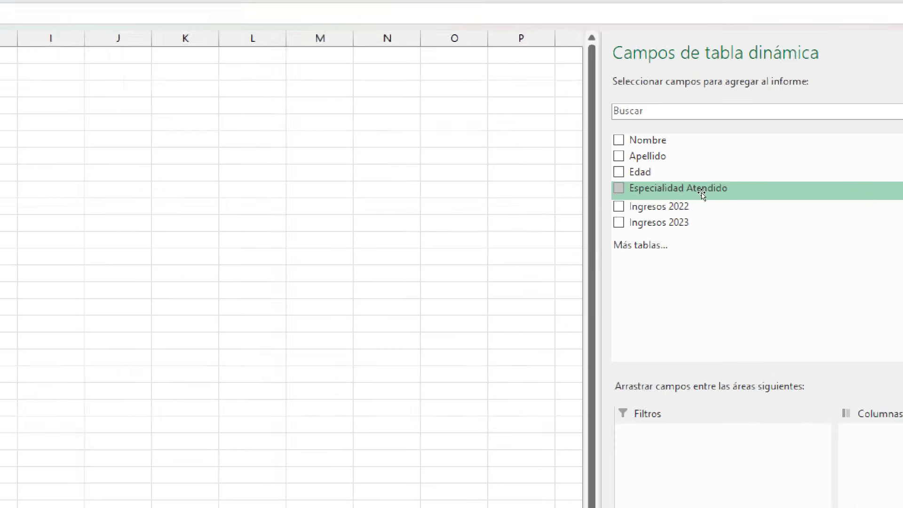
Step: Put Especialidad Atendido in Filas and Ingresos 2022 in Valores, then zoom in
left_click_drag(702, 194, 694, 419)
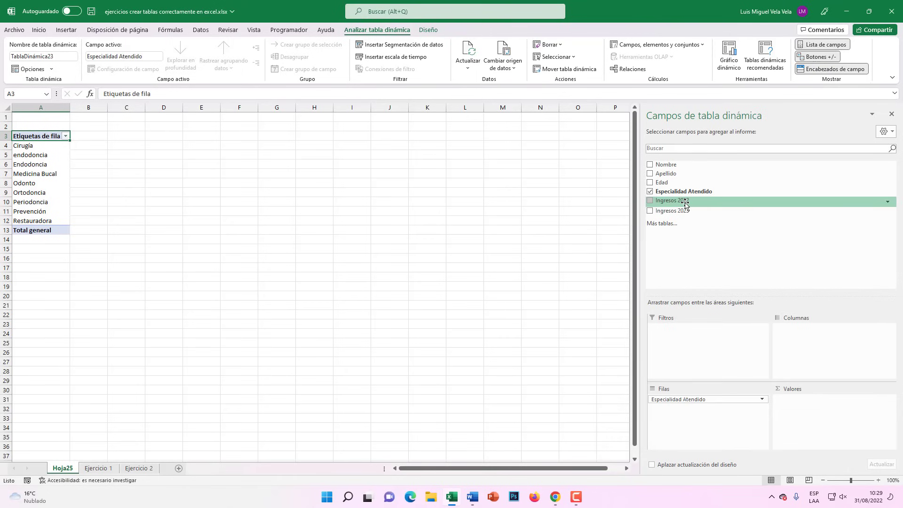
mouse_move(683, 201)
left_mouse_down()
mouse_move(809, 418)
mouse_move(818, 416)
left_mouse_up()
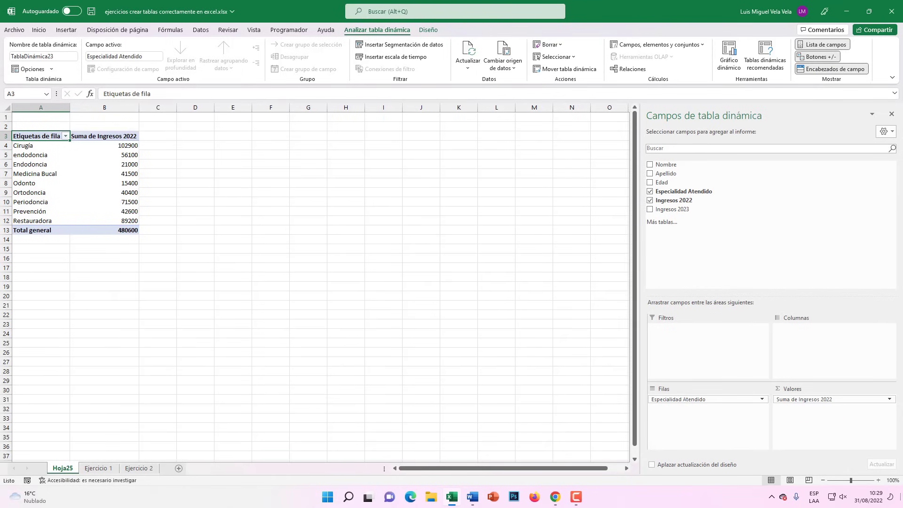
left_click(878, 480)
left_click(878, 481)
left_click(878, 480)
left_click(878, 481)
left_click(878, 480)
left_click(878, 480)
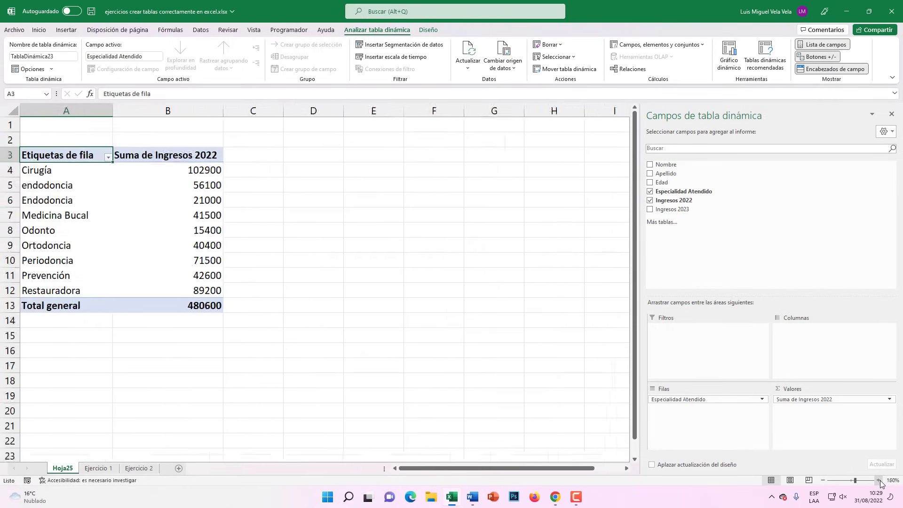
left_click(879, 480)
left_click(878, 480)
left_click(878, 480)
left_click(878, 481)
left_click(878, 480)
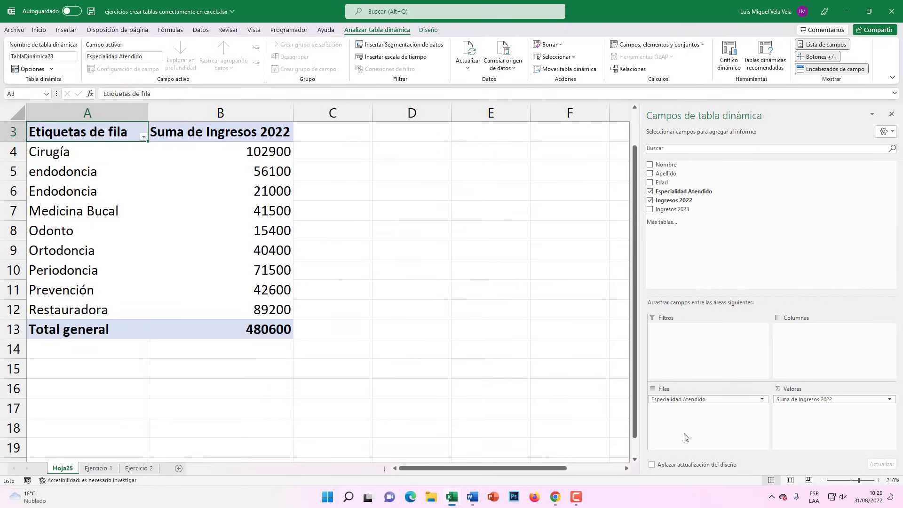
scroll(197, 368, "up", 1)
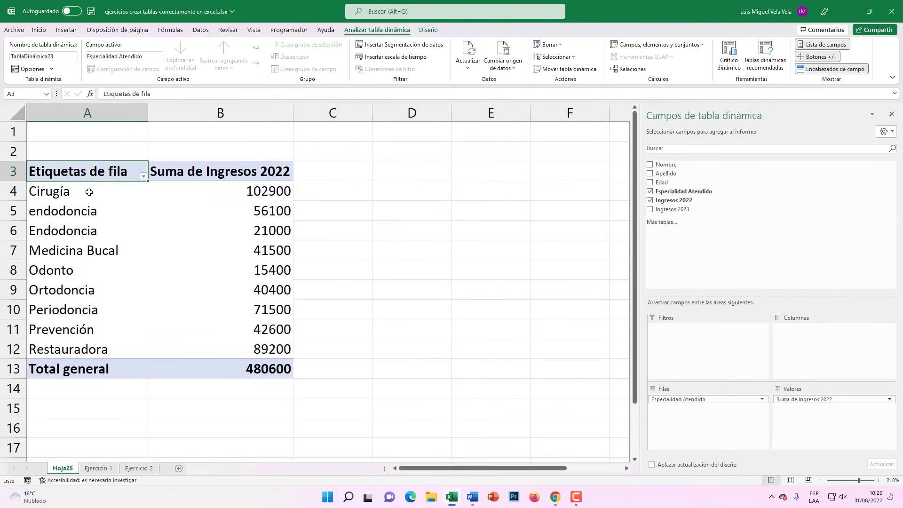
left_click_drag(89, 192, 84, 349)
left_click(260, 204)
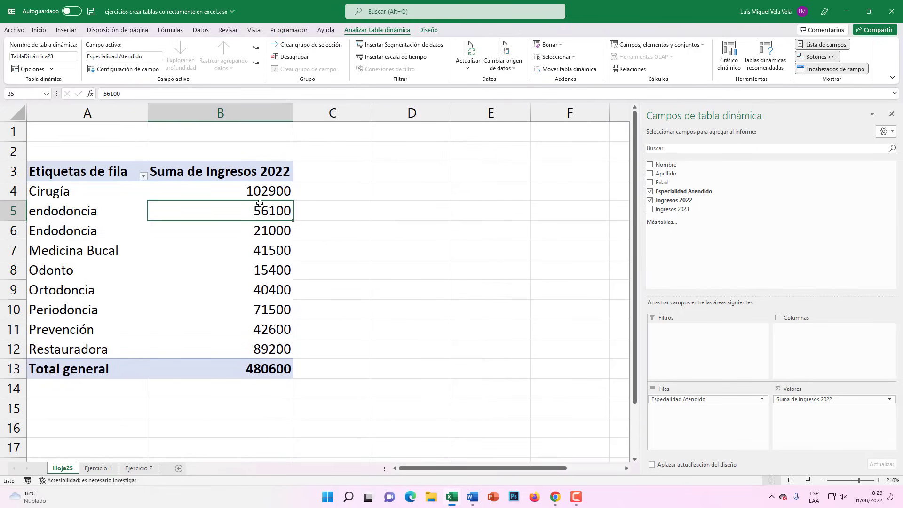
left_click_drag(259, 203, 244, 330)
left_click(242, 270)
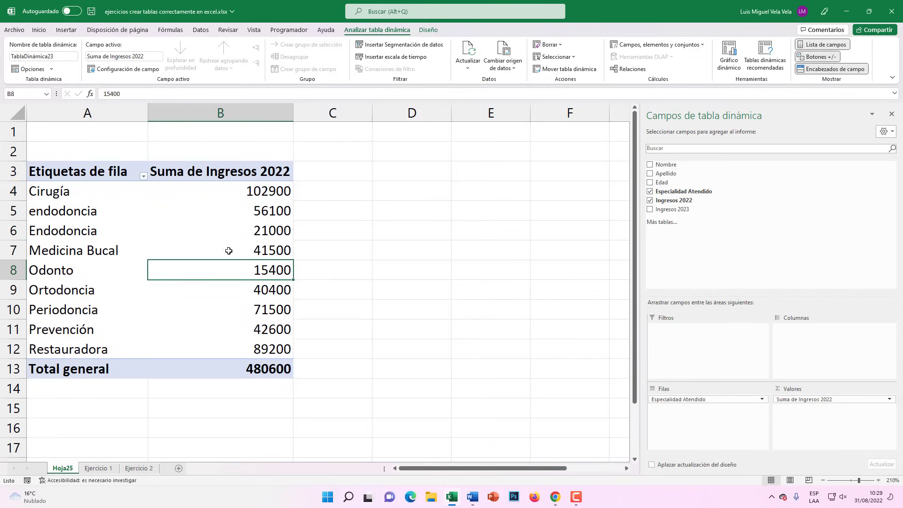
left_click_drag(236, 198, 237, 350)
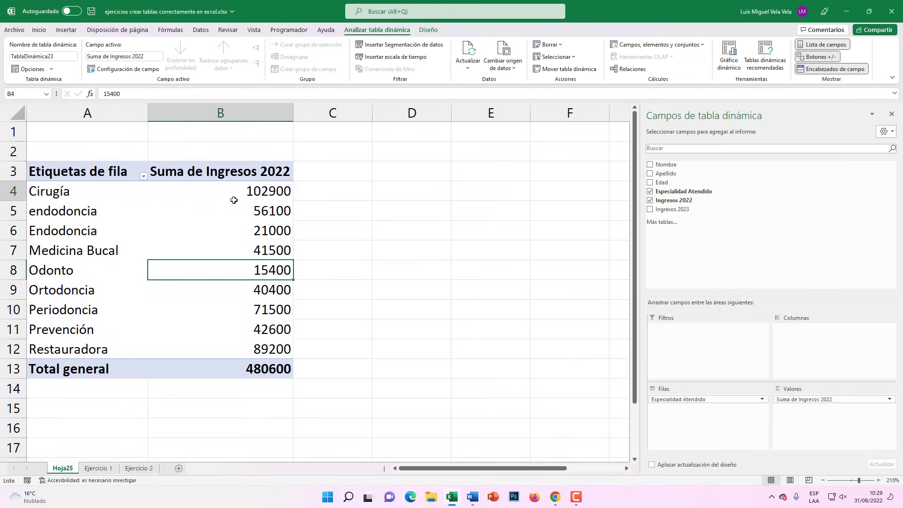
left_click(232, 282)
left_click(242, 235)
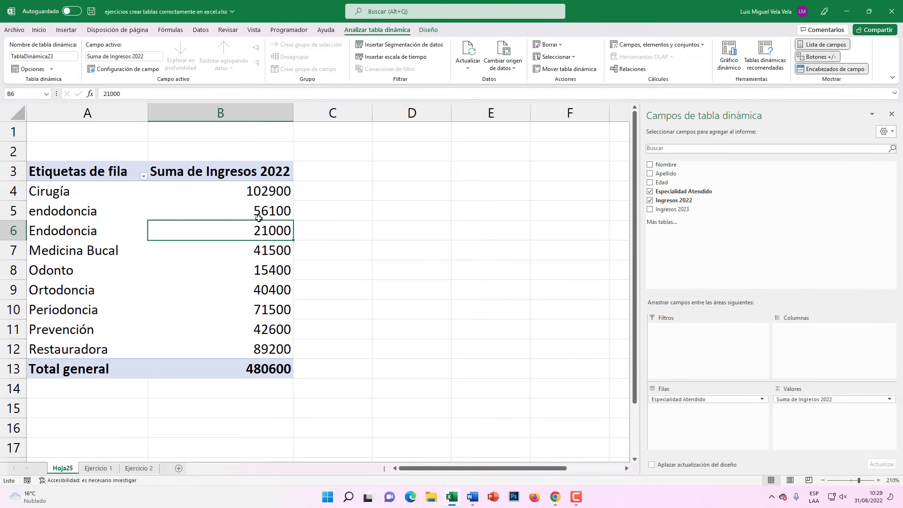
left_click(259, 218)
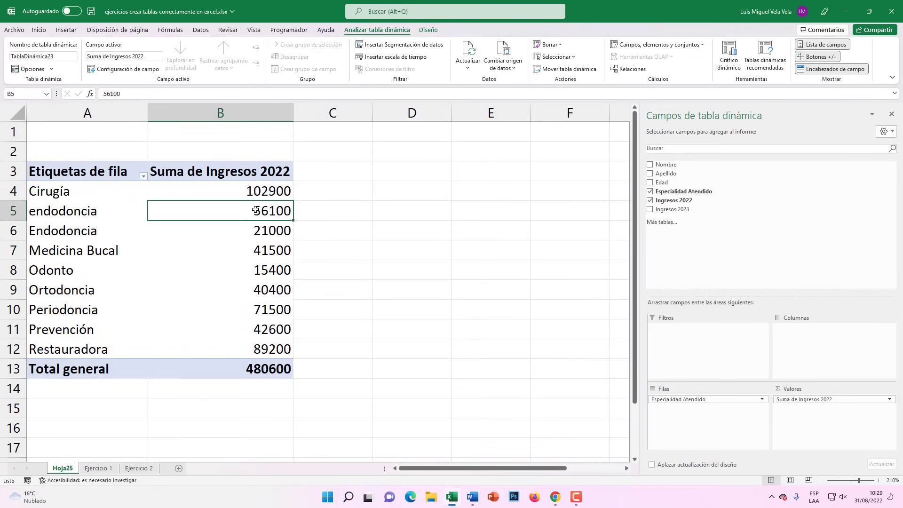
left_click(36, 30)
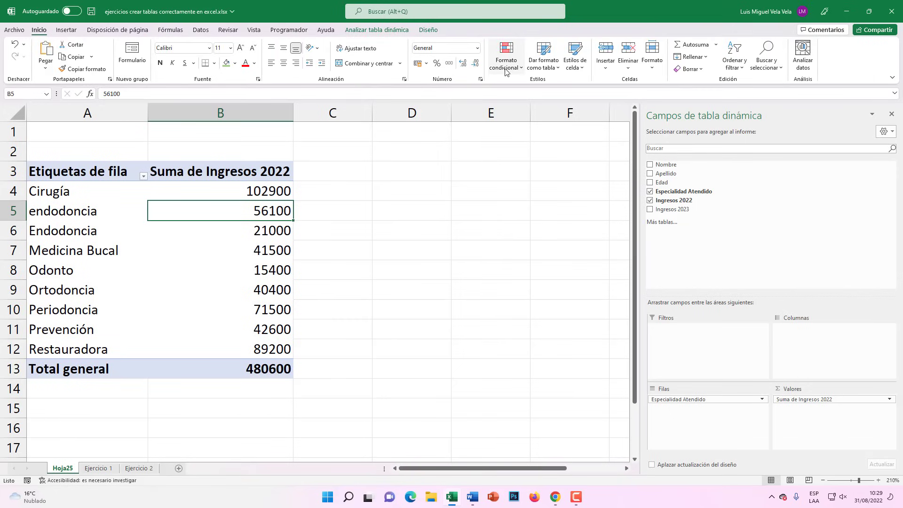
Step: Add a light-green, borderless, bar-only data bar rule to all Suma de Ingresos 2022 cells
left_click(514, 69)
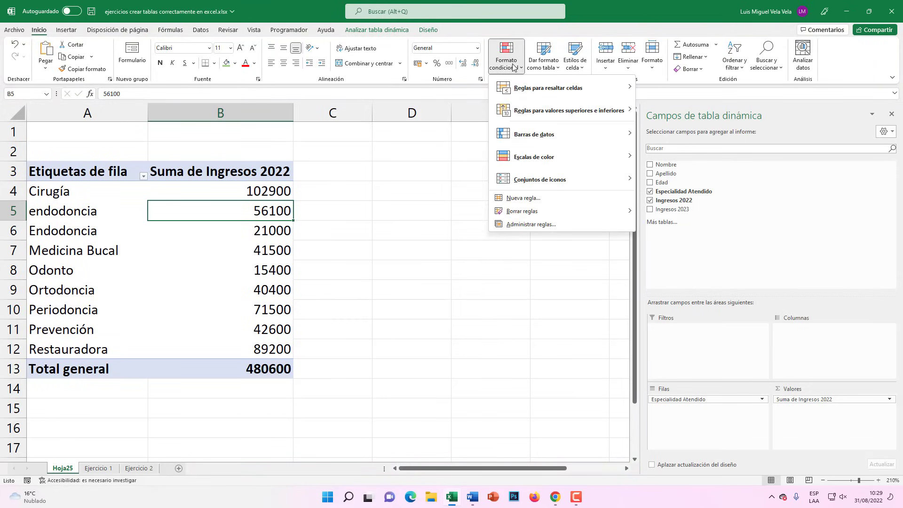
mouse_move(550, 134)
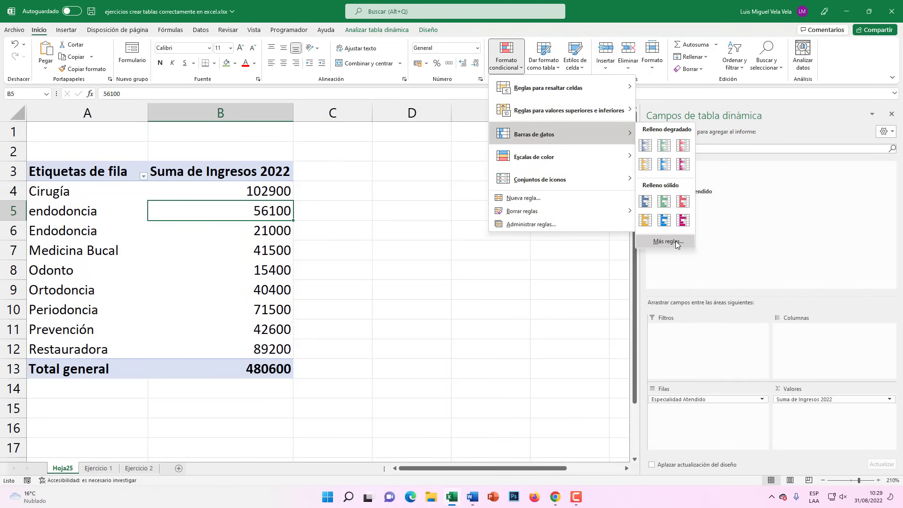
left_click(597, 350)
left_click_drag(411, 104, 509, 109)
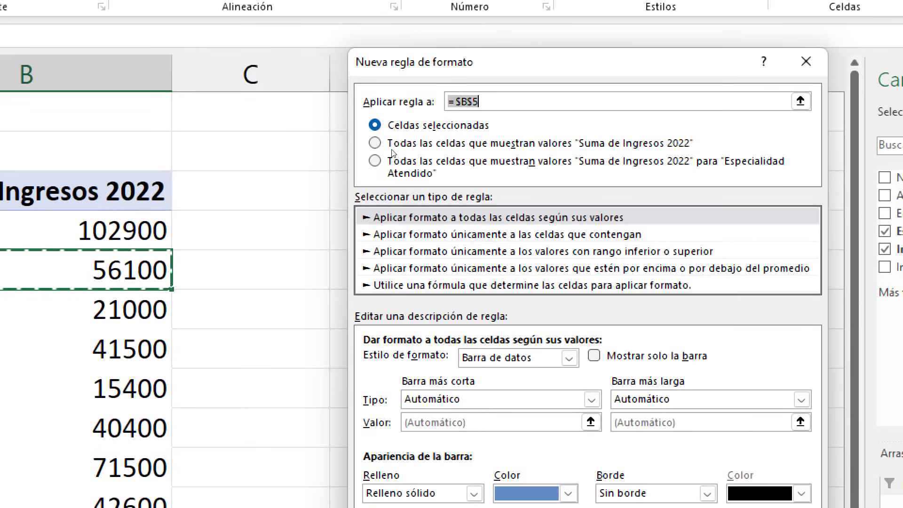
left_click(395, 145)
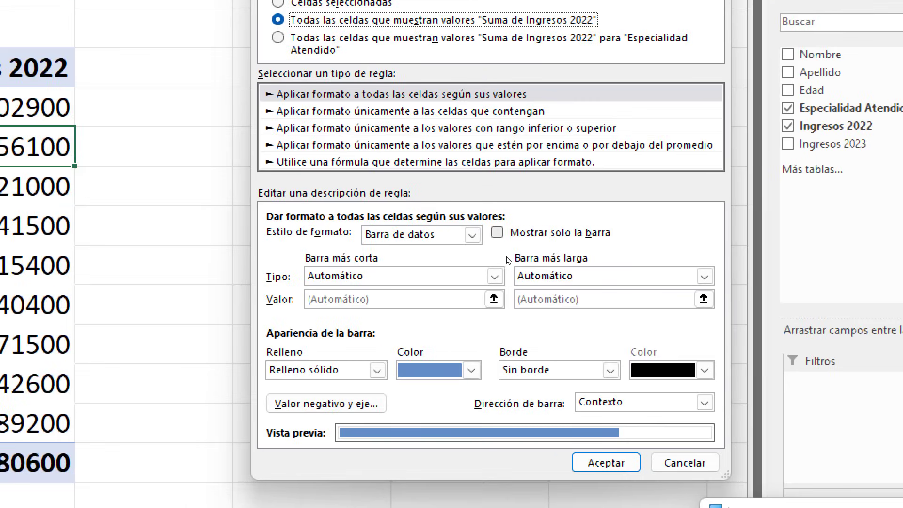
left_click(497, 232)
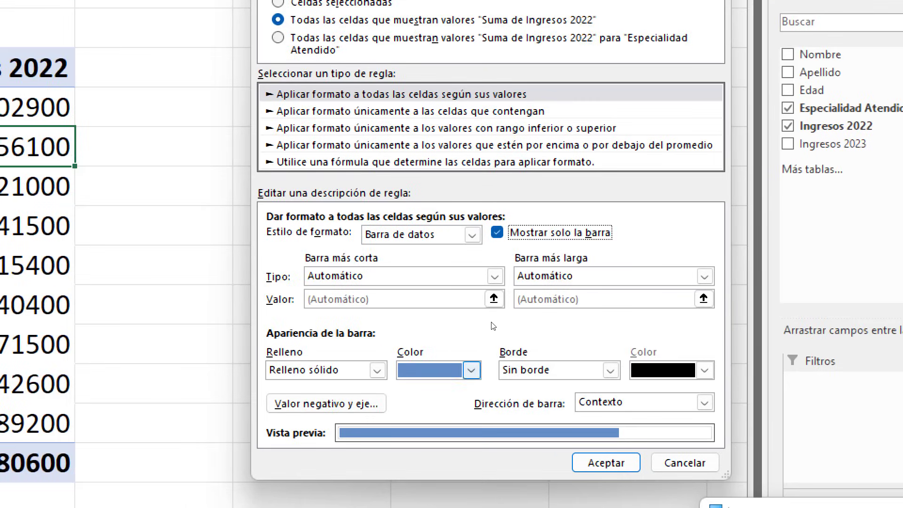
left_click(471, 369)
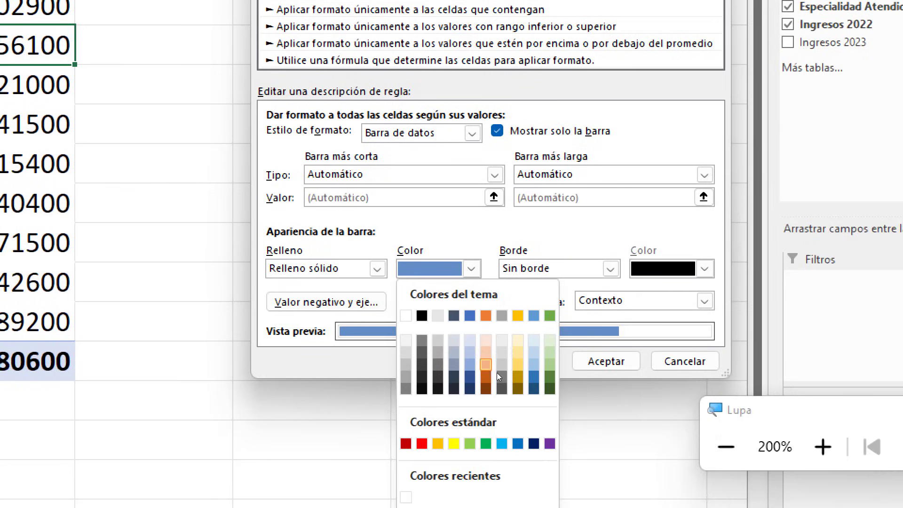
left_click(548, 365)
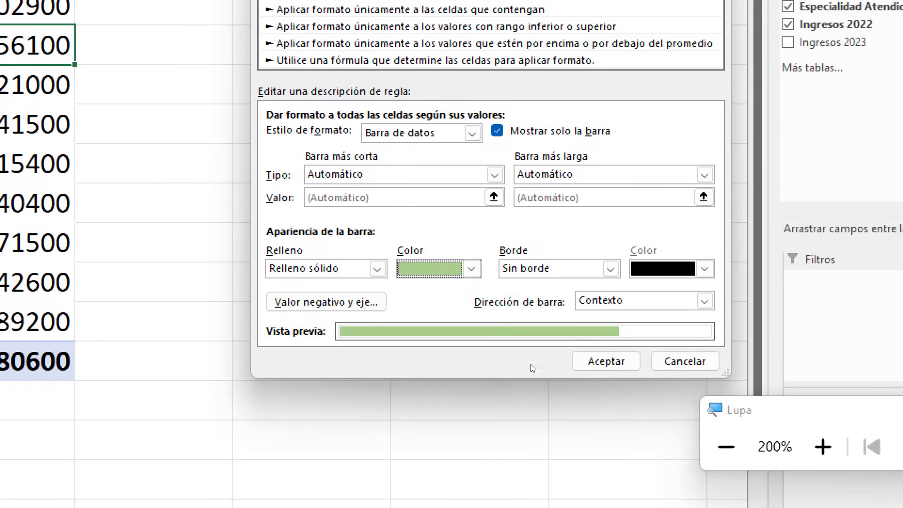
left_click(563, 267)
left_click(563, 268)
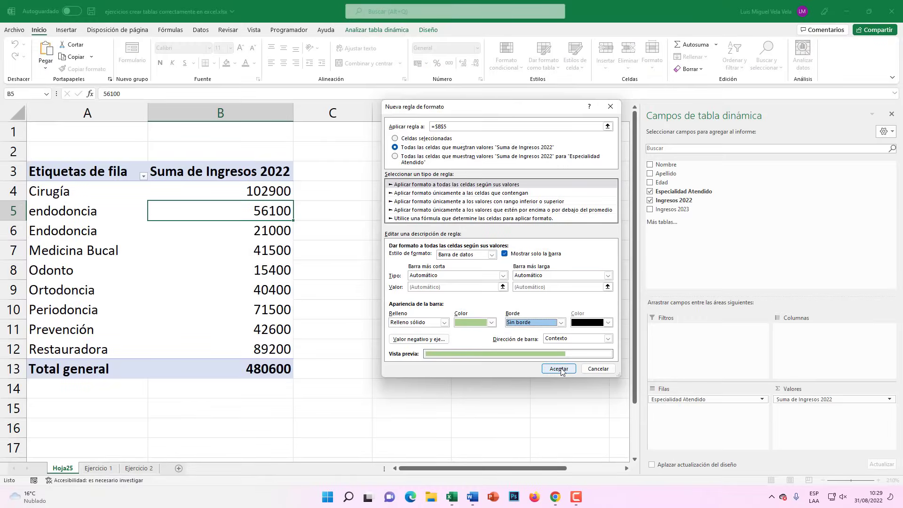
left_click(559, 369)
Step: Compare the column B specialty bars against the Total general bar, then open PivotTable Design
left_click(219, 361)
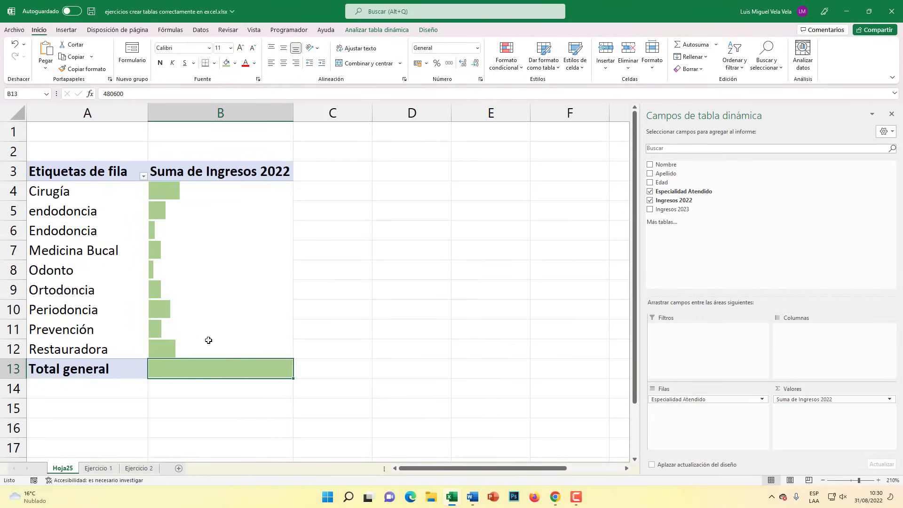
left_click(201, 287)
left_click(193, 249)
left_click(193, 209)
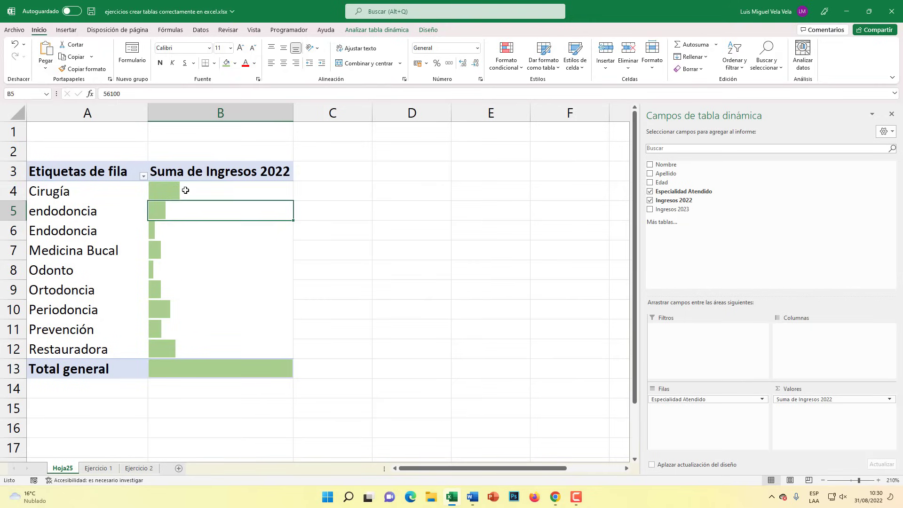
left_click(185, 190)
left_click(93, 350, "shift")
left_click(181, 369)
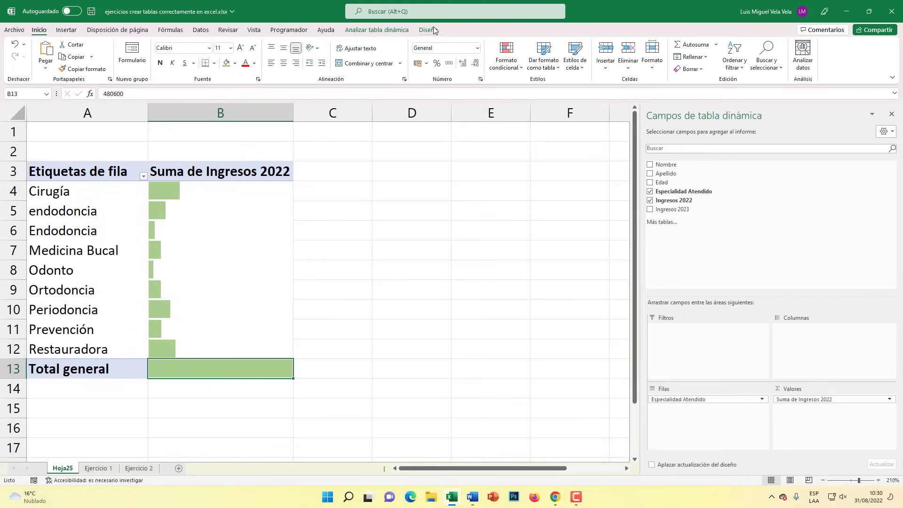
left_click(429, 30)
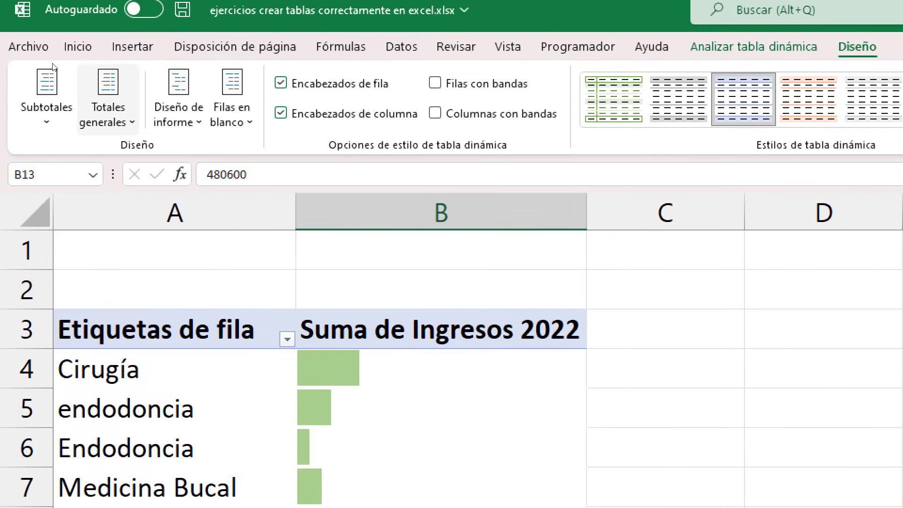
Step: Turn grand totals off for rows and columns
left_click(108, 108)
key("Down")
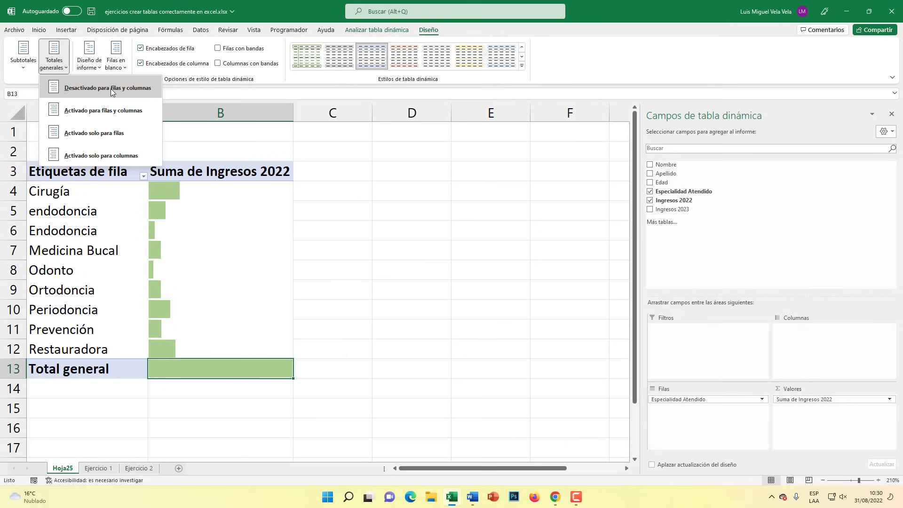
left_click(111, 88)
Step: Check the rescaled specialty bars, now scaled against Cirugía
left_click(230, 329)
left_click(216, 270)
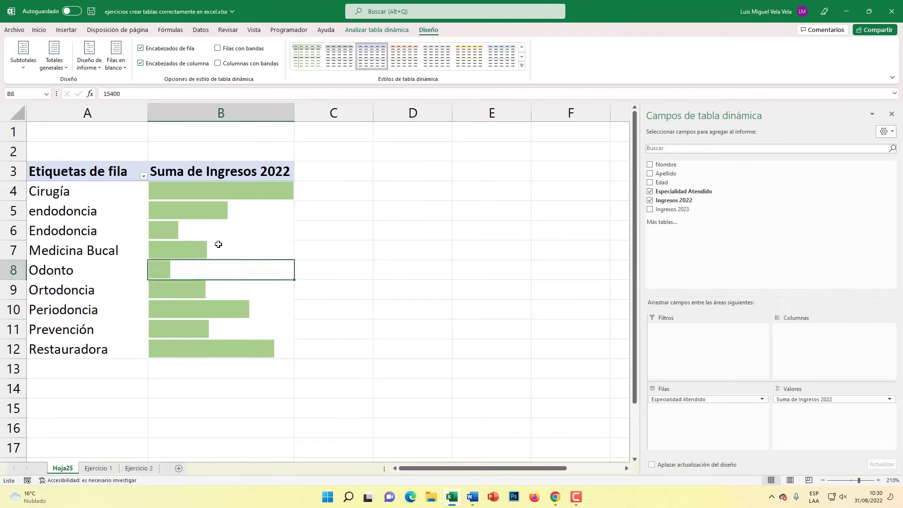
left_click(214, 250)
left_click(213, 212)
left_click(214, 191)
left_click(214, 230)
left_click(214, 270)
left_click(207, 309)
left_click(205, 330)
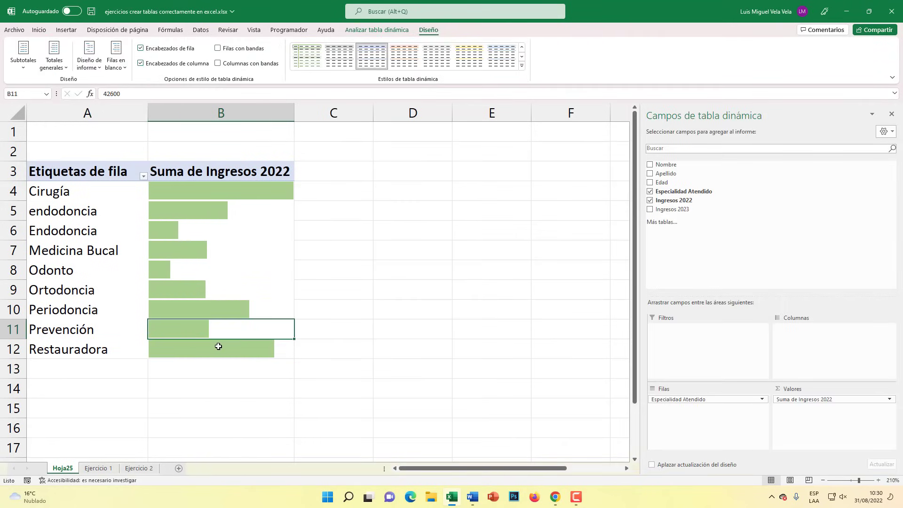
left_click(198, 289)
left_click(197, 250)
left_click(193, 212)
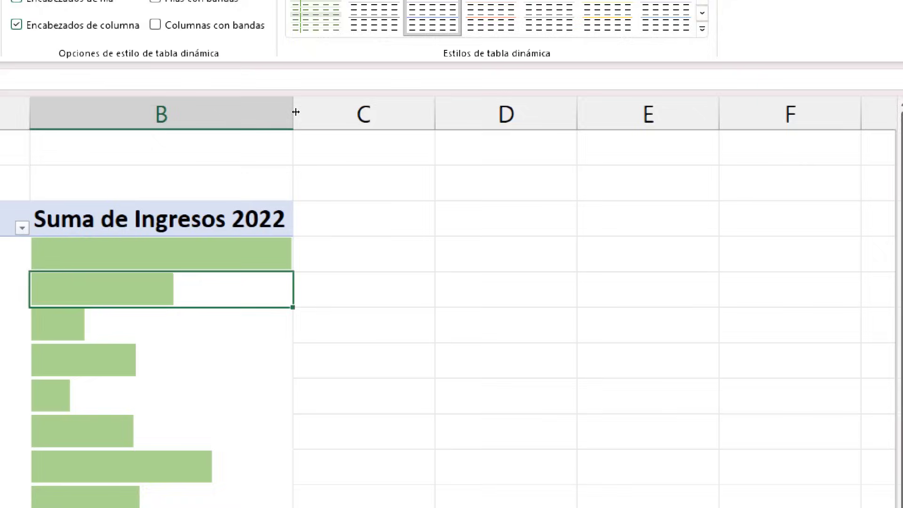
Step: Widen column B to lengthen the bars and refresh the pivot table
left_click_drag(394, 113, 606, 113)
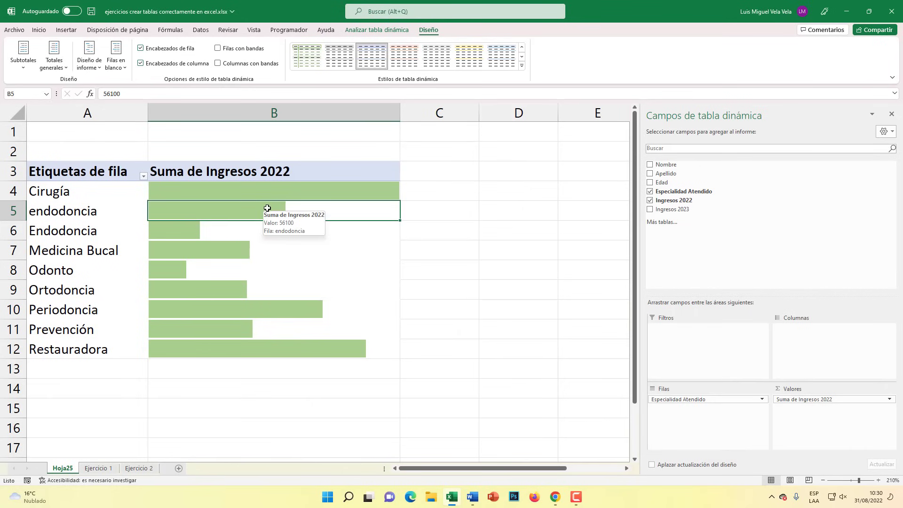
right_click(241, 210)
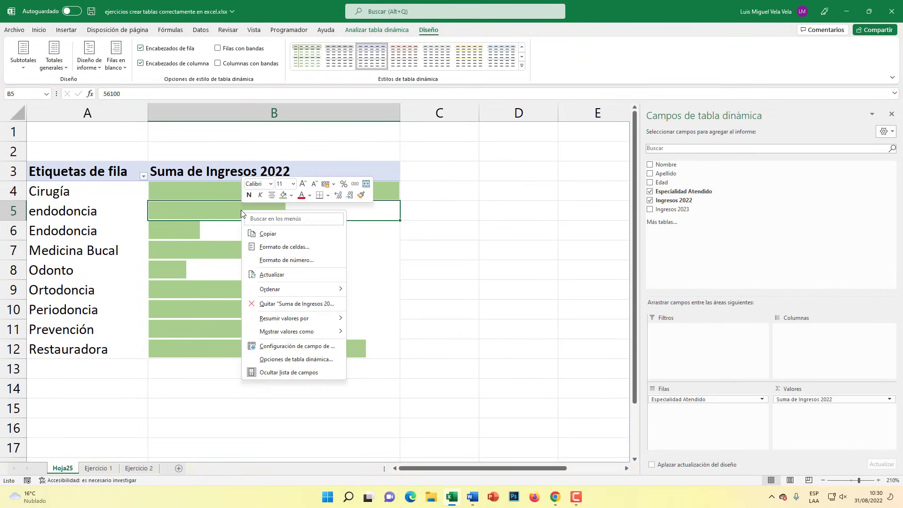
left_click(272, 275)
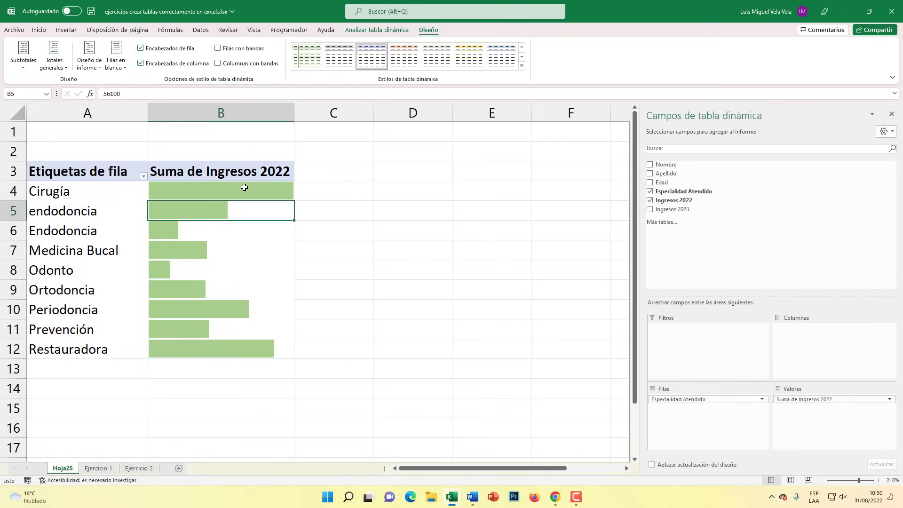
mouse_move(244, 189)
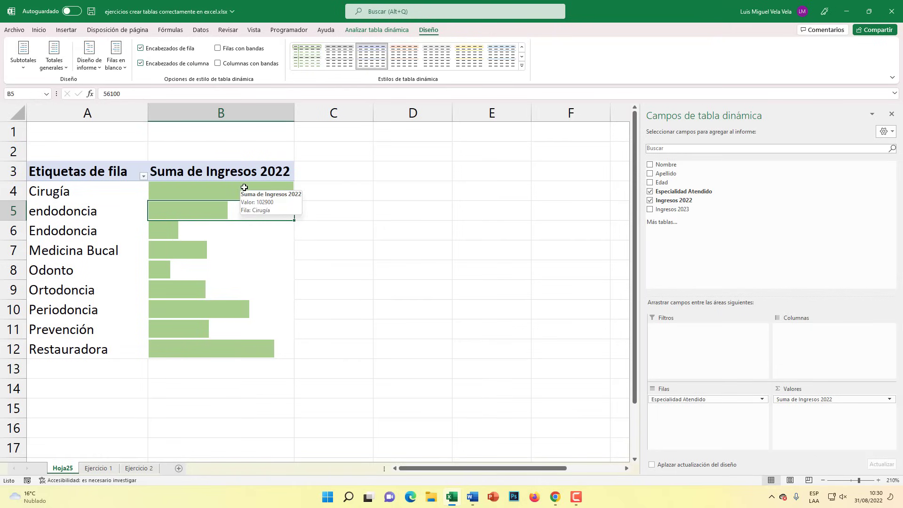
Step: Turn off Autofit column widths on update in PivotTable Options, then widen column B again
right_click(198, 216)
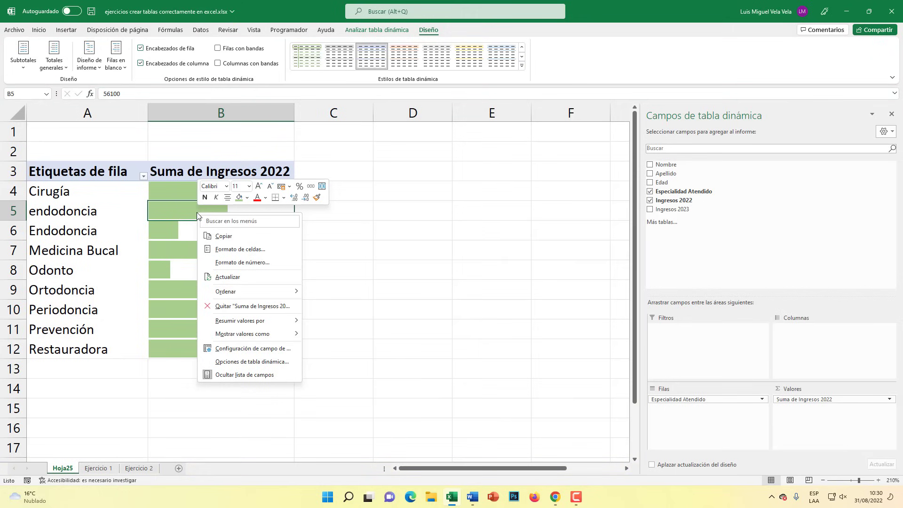
left_click(267, 362)
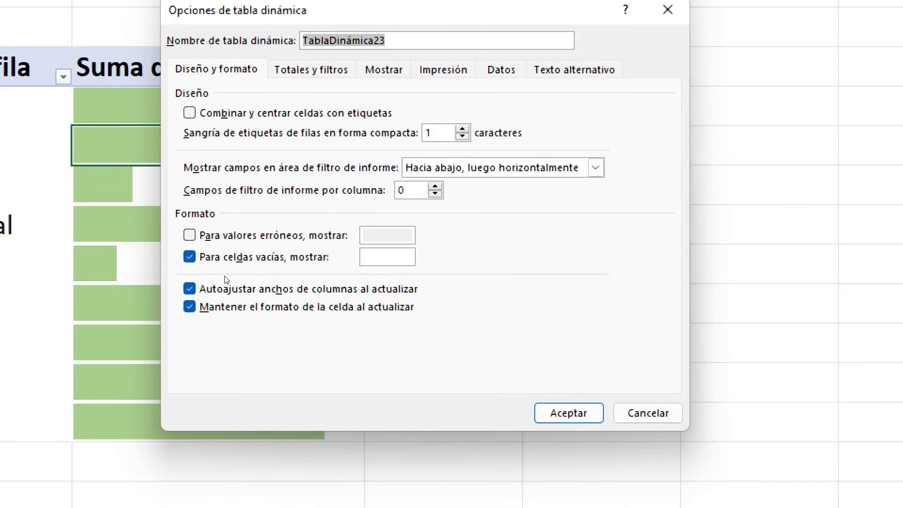
left_click(216, 281)
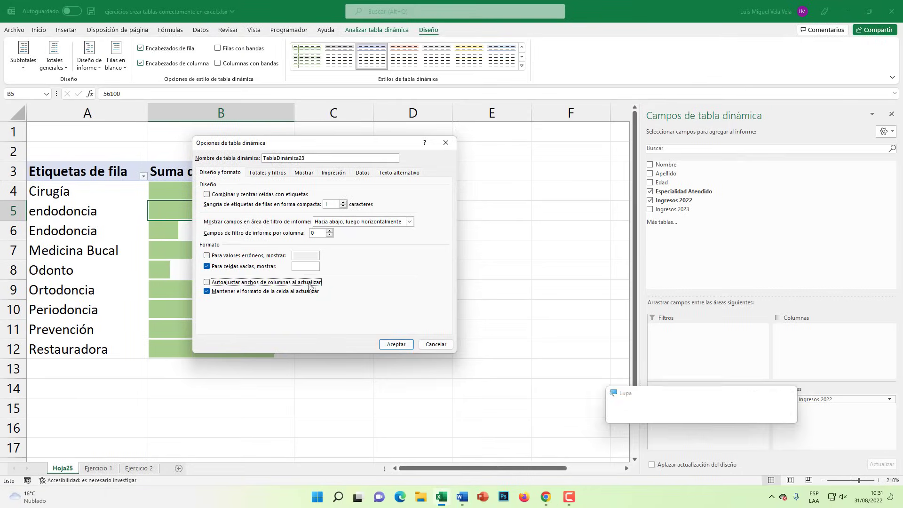
left_click(397, 348)
left_click_drag(294, 115, 401, 116)
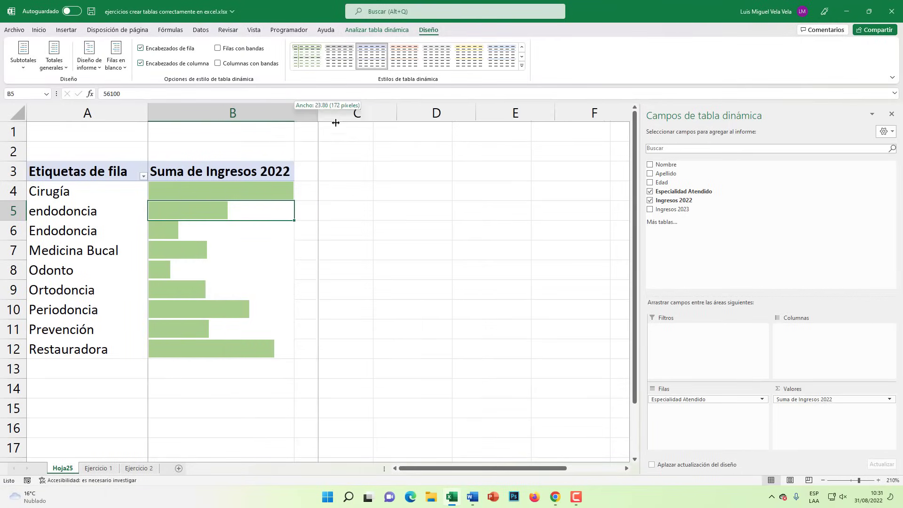
Step: Refresh the pivot table and select the bar cells in column B, ending on B5
right_click(281, 218)
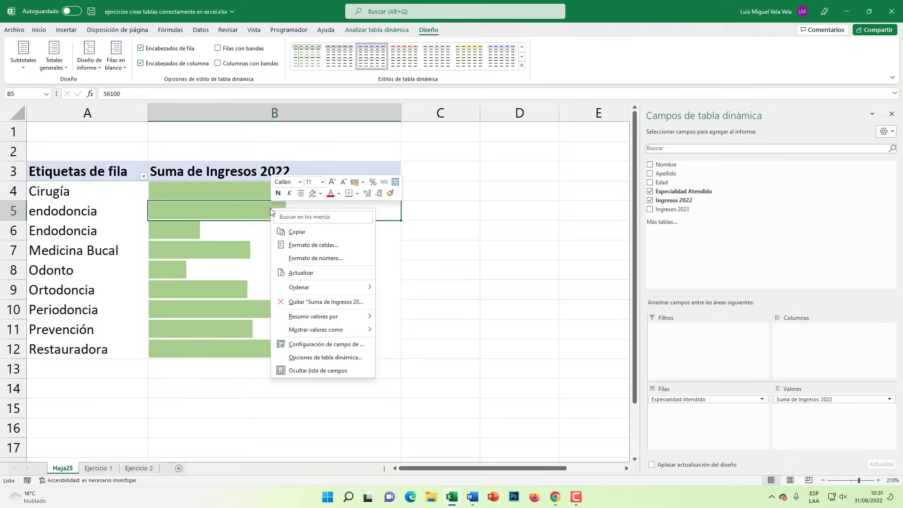
left_click(311, 277)
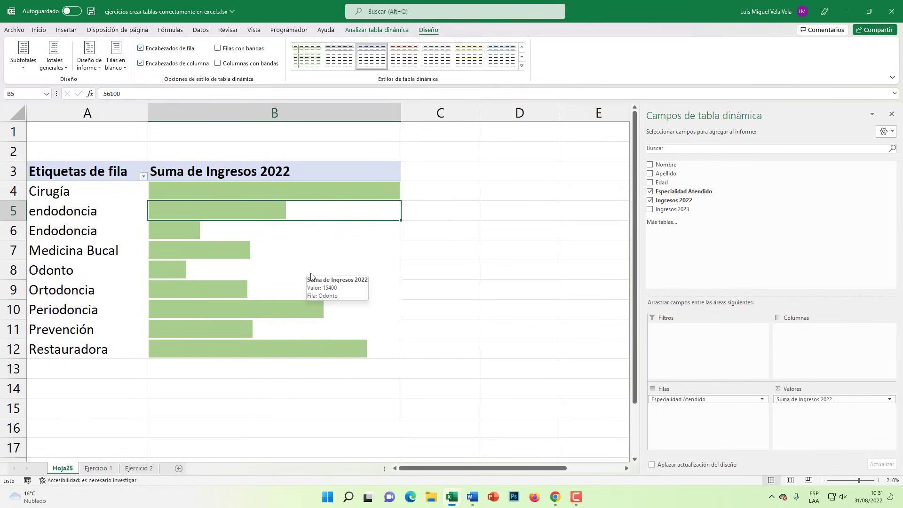
left_click_drag(299, 194, 303, 346)
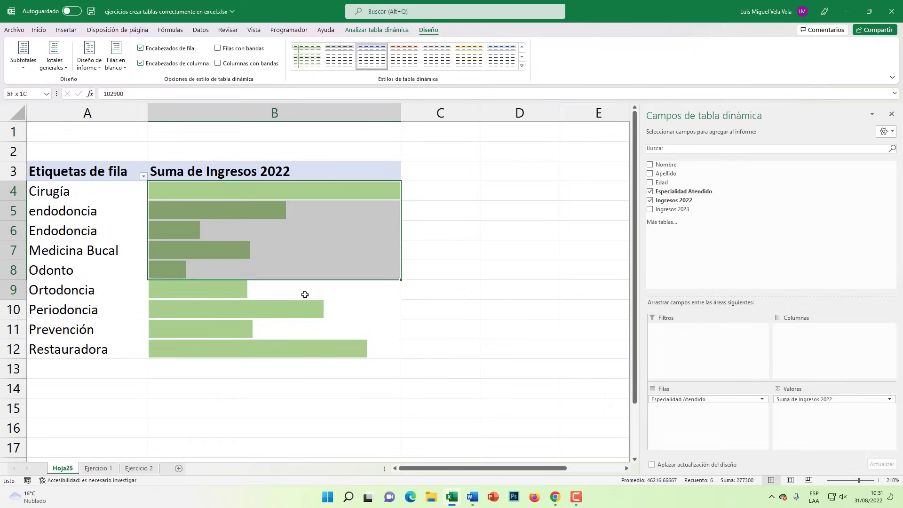
left_click(290, 330)
key("Up")
key("Up")
key("Up")
key("Up")
key("Up")
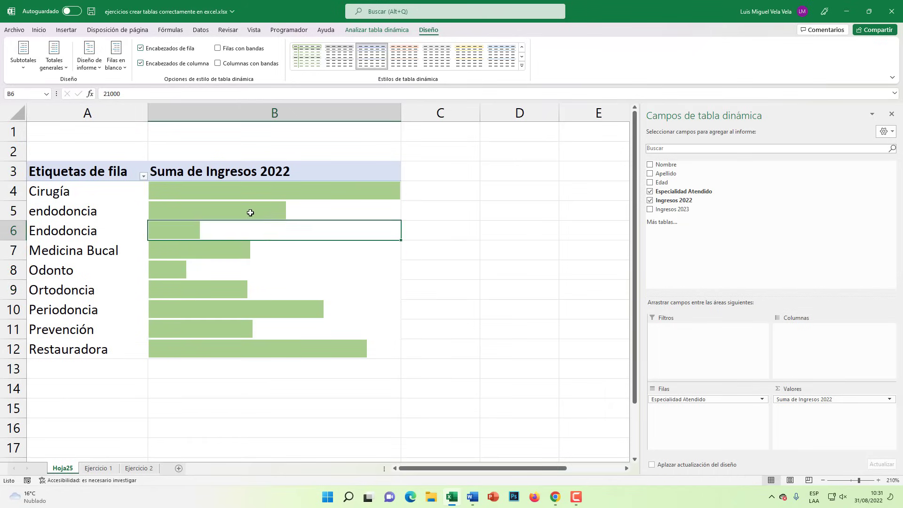
key("Up")
key("Up")
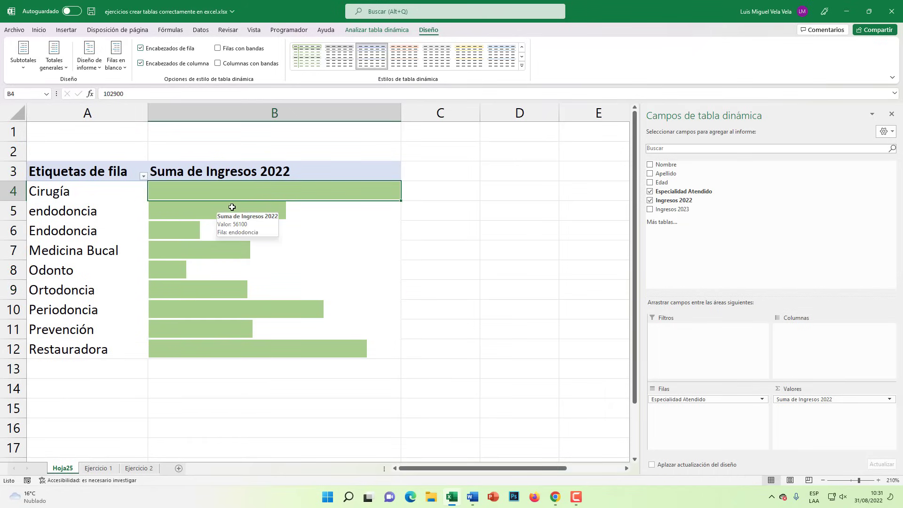
left_click(226, 208)
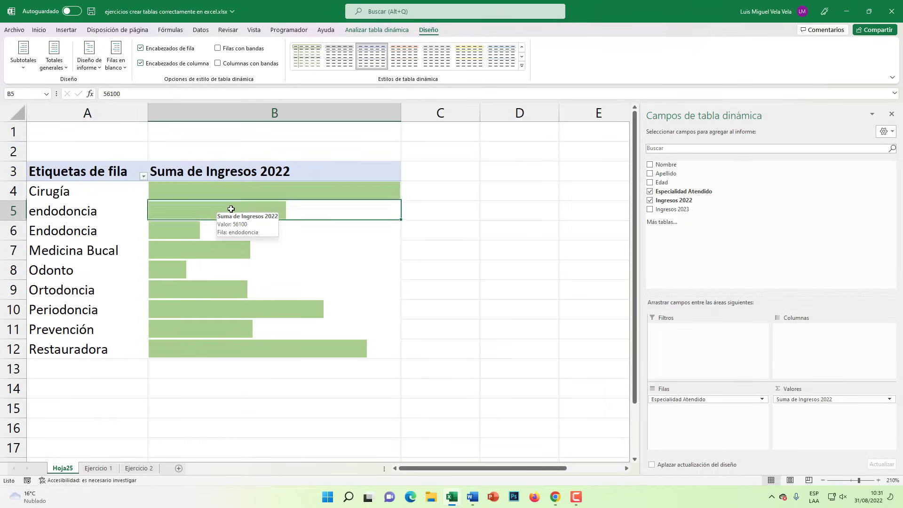
left_click(39, 30)
Step: In Manage Rules, edit the data bar rule to show numbers alongside the bars
left_click(499, 71)
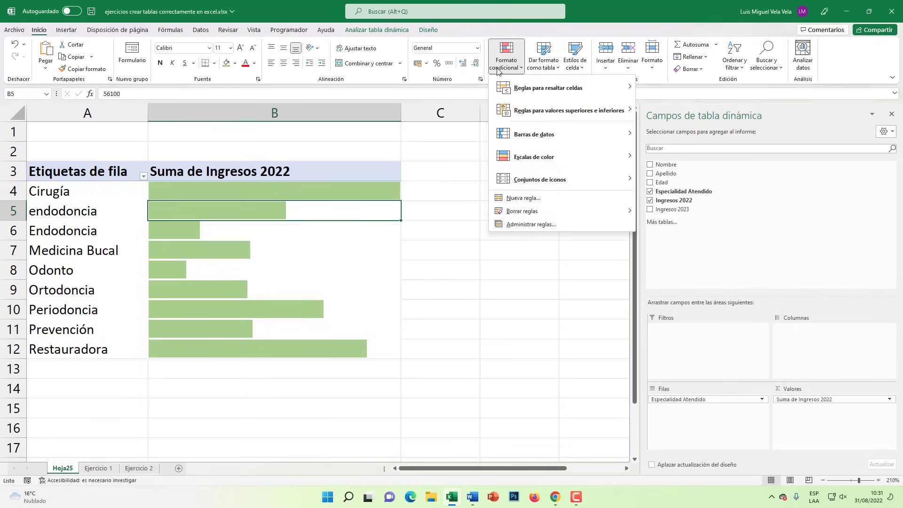
left_click(535, 228)
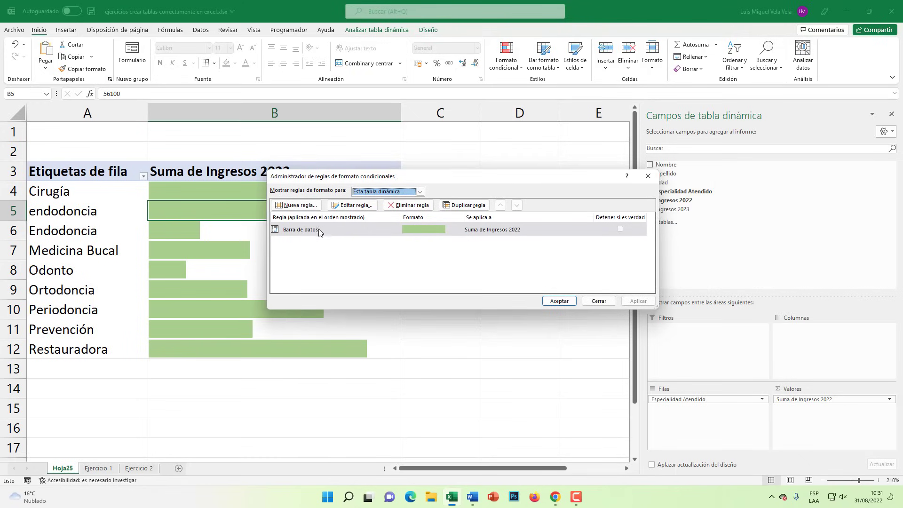
left_click(320, 230)
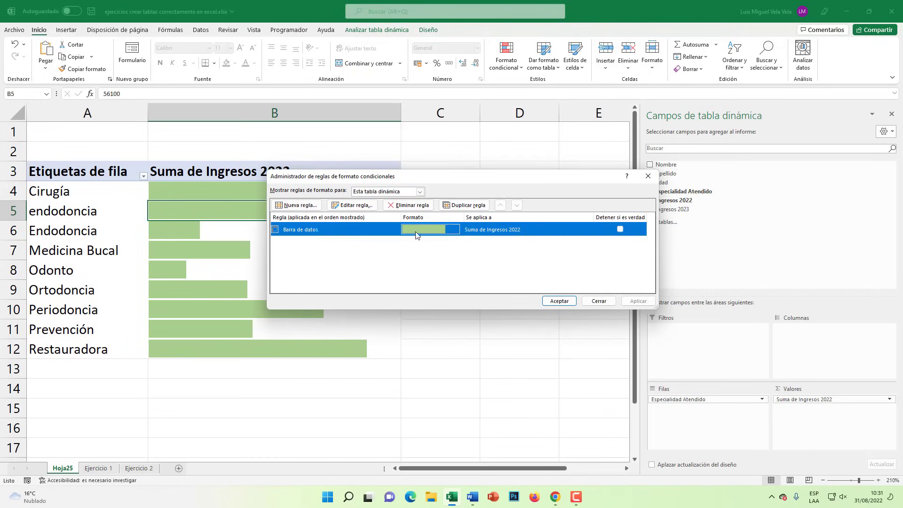
double_click(319, 230)
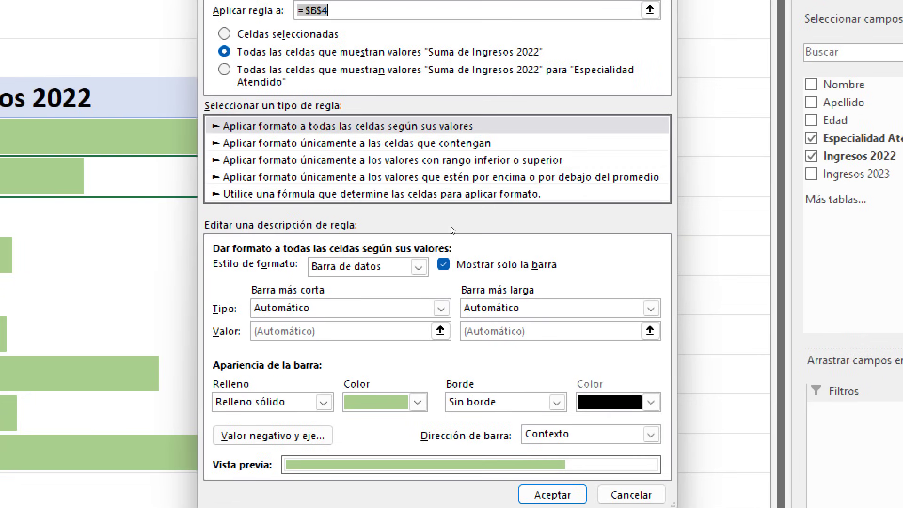
left_click(472, 263)
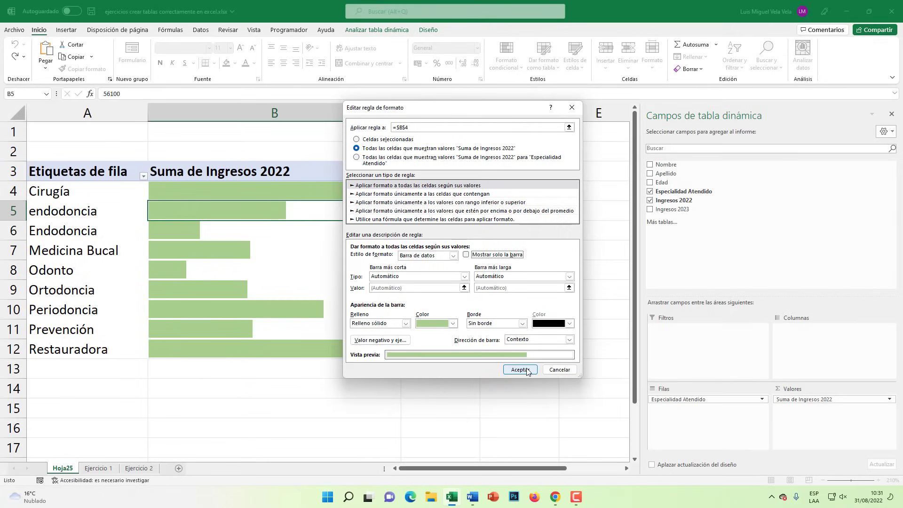
left_click(524, 370)
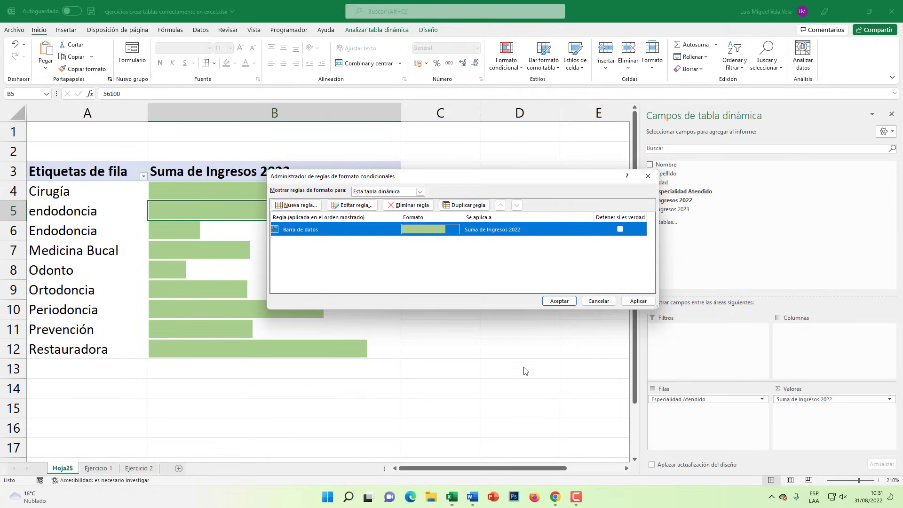
left_click(636, 303)
Step: Re-edit the data bar rule to show only the bars and close the rules manager
mouse_move(399, 180)
left_mouse_down()
mouse_move(371, 391)
mouse_move(421, 119)
left_mouse_up()
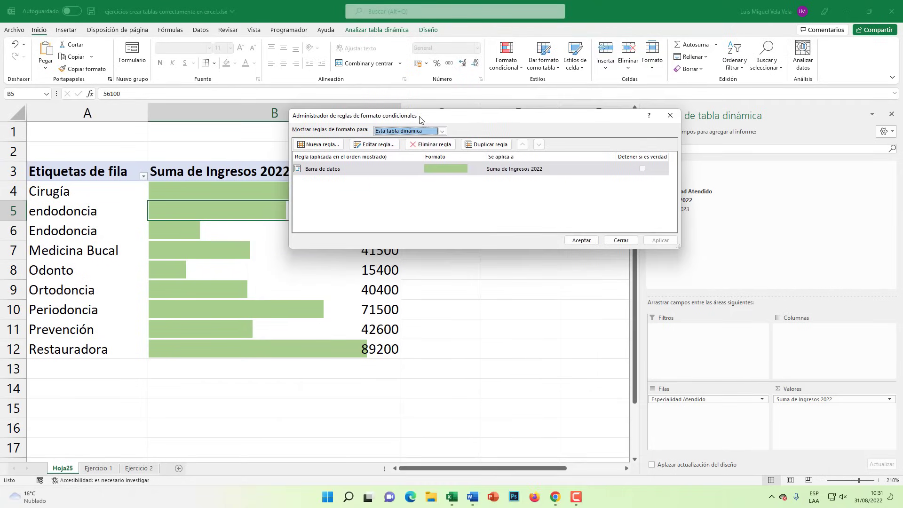
double_click(329, 170)
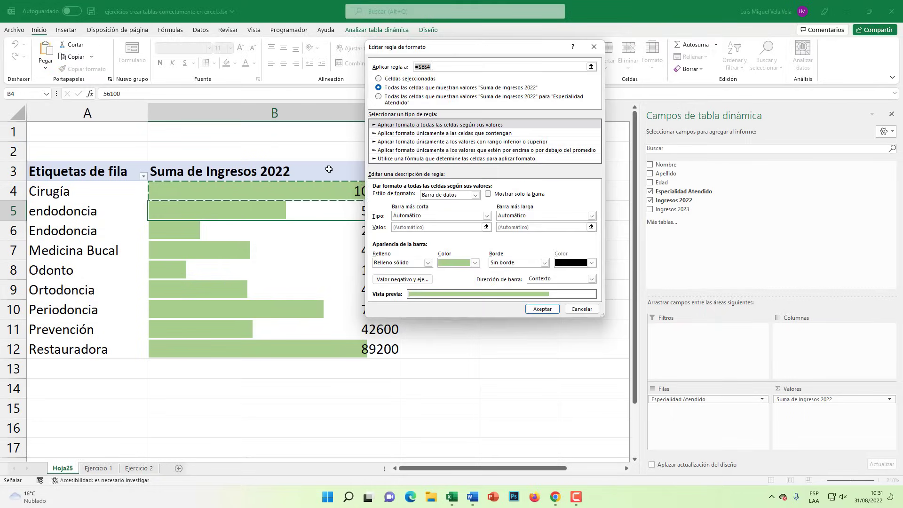
left_click(489, 195)
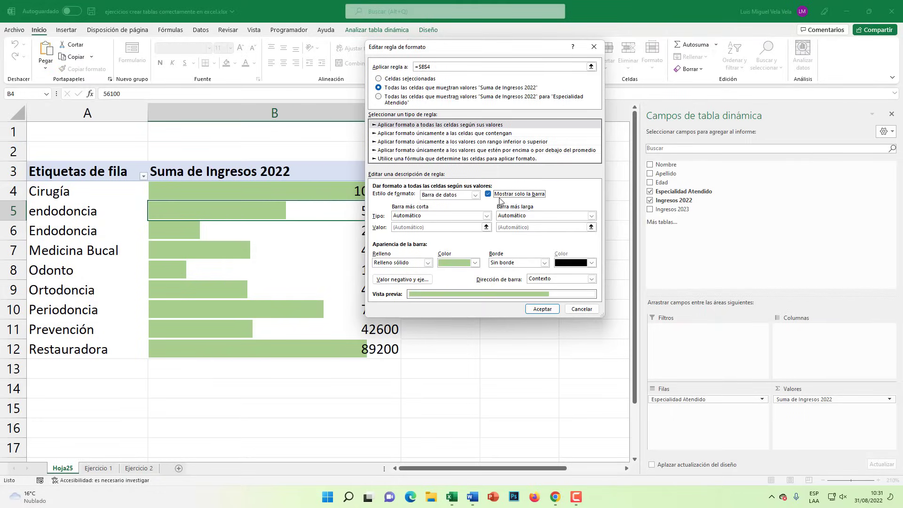
left_click(542, 309)
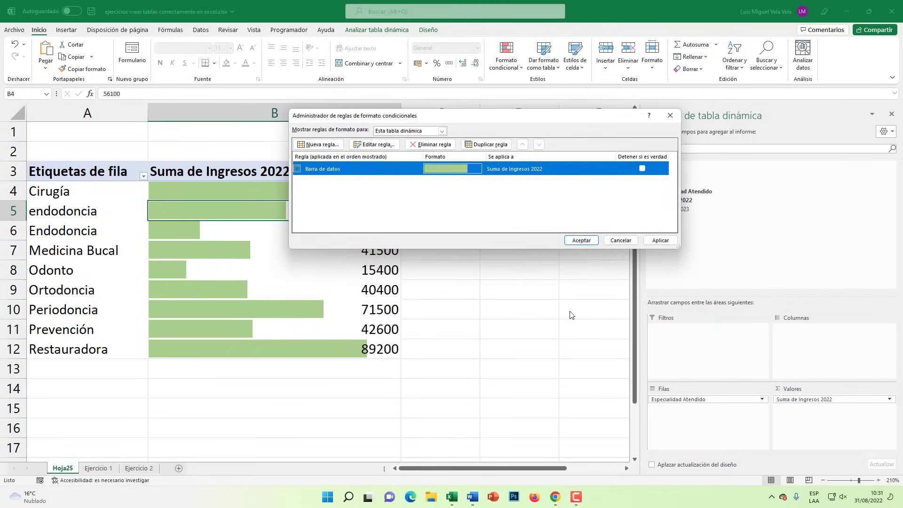
left_click(581, 241)
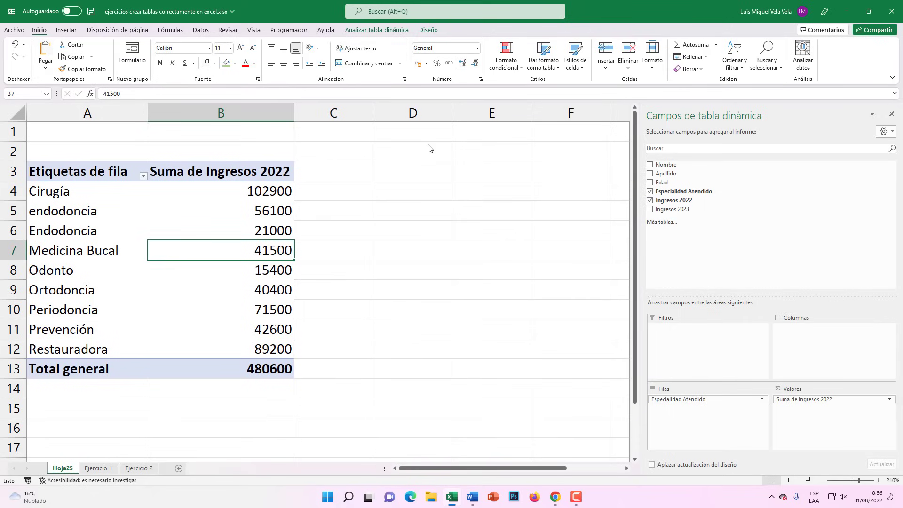
left_click(266, 216)
left_click(240, 291)
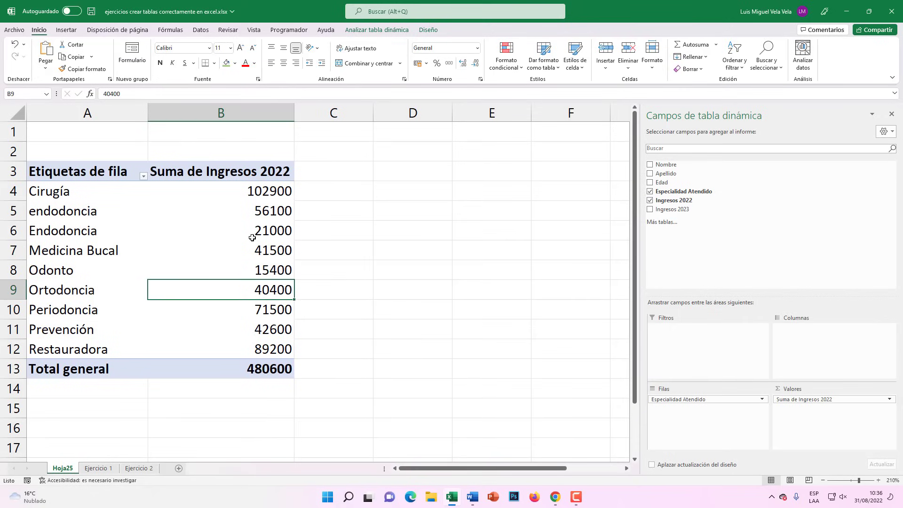
left_click(252, 237)
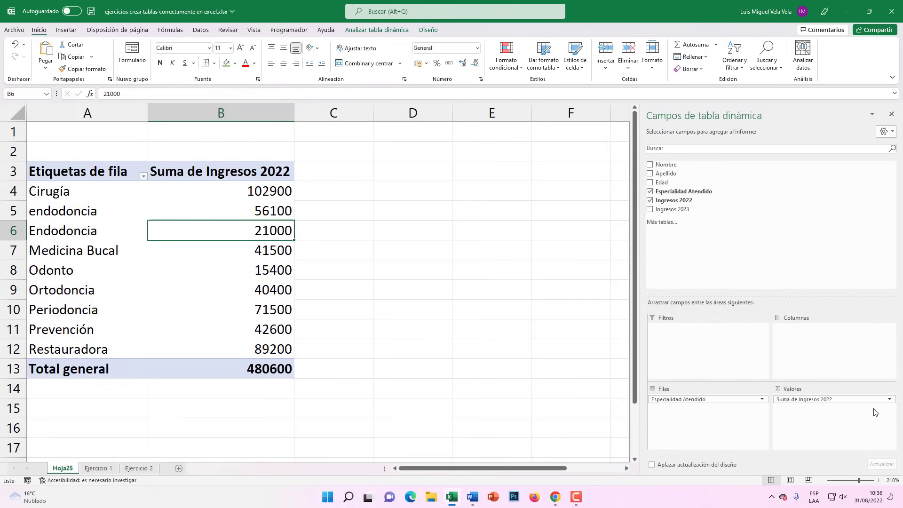
key("super+plus")
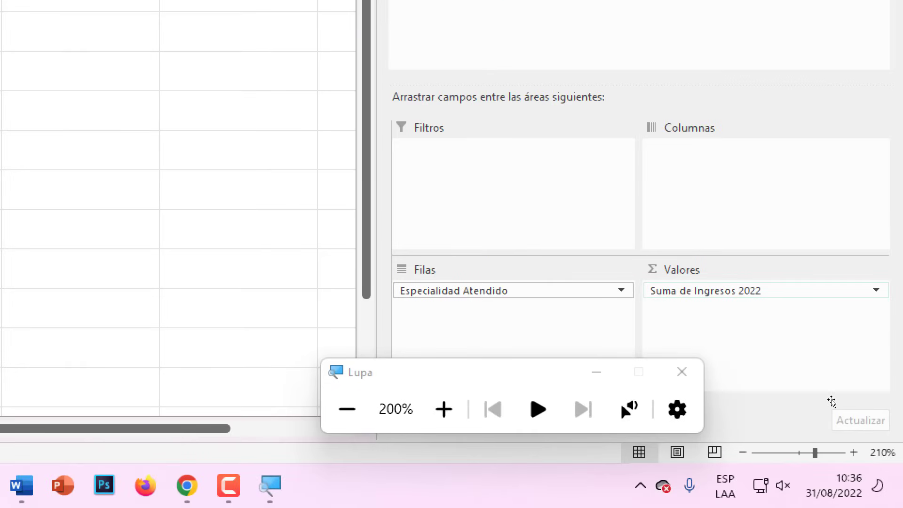
Step: Change the Ingresos 2022 value field from Suma to Mín., giving a 15400 total
left_click(892, 404)
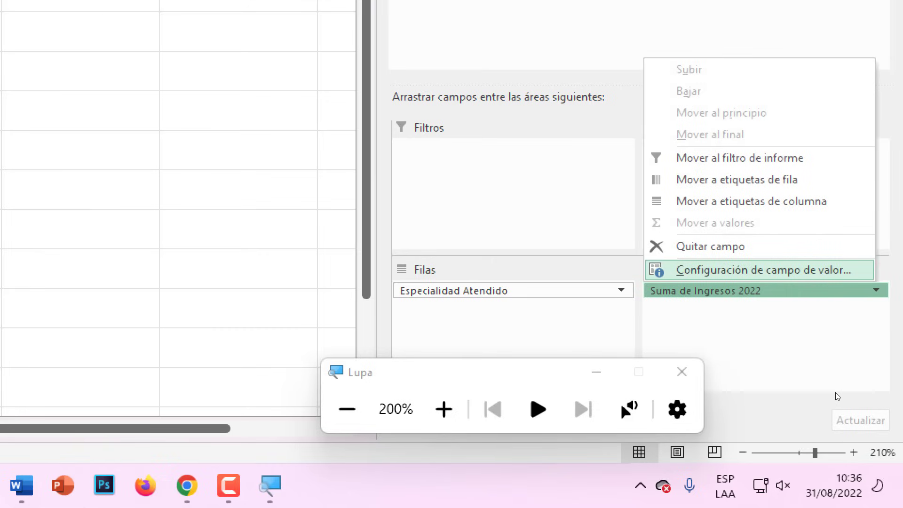
key("super+Escape")
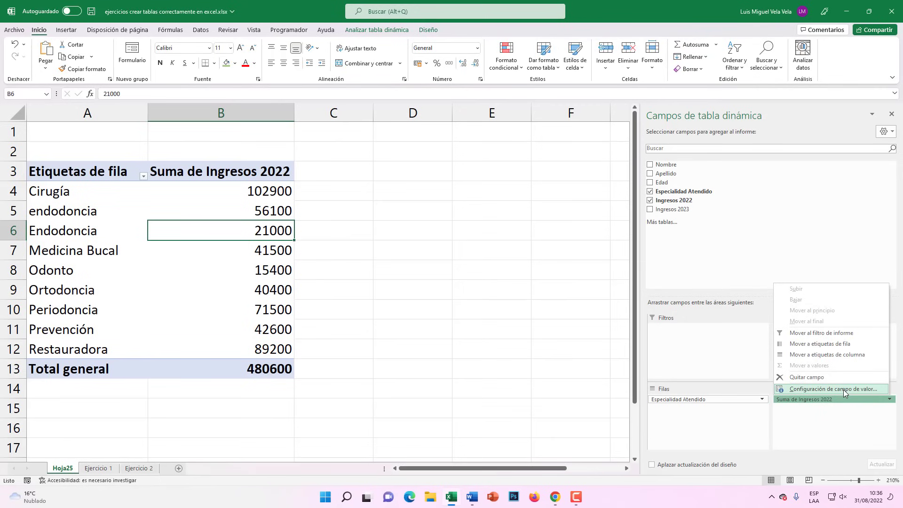
key("Return")
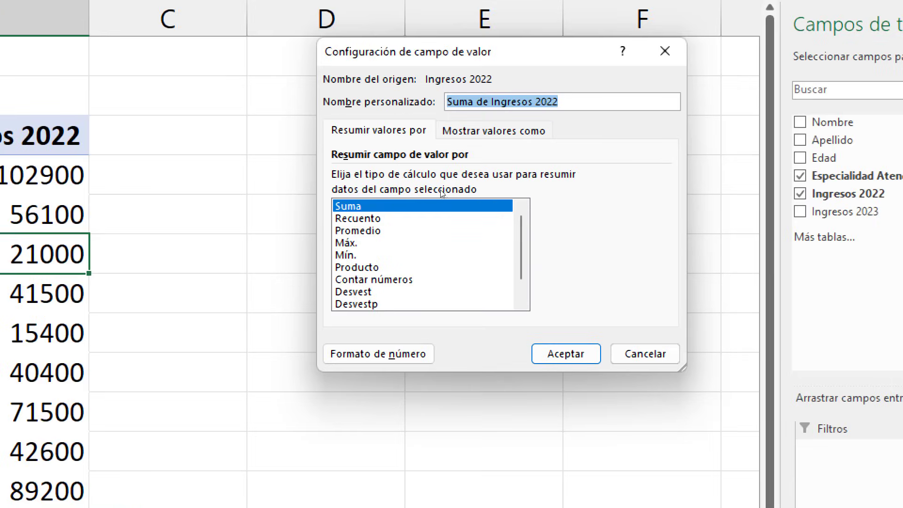
left_click(432, 216)
left_click(430, 210)
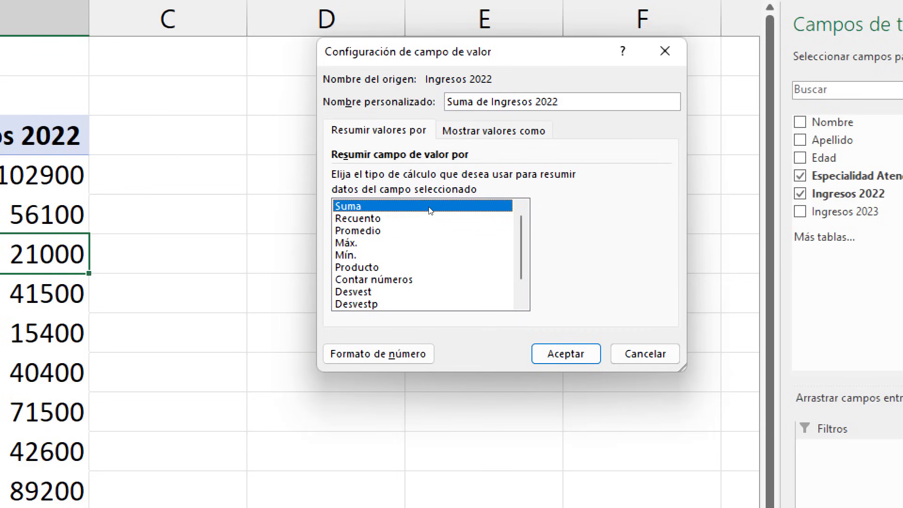
left_click(437, 215)
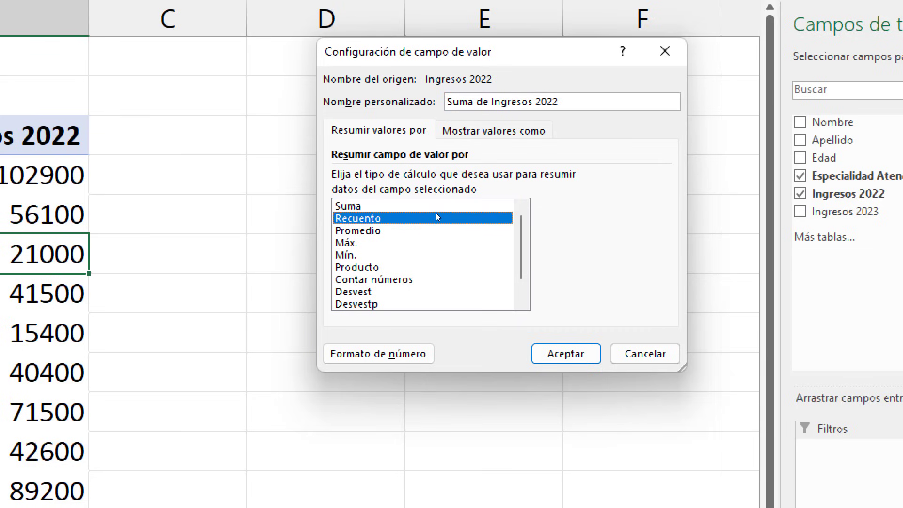
left_click(437, 230)
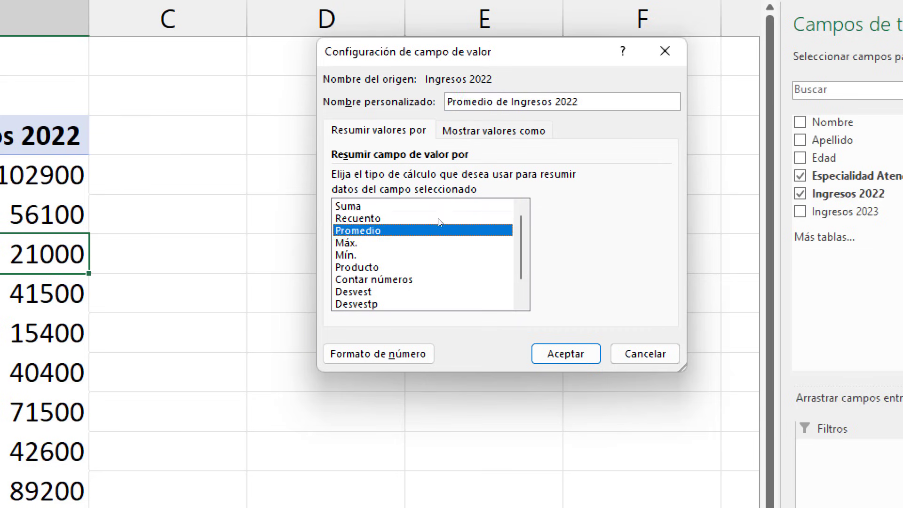
left_click(429, 226)
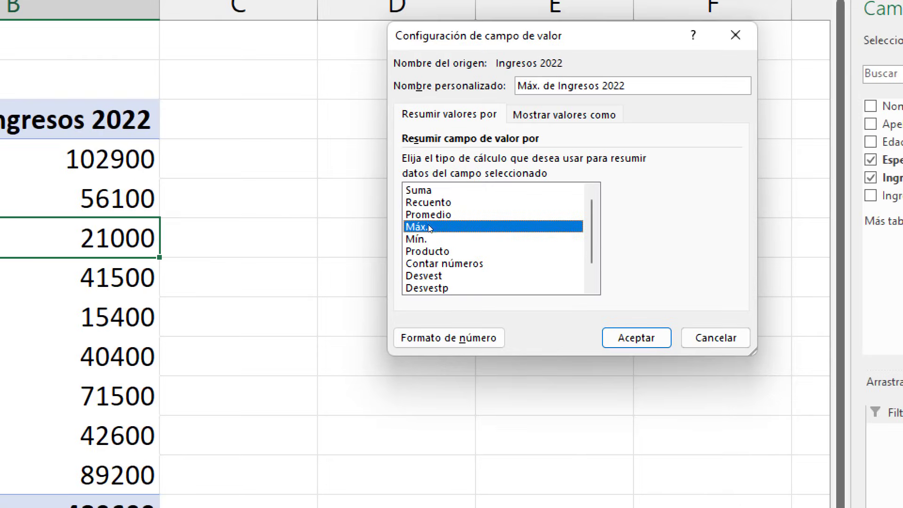
left_click(424, 231)
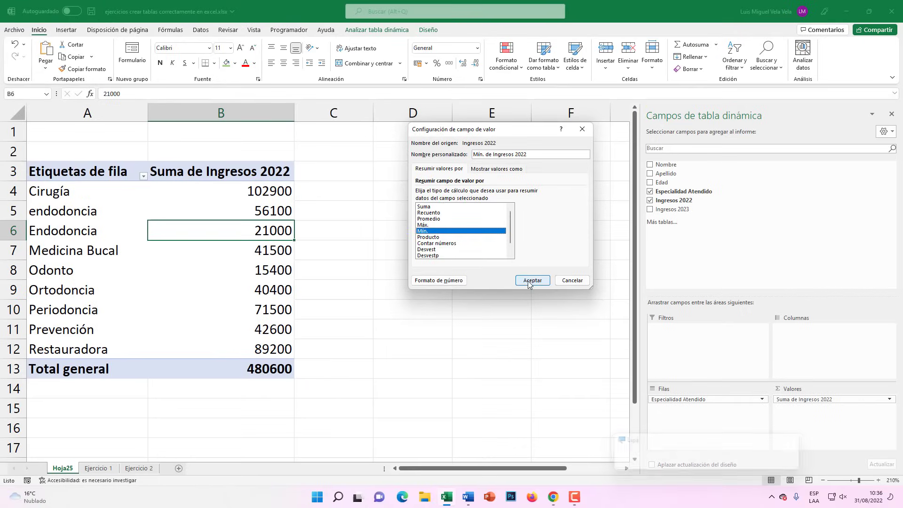
left_click(529, 280)
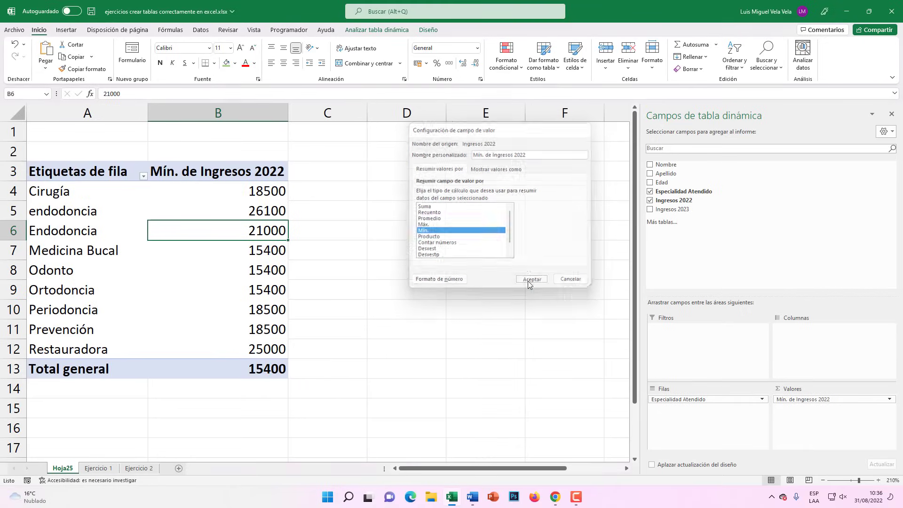
mouse_move(239, 231)
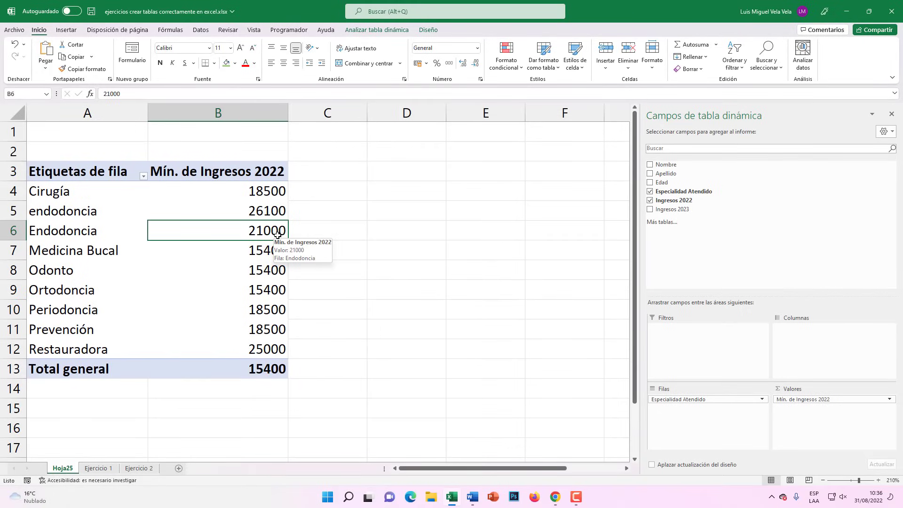
Step: Try Promedio and Máx. summaries on the pivot values, then switch back to Suma (480600 total)
right_click(239, 232)
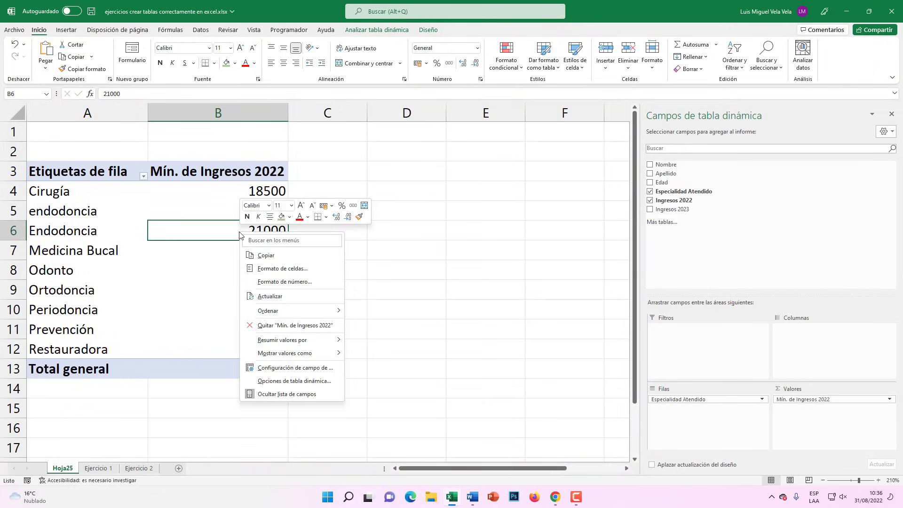
mouse_move(260, 342)
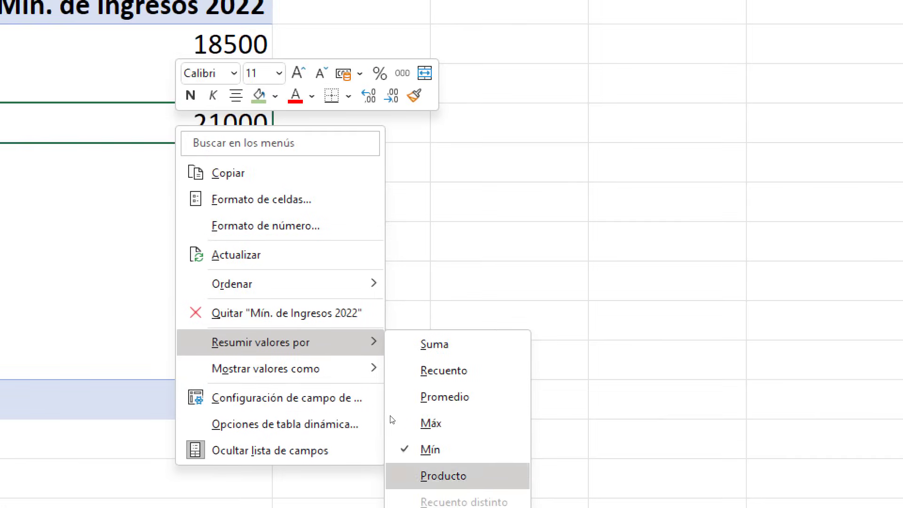
key("Up")
key("Up")
key("Up")
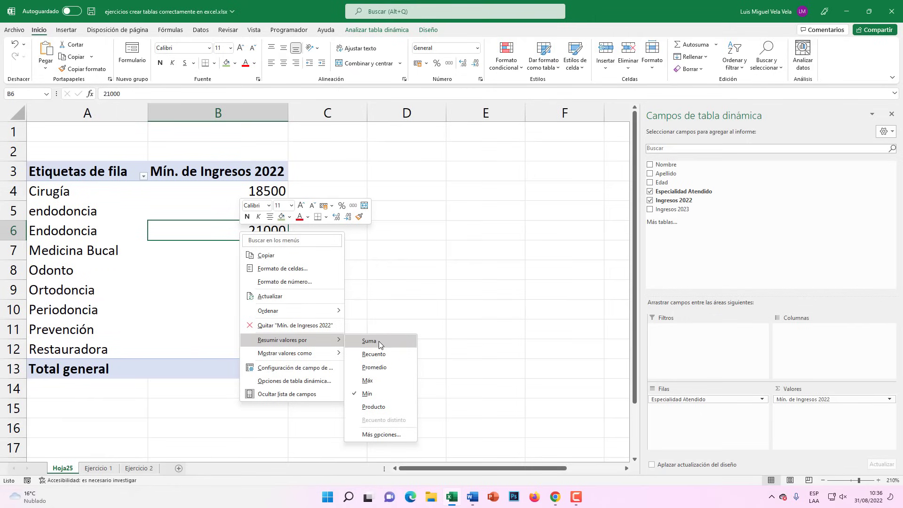
key("Return")
right_click(260, 228)
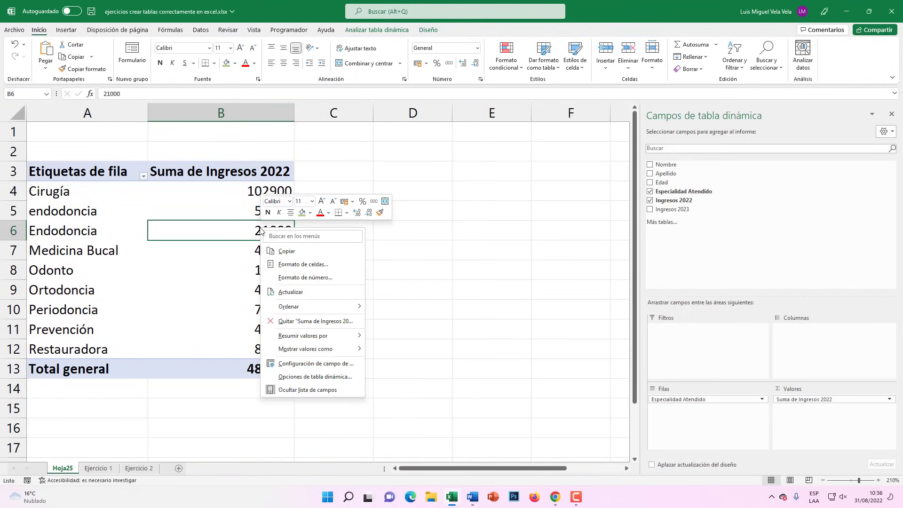
mouse_move(310, 334)
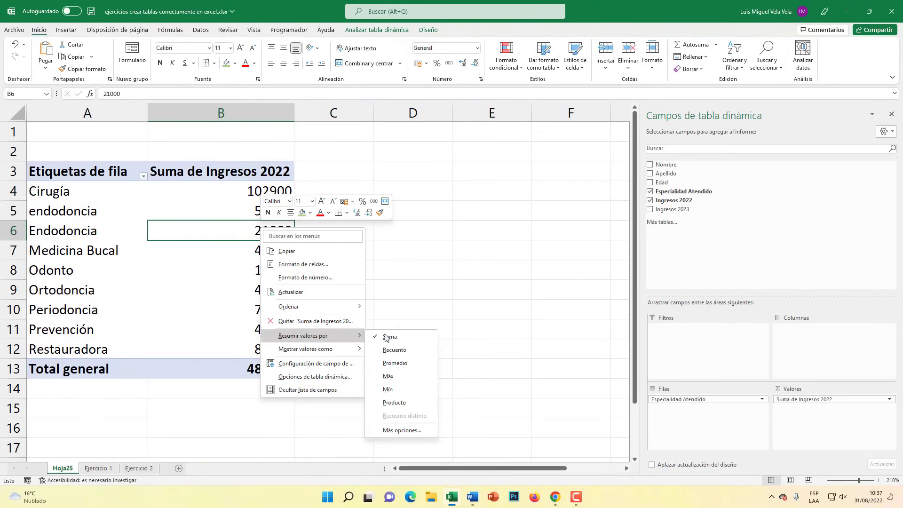
left_click(390, 361)
right_click(292, 237)
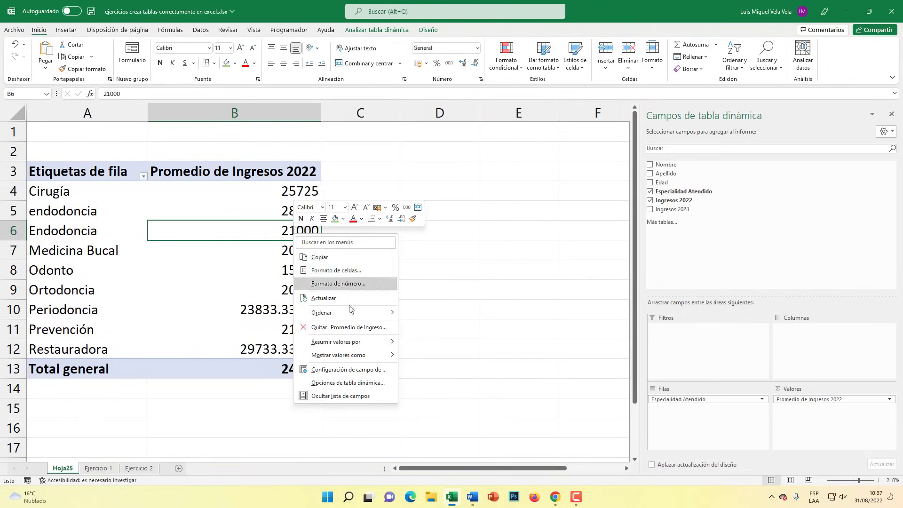
left_click(420, 383)
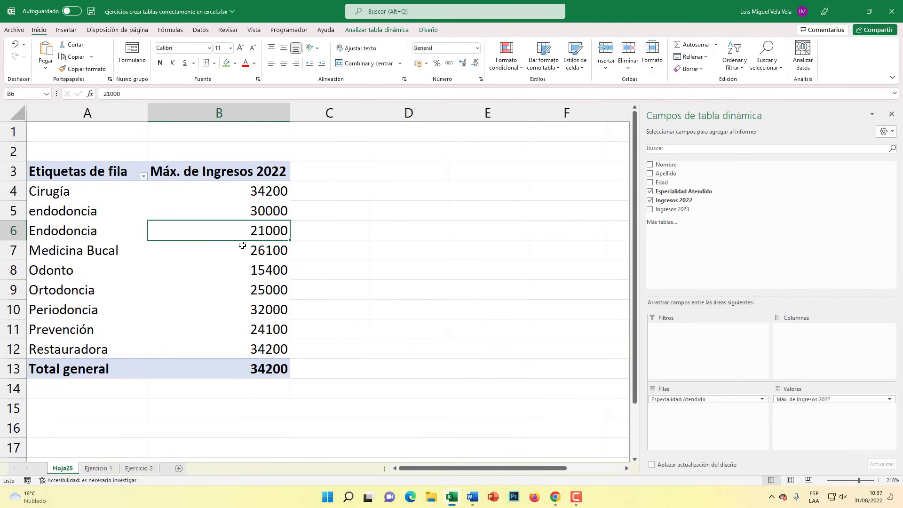
right_click(235, 231)
mouse_move(278, 338)
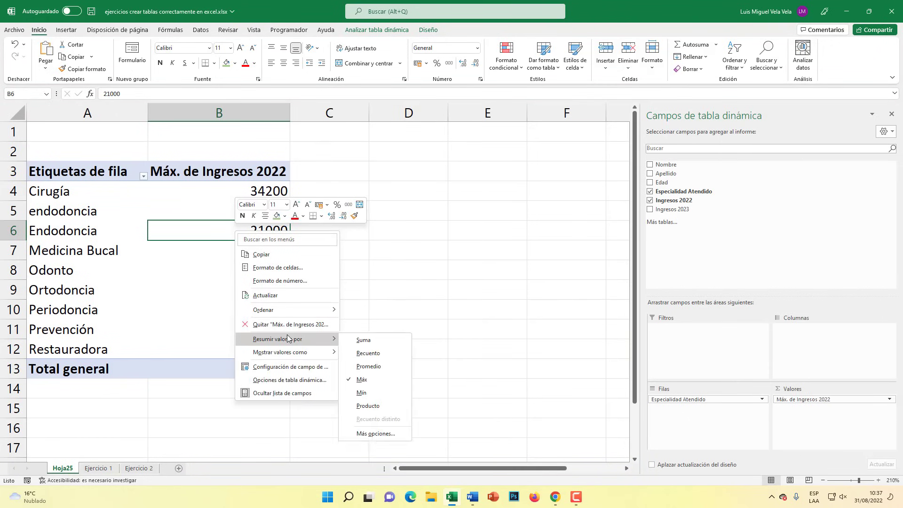
left_click(367, 339)
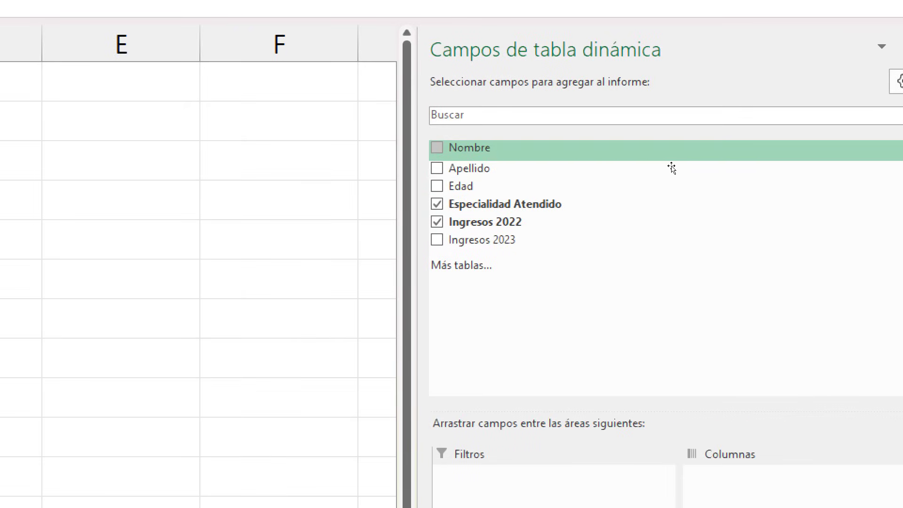
Step: Add the Nombre field to the pivot table's Filtros area
left_click_drag(672, 168, 677, 333)
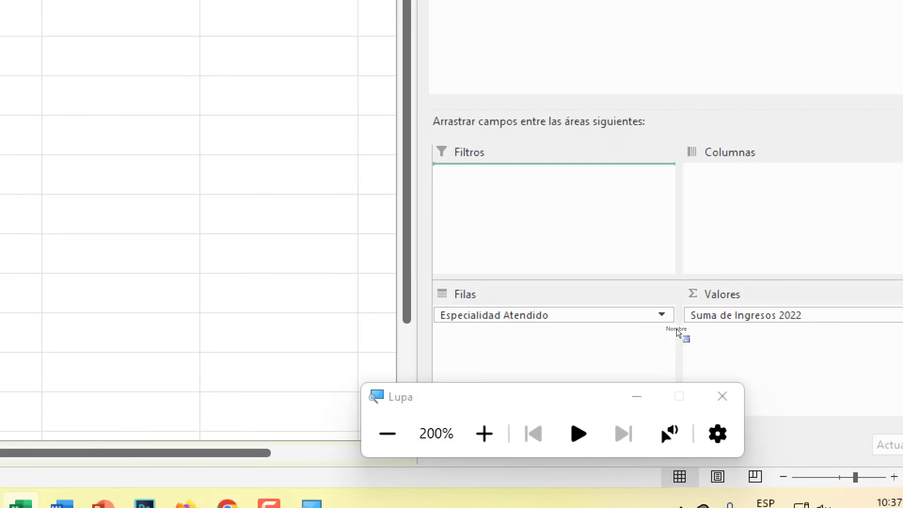
key("super+Escape")
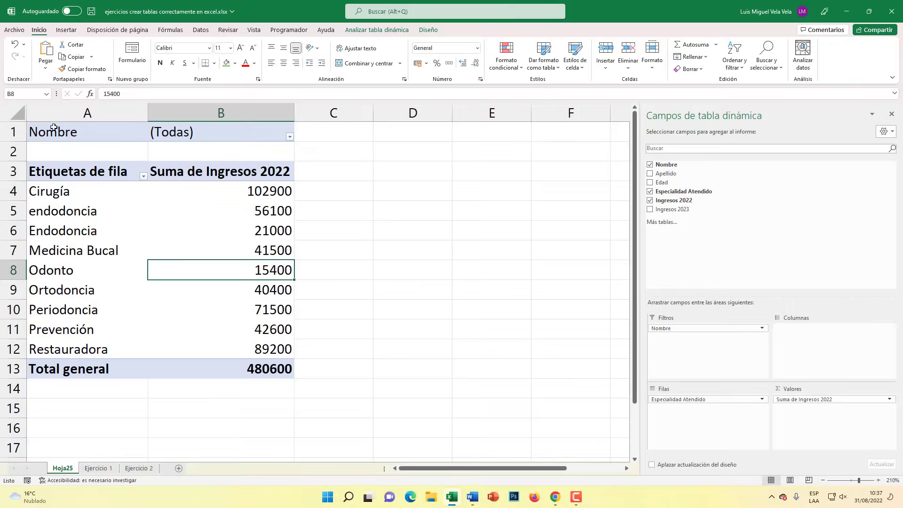
key("super+plus")
Step: Check the Nombre filter list in B1 without filtering, leaving all names shown
left_click(55, 130)
key("Right")
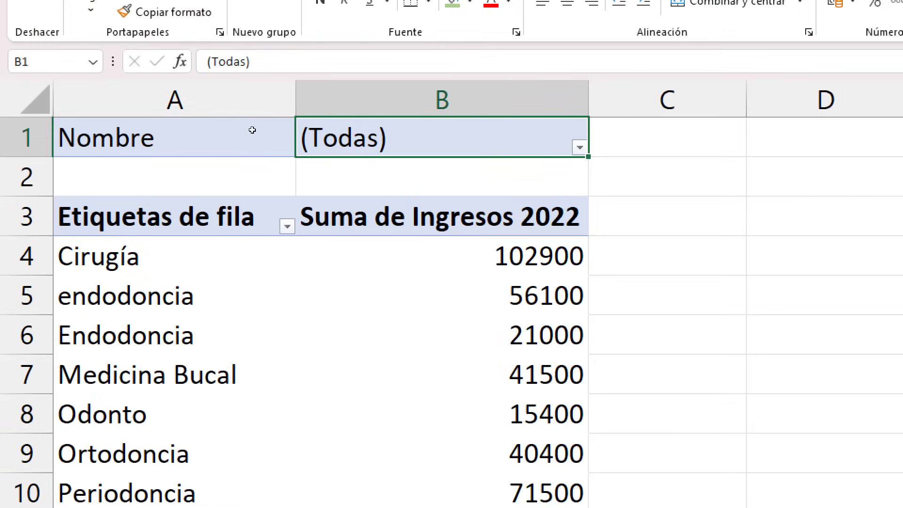
key("alt+Down")
scroll(287, 205, "down", 5)
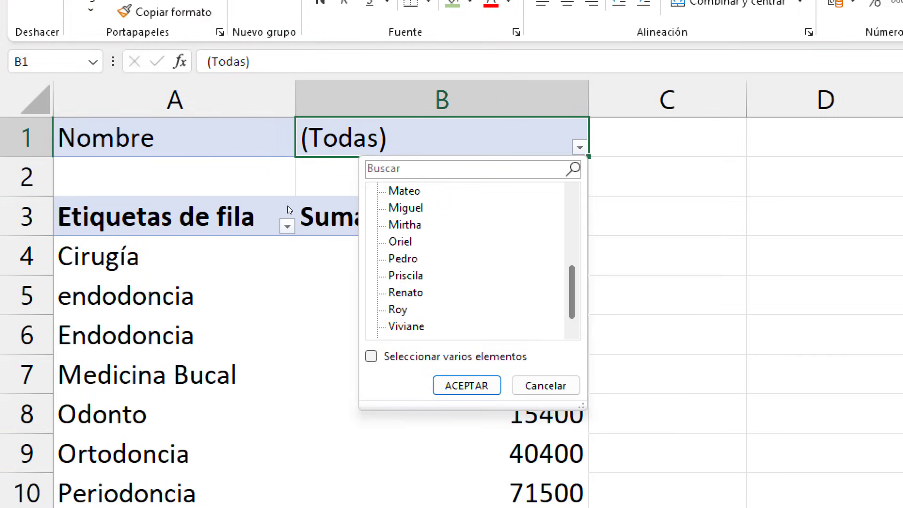
key("Escape")
left_click(124, 295)
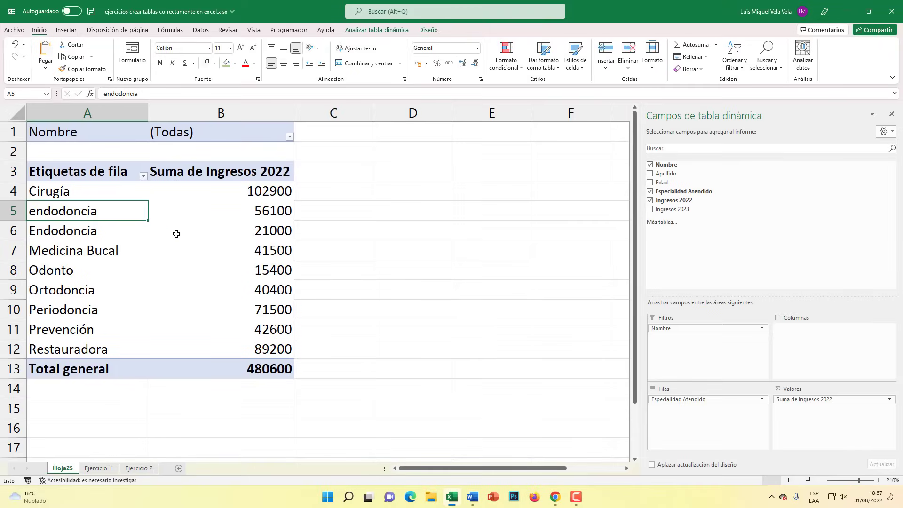
left_click(177, 232)
left_click(206, 212)
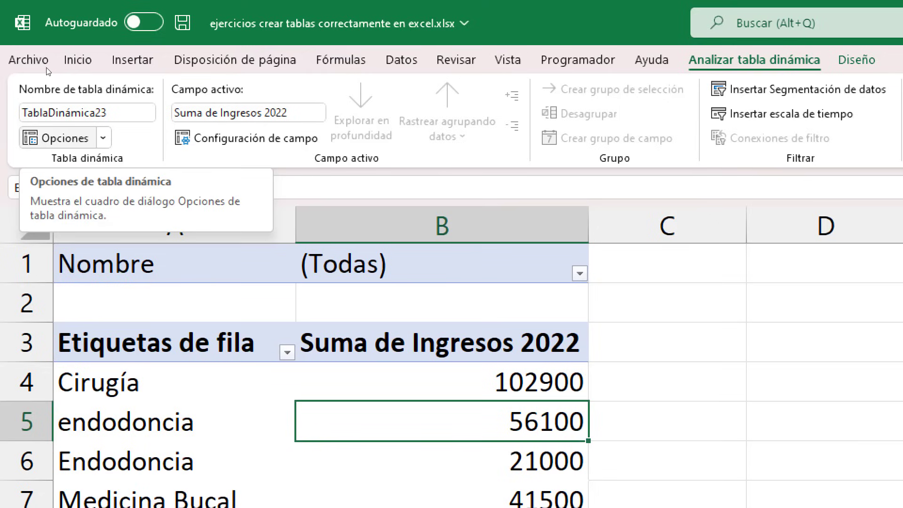
Step: Use Mostrar páginas de filtro de informes on Nombre to create one pivot sheet per person
left_click(102, 137)
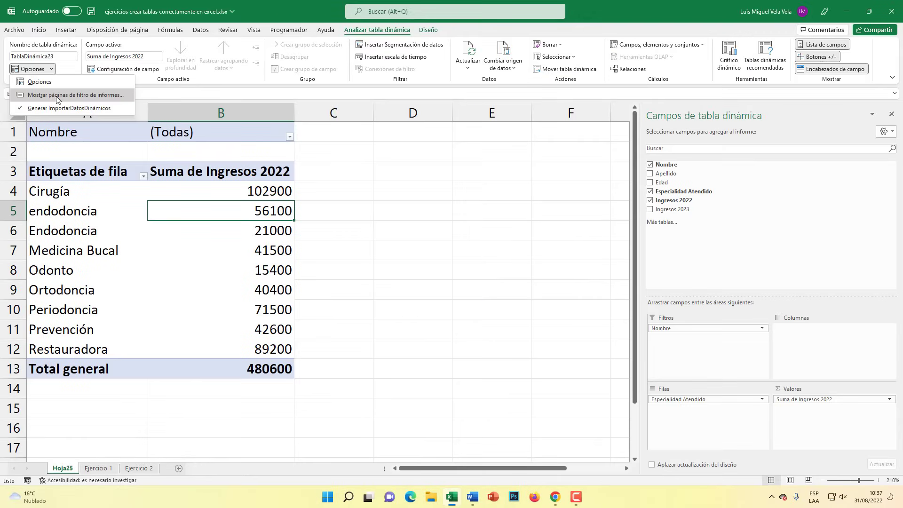
left_click(90, 98)
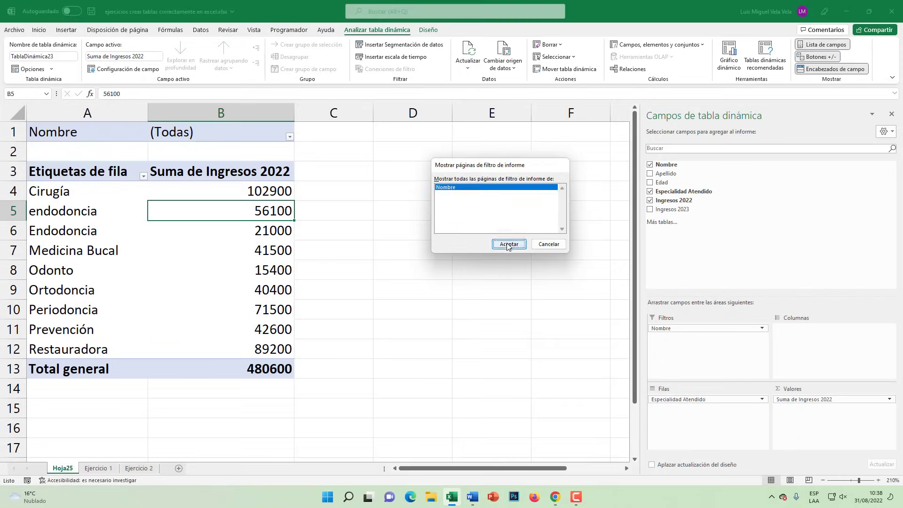
left_click(508, 244)
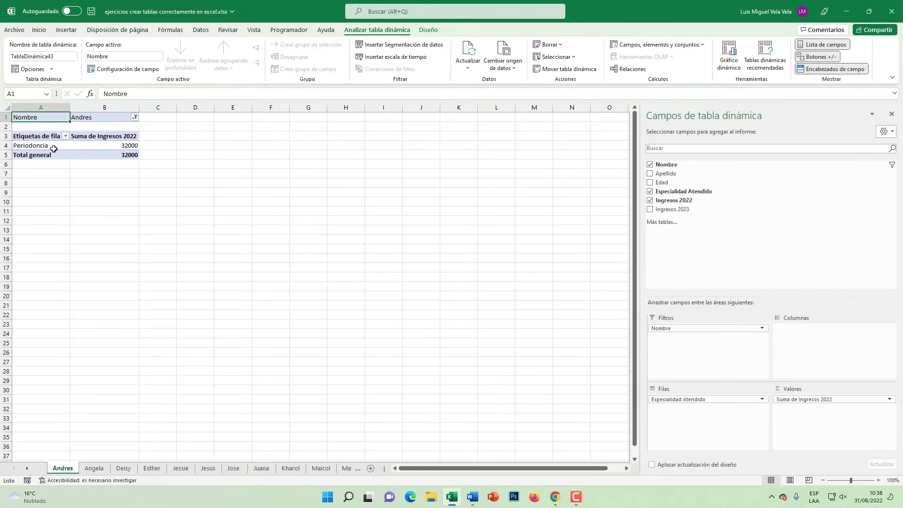
Step: Browse each per-name pivot sheet tab in turn to check its filtered figures
left_click(118, 146)
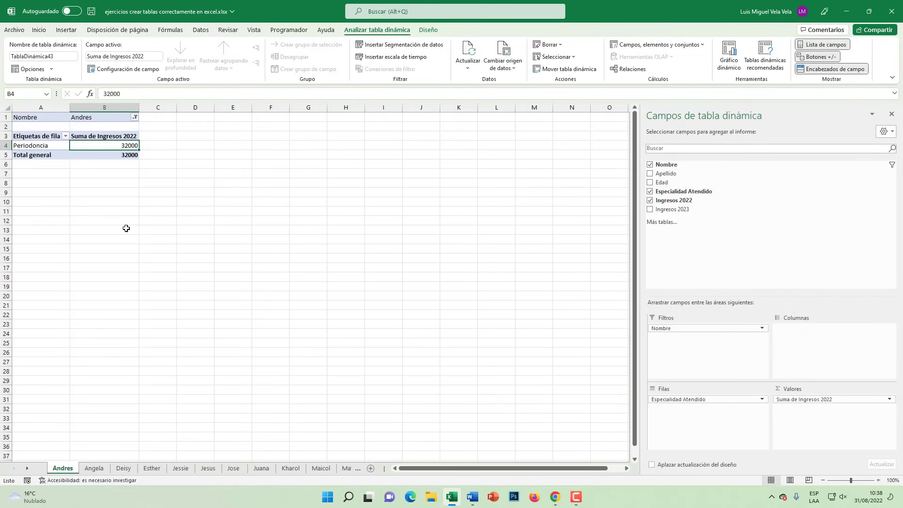
left_click(103, 469)
left_click(131, 469)
left_click(152, 468)
left_click(180, 468)
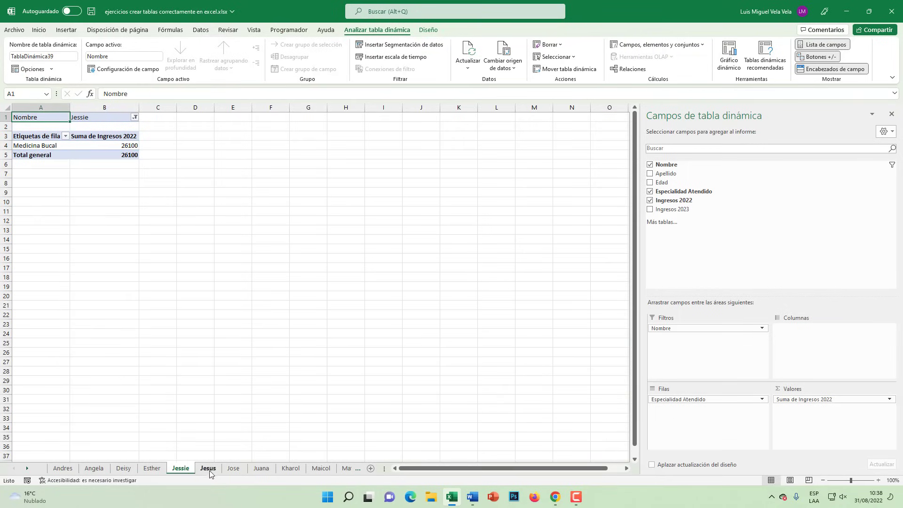
left_click(208, 468)
left_click(234, 468)
left_click(260, 469)
left_click(291, 468)
left_click(321, 468)
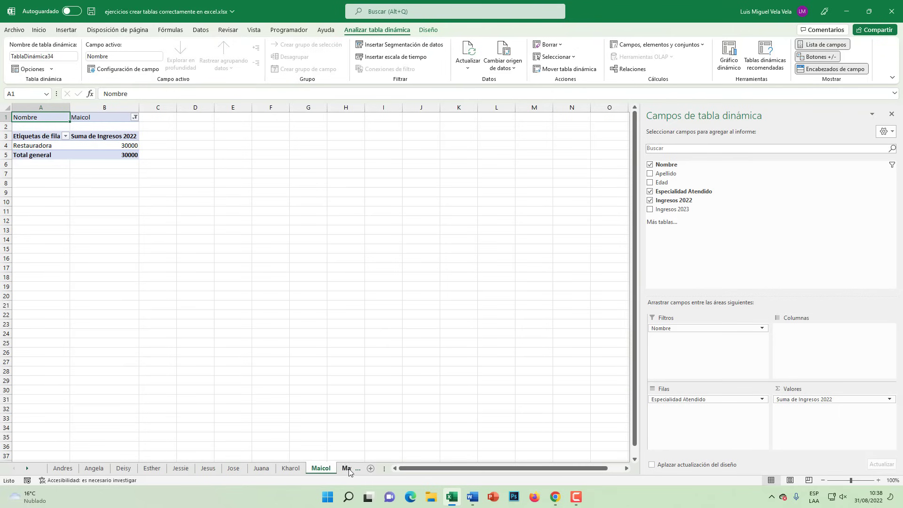
left_click(346, 468)
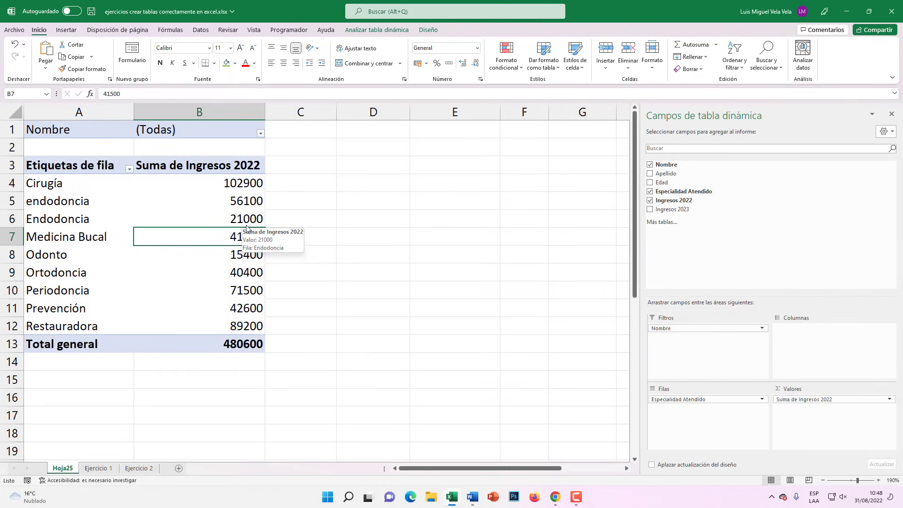
Step: Drill into the Cirugía total 102900 to create the Hoja50 detail sheet
left_click(216, 203)
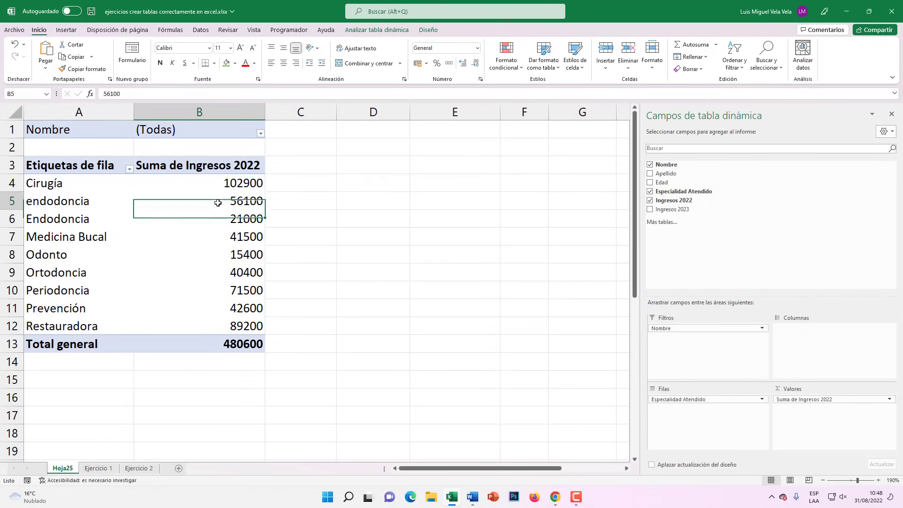
left_click(87, 207)
left_click(70, 186)
key("shift+space")
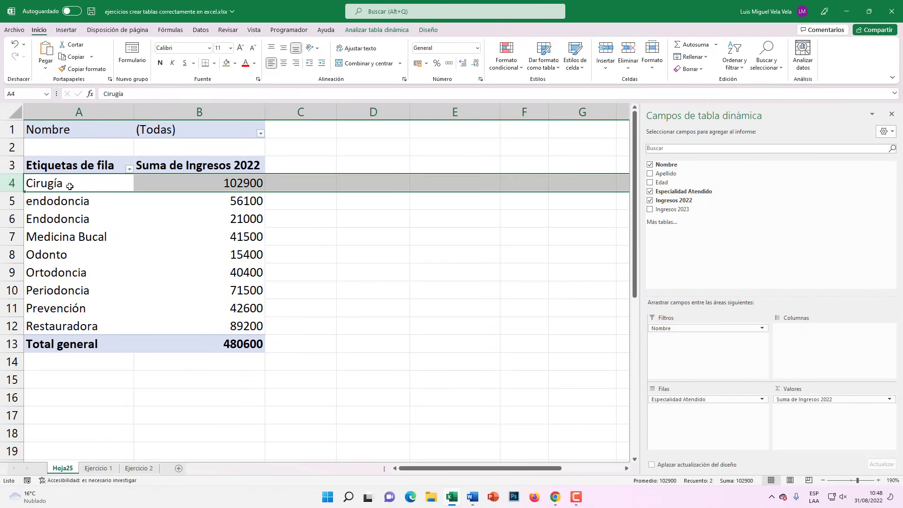
left_click(70, 186)
left_click(210, 189)
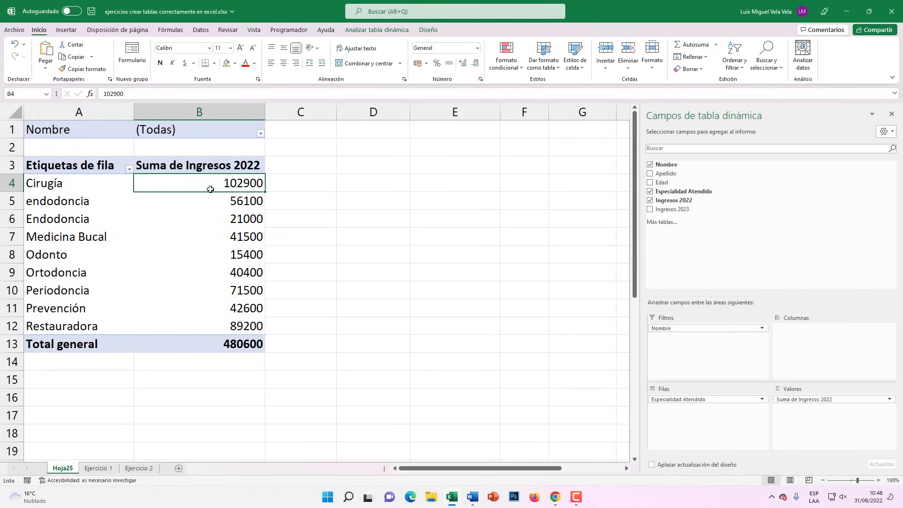
double_click(228, 185)
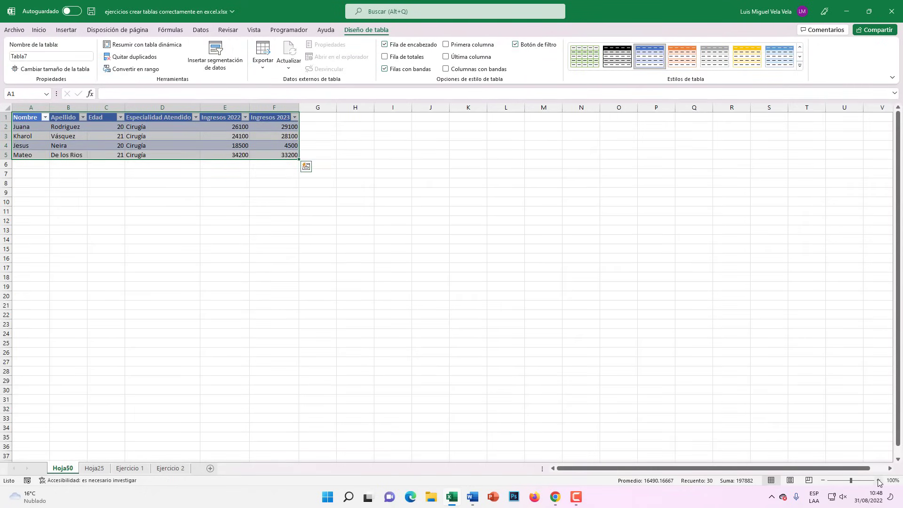
Step: Zoom into Hoja50 and select the four Cirugía entries under Especialidad Atendido
left_click(878, 481)
left_click(878, 480)
left_click(879, 480)
left_click(878, 480)
left_click(878, 480)
left_click(879, 480)
left_click(878, 480)
left_click(878, 481)
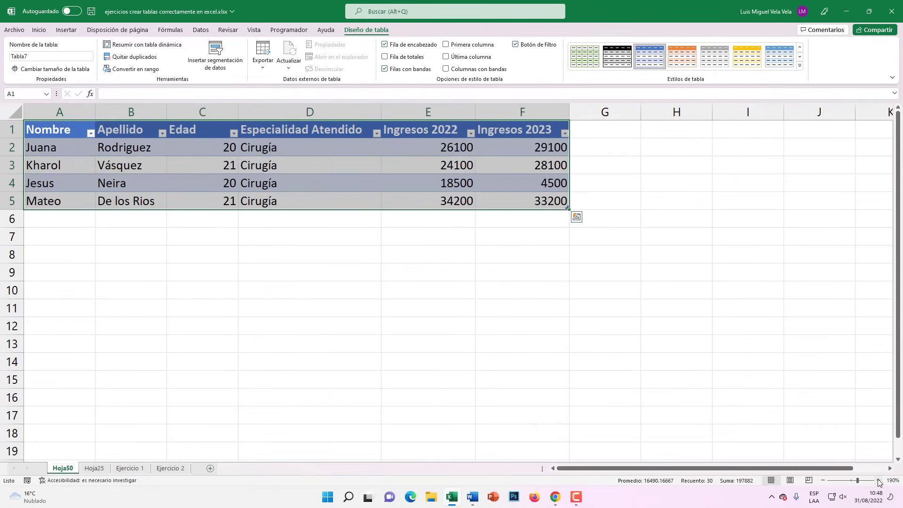
left_click(265, 167)
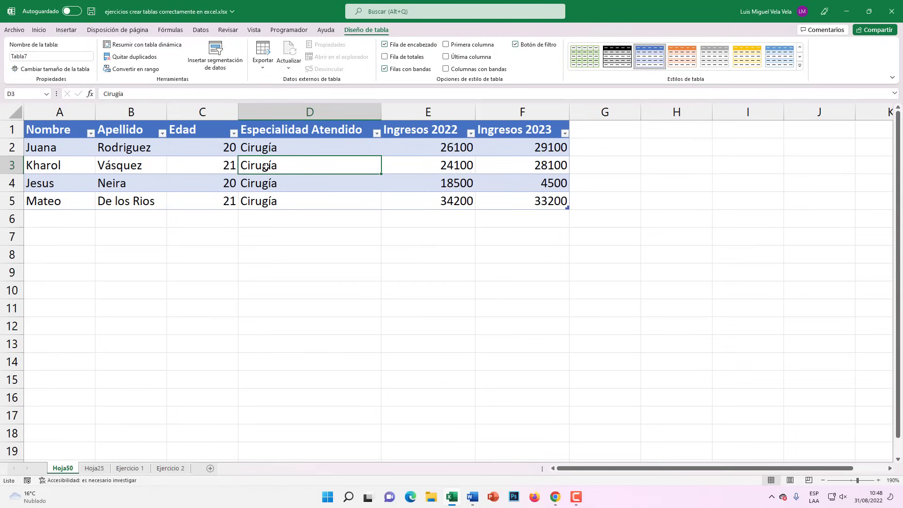
left_click_drag(274, 146, 265, 198)
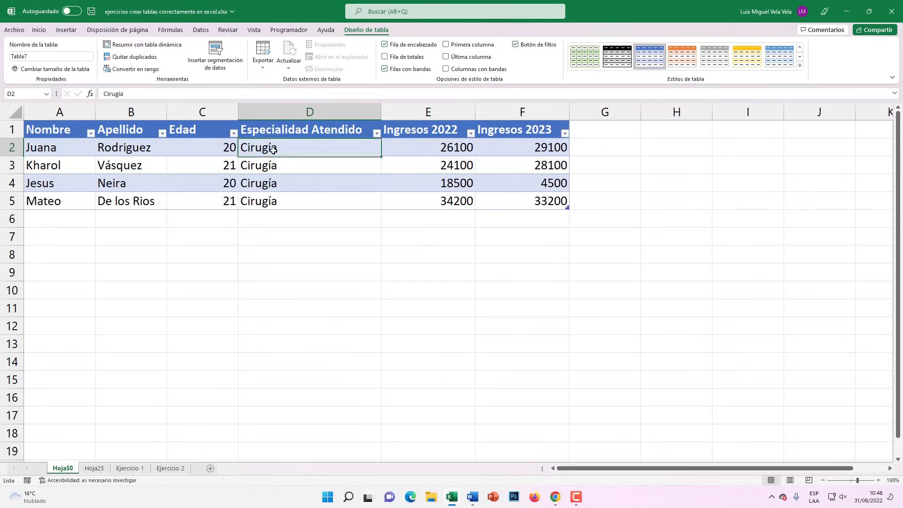
left_click(280, 115)
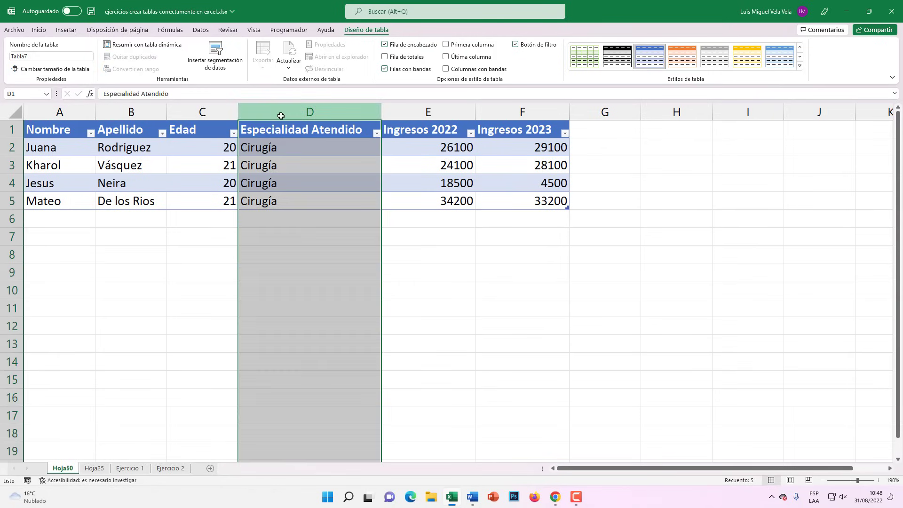
left_click(275, 147)
left_click(273, 167)
left_click_drag(276, 148, 275, 201)
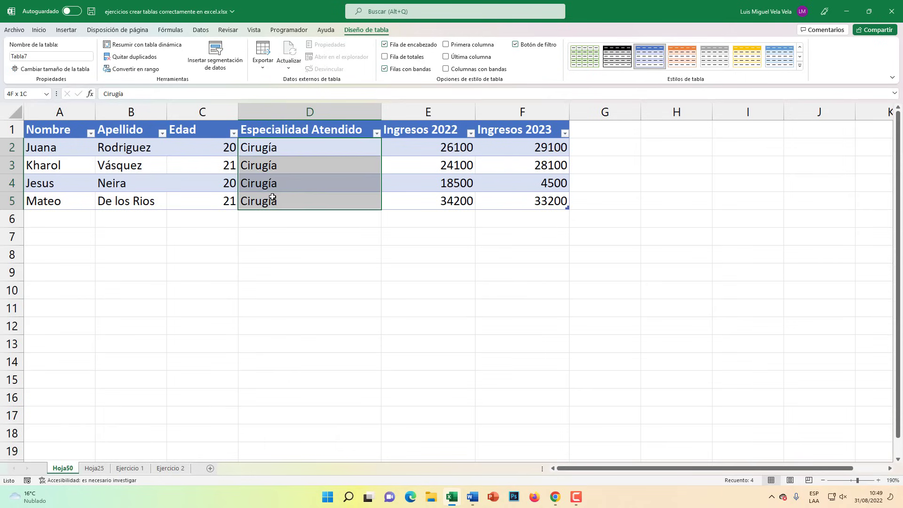
Step: Inspect the Edad and Apellido filters, reselect the Cirugía entries, and return to Hoja25
left_click(200, 178)
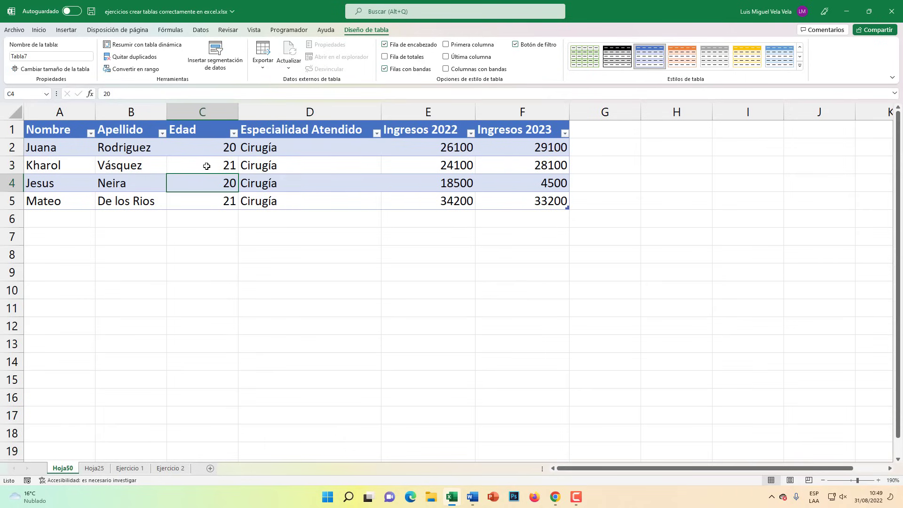
left_click(213, 165)
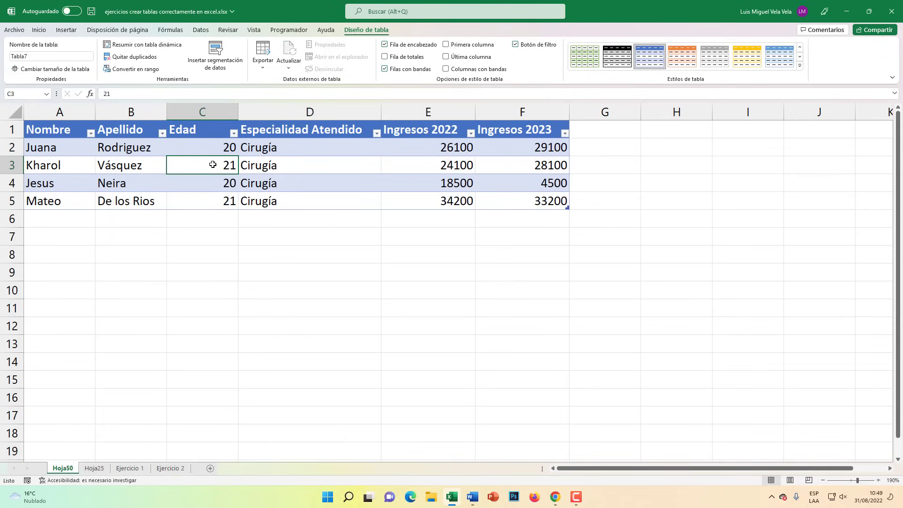
left_click(233, 133)
left_click(178, 332)
left_click(162, 133)
left_click(285, 168)
left_click_drag(283, 149, 278, 199)
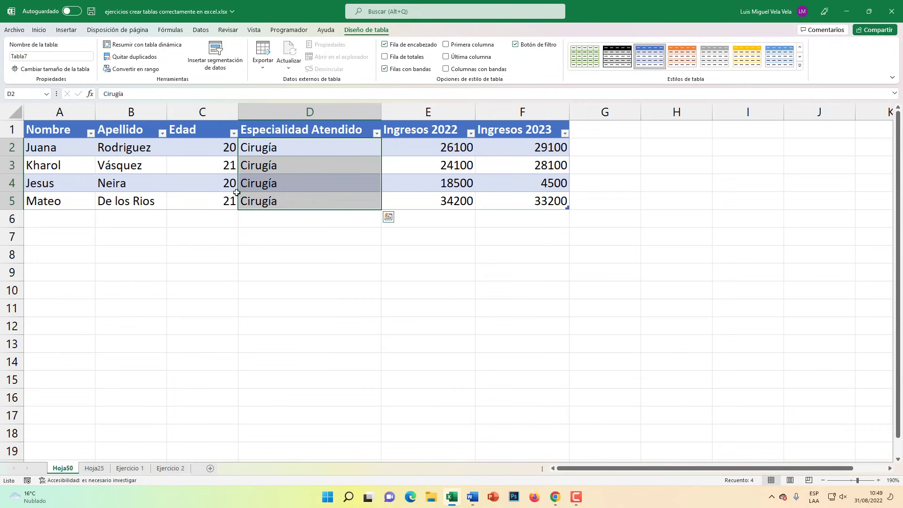
left_click(99, 471)
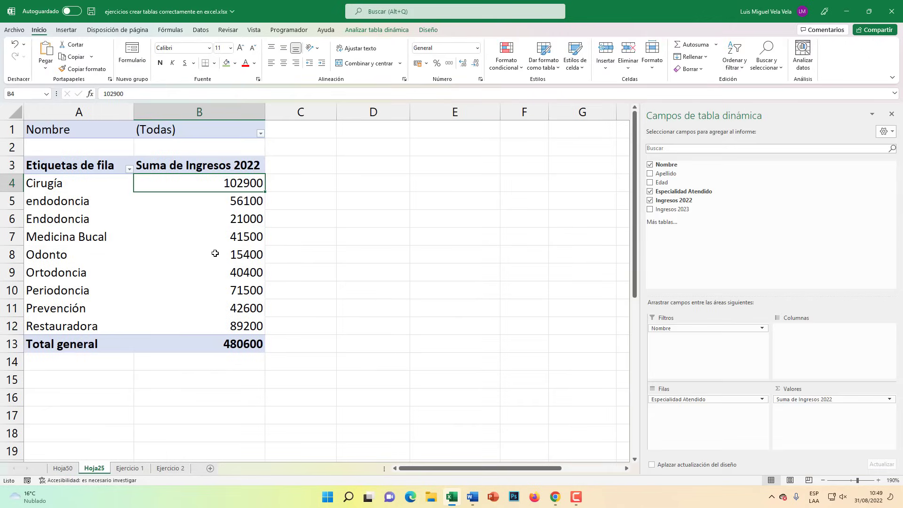
Step: Drill into the endodoncia total 56100 to create the Hoja51 detail sheet
left_click(215, 254)
left_click(46, 201)
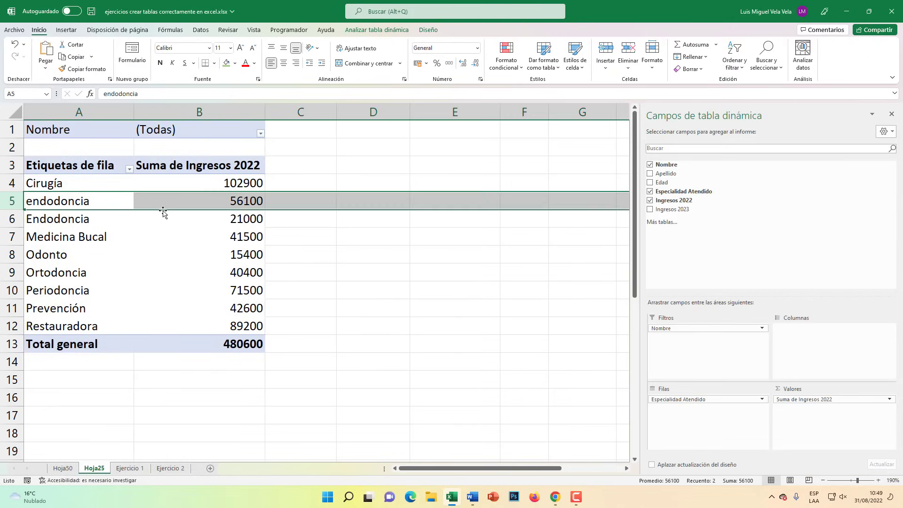
left_click(185, 200)
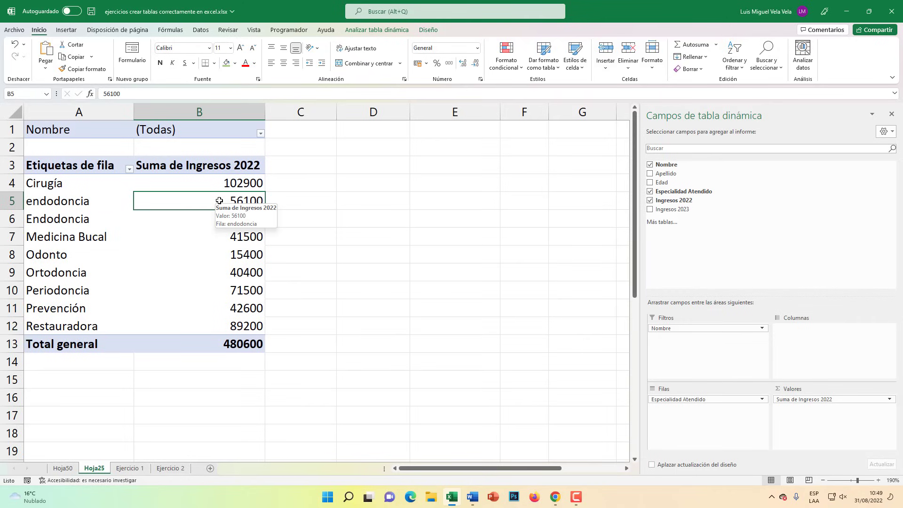
double_click(219, 200)
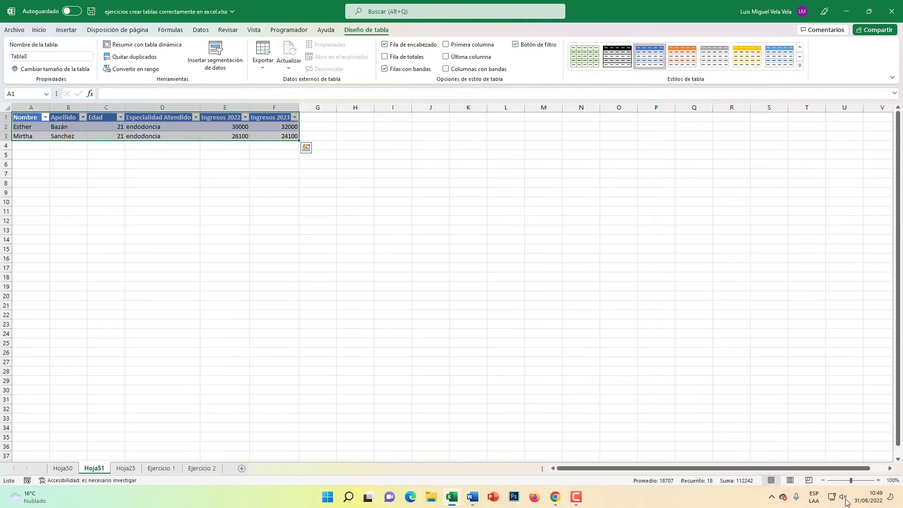
Step: Zoom in on the two endodoncia records, view Ejercicio 1, then return to Hoja25
left_click(878, 480)
left_click(878, 481)
left_click(878, 480)
left_click(879, 481)
left_click(878, 480)
left_click(879, 480)
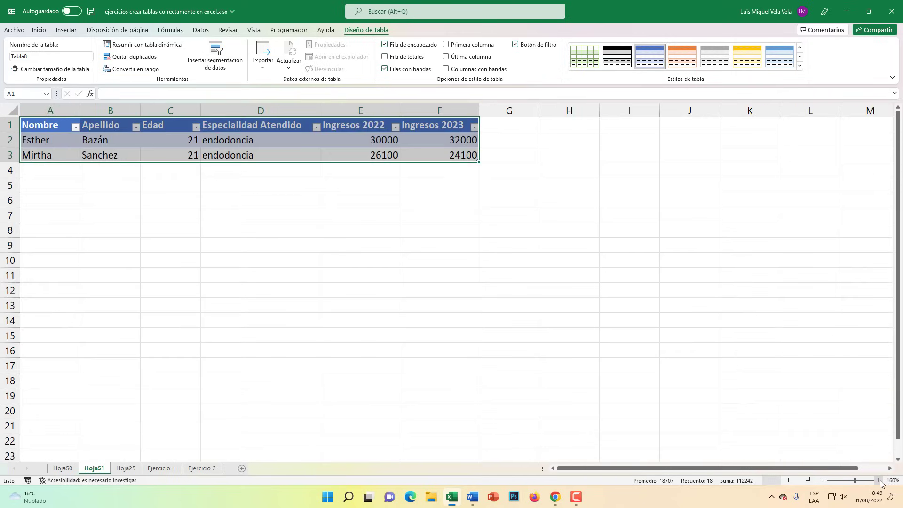
left_click(878, 480)
left_click(259, 146)
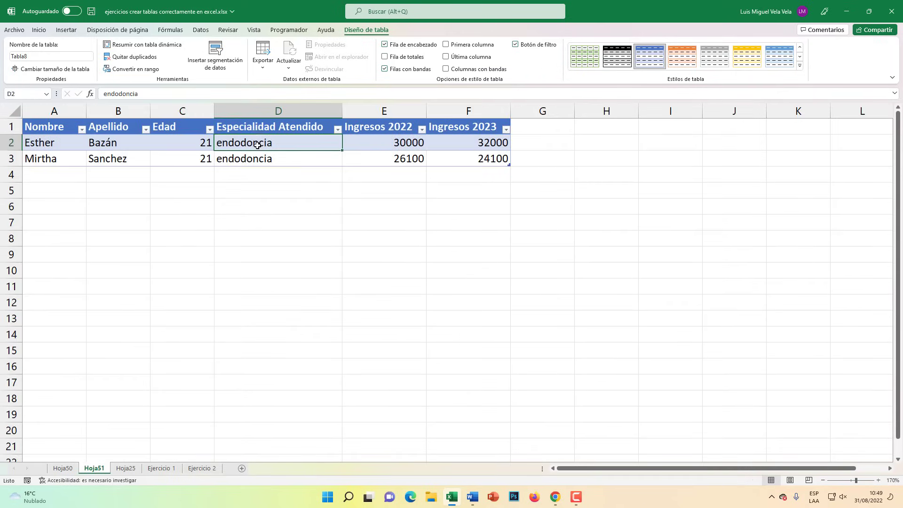
left_click(254, 112)
left_click(248, 144)
key("Down")
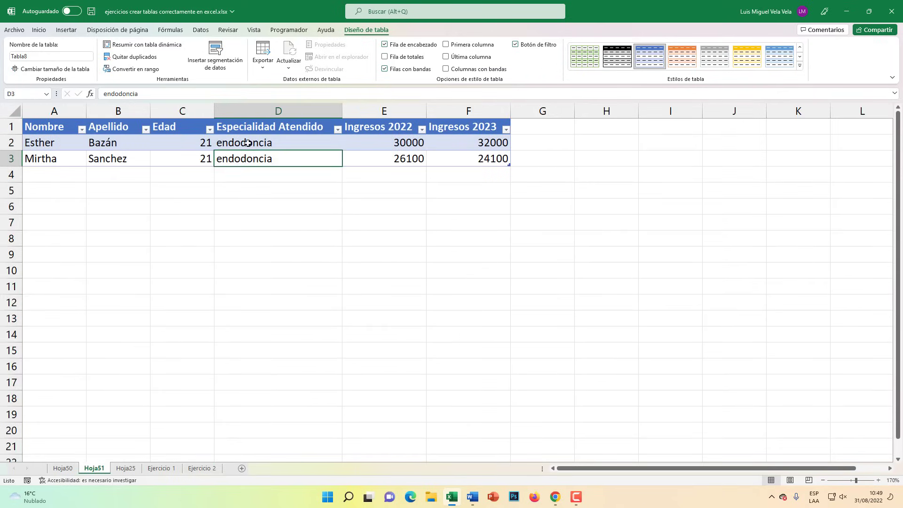
left_click(162, 468)
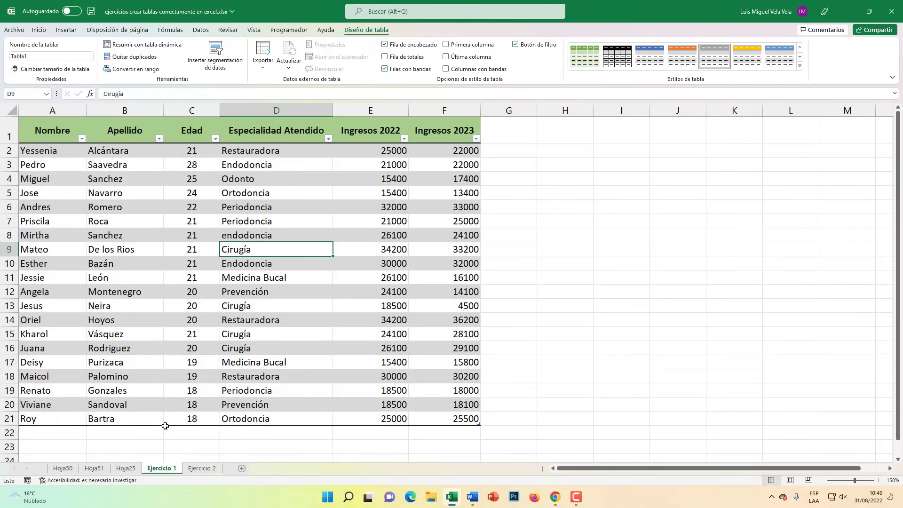
left_click(126, 468)
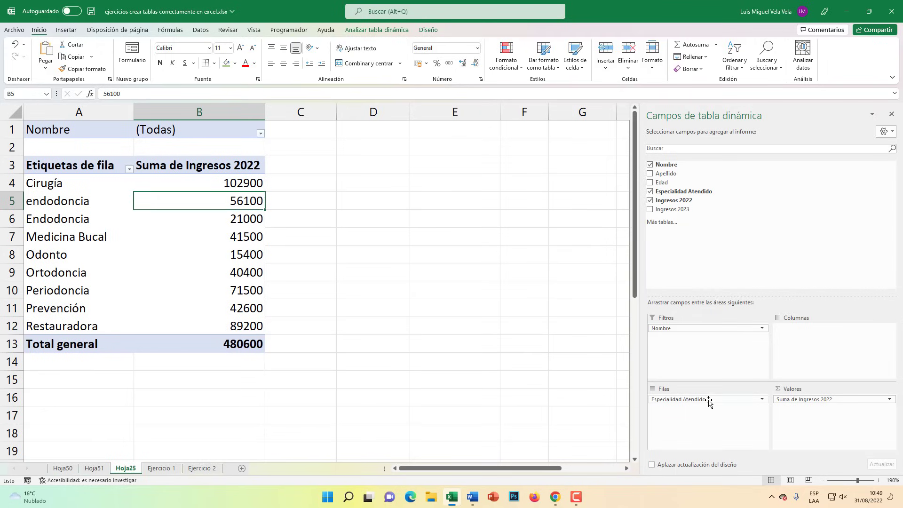
Step: Replace Especialidad Atendido with Nombre as the pivot table's row field
key("super+plus")
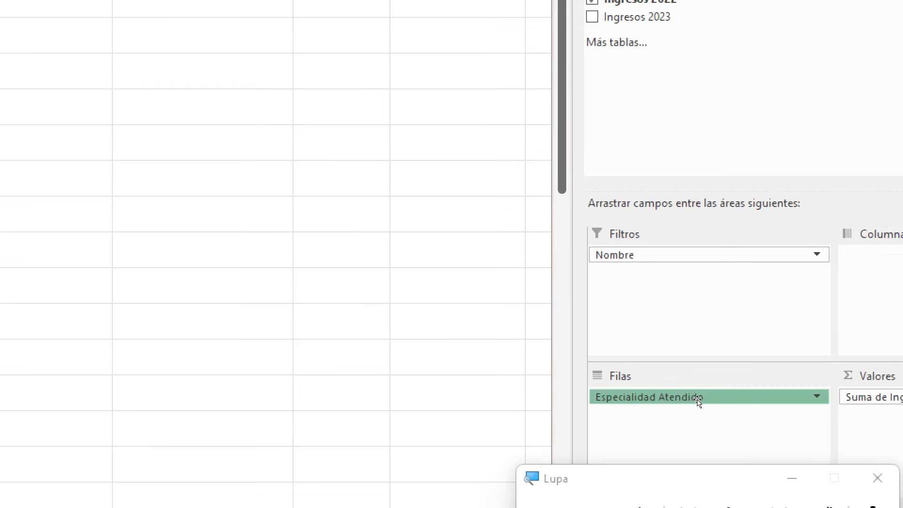
left_click_drag(698, 399, 655, 373)
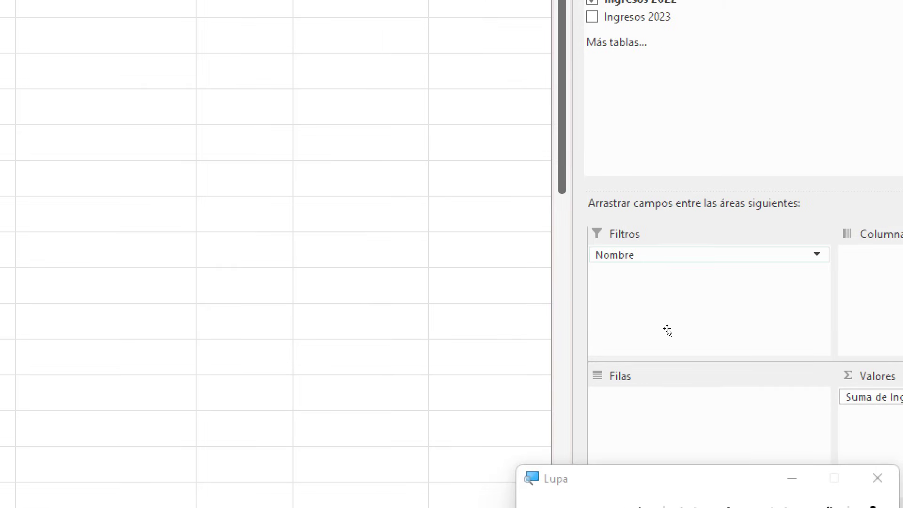
left_click_drag(667, 331, 673, 411)
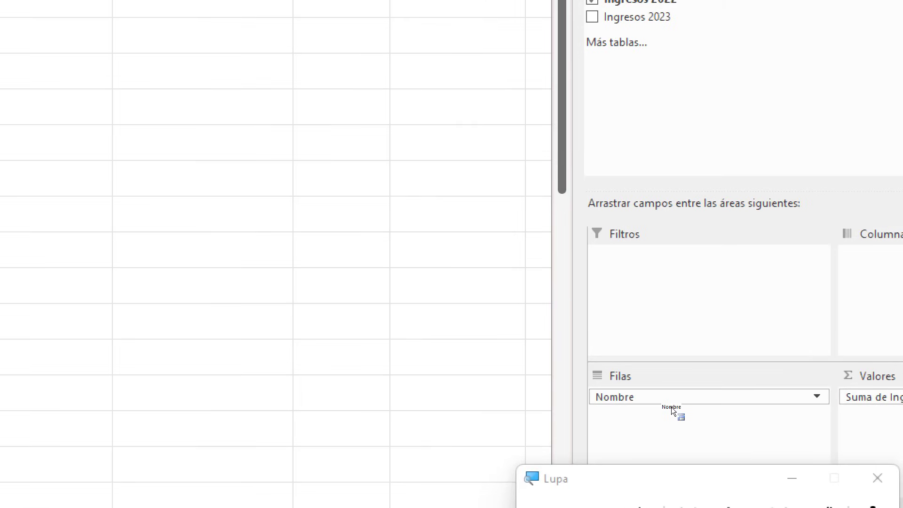
key("super+Escape")
Step: Zoom out to 150% so the Total general row shows, and select Andres
scroll(120, 337, "down", 3)
scroll(120, 335, "up", 2)
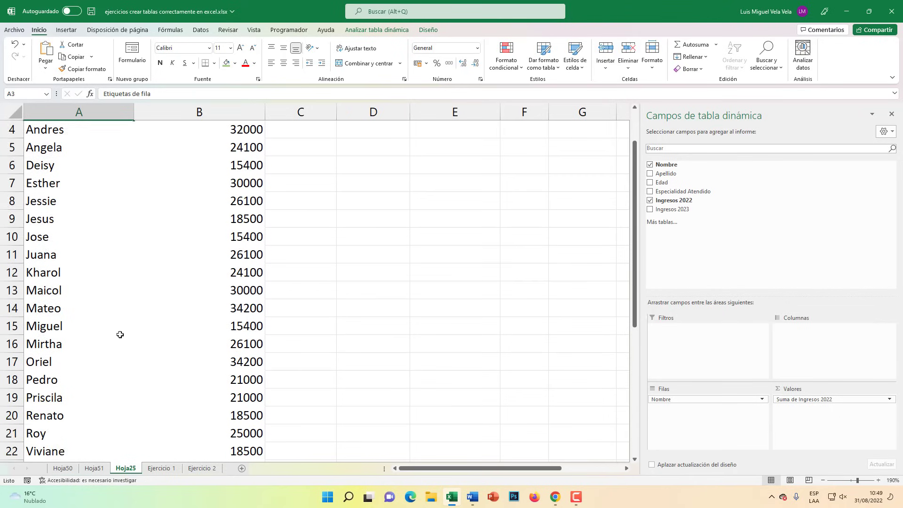
scroll(119, 334, "up", 1)
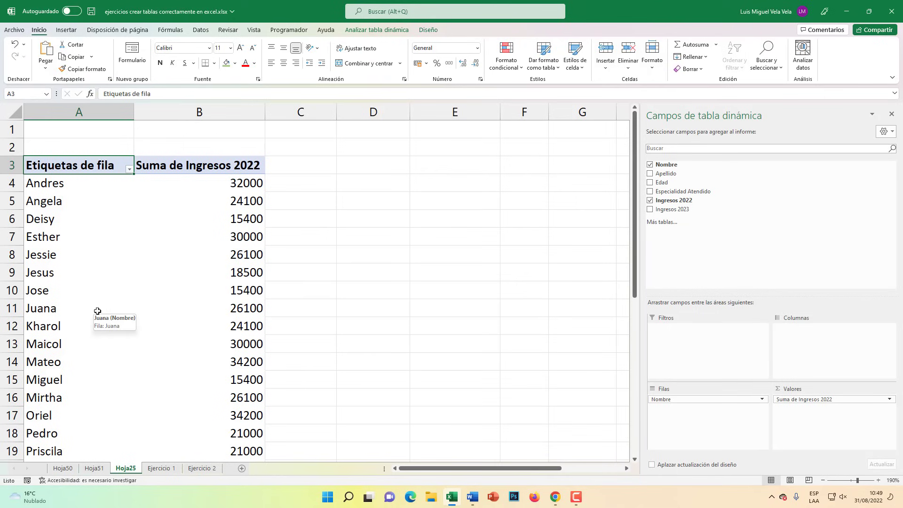
left_click(824, 480)
left_click(823, 480)
left_click(823, 480)
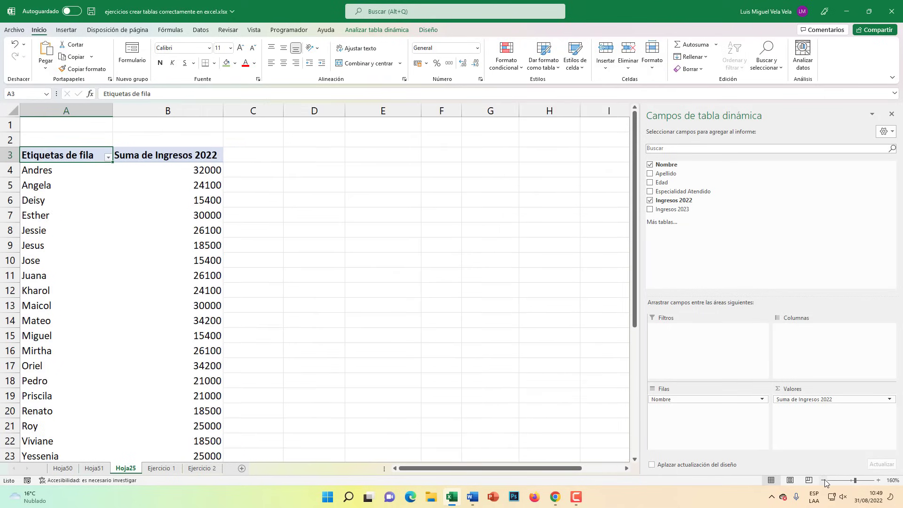
left_click(823, 480)
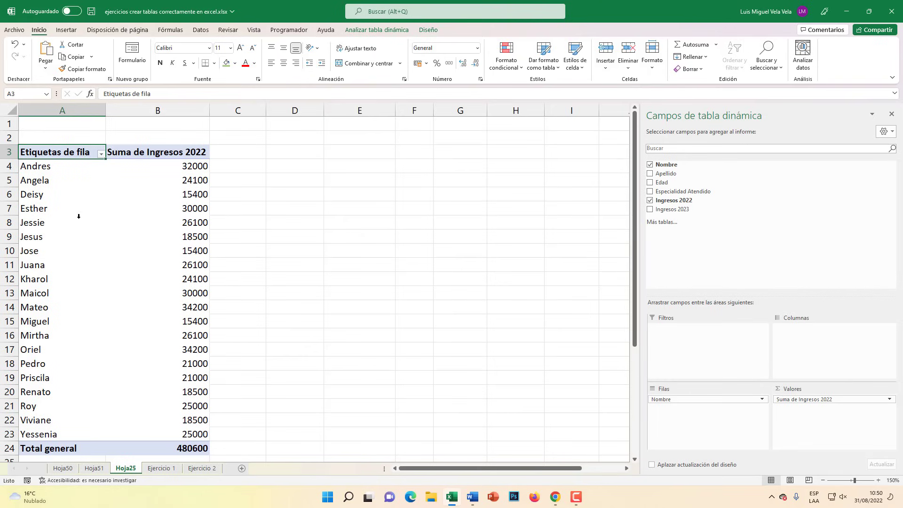
left_click(49, 168)
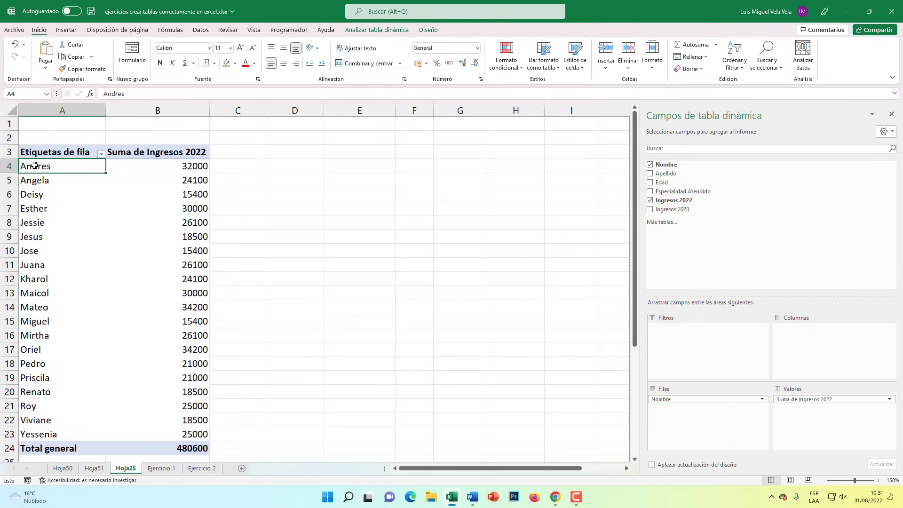
Step: Add Jose, Maicol, Mateo, Miguel, Oriel, Pedro, Renato and Roy to Andres and group them as Grupo1
left_click(35, 251, "ctrl")
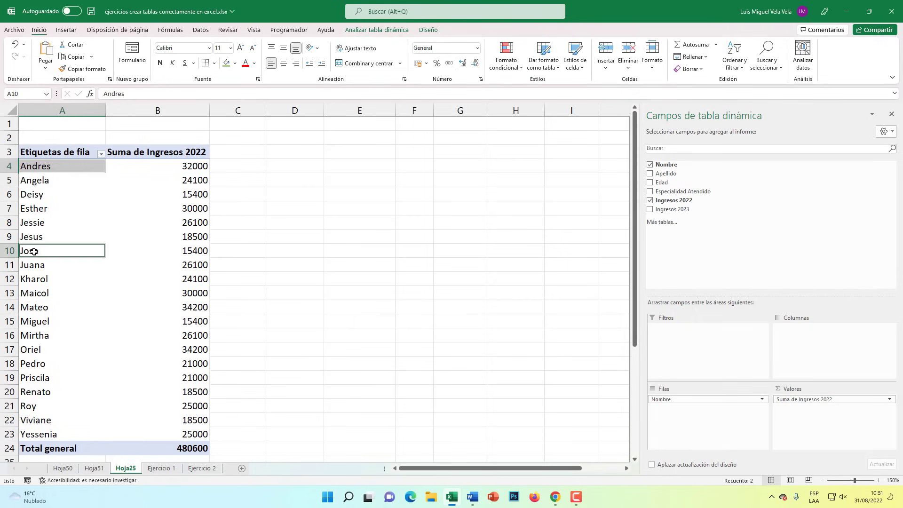
left_click(35, 295, "ctrl")
left_click(38, 310, "ctrl")
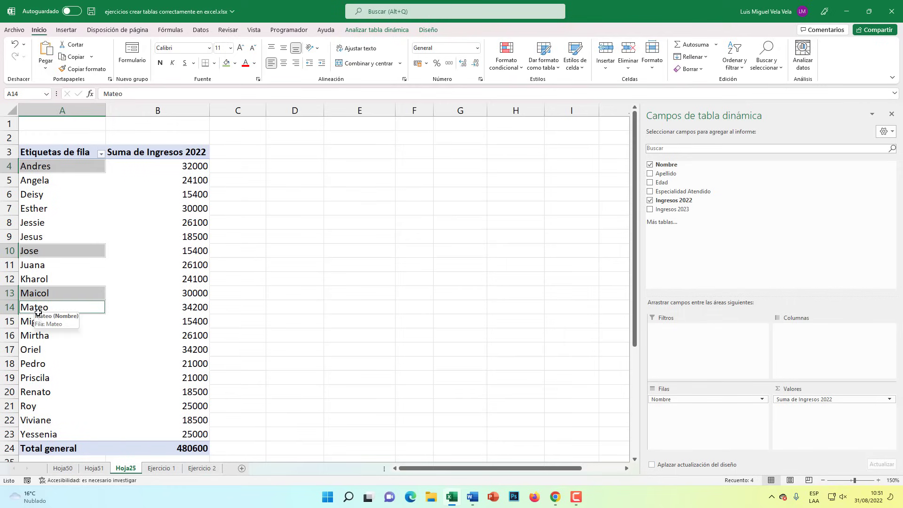
left_click(44, 324, "ctrl")
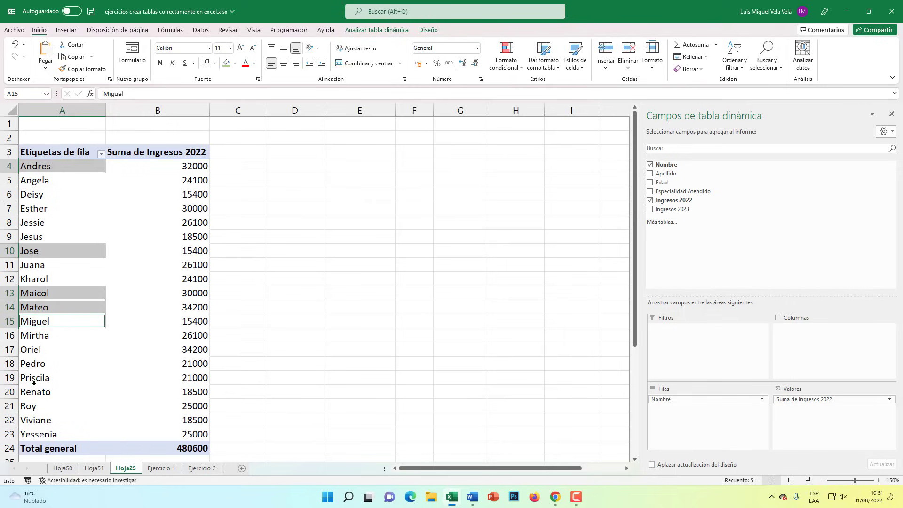
left_click(35, 351, "ctrl")
left_click(35, 364, "ctrl")
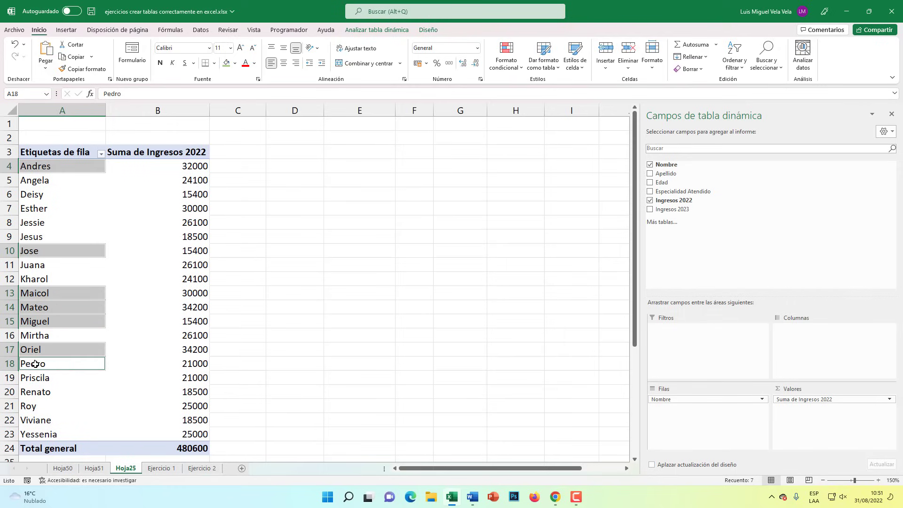
left_click(36, 394, "ctrl")
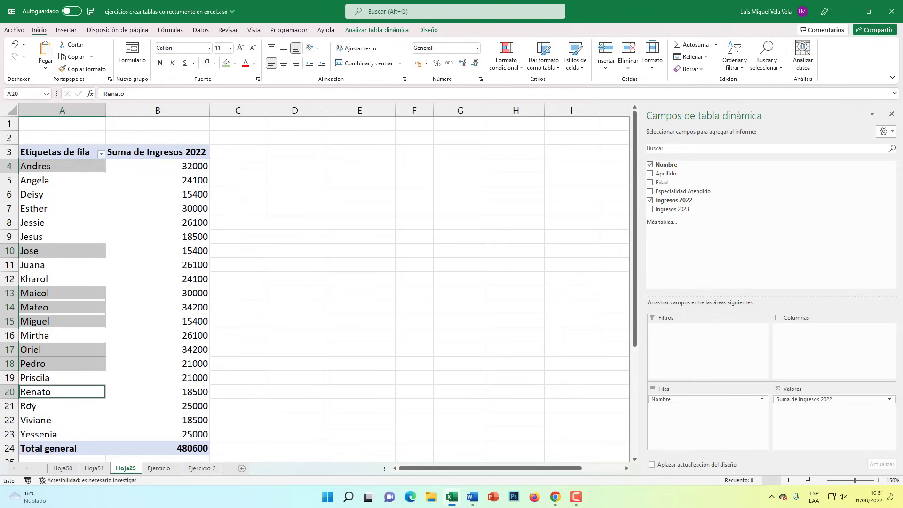
left_click(35, 408, "ctrl")
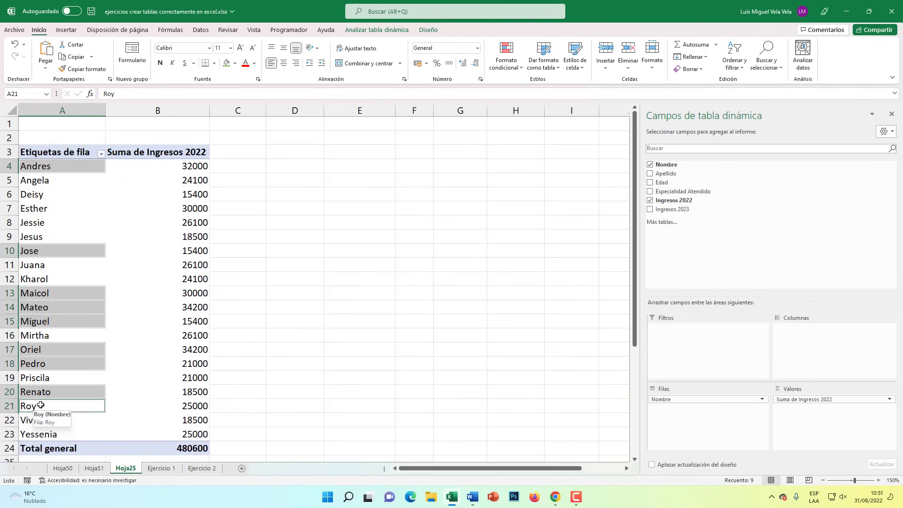
right_click(45, 168)
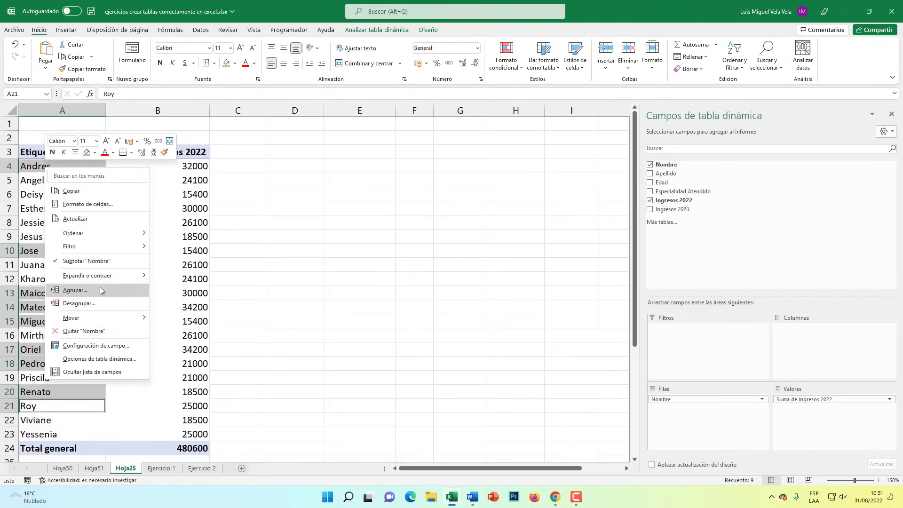
left_click(75, 291)
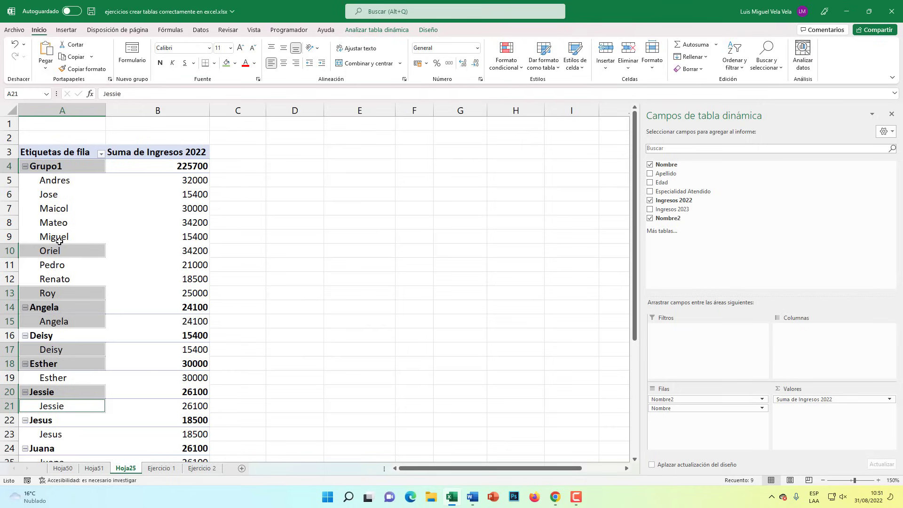
Step: Rename the Grupo1 header to Hombres
left_click(43, 165)
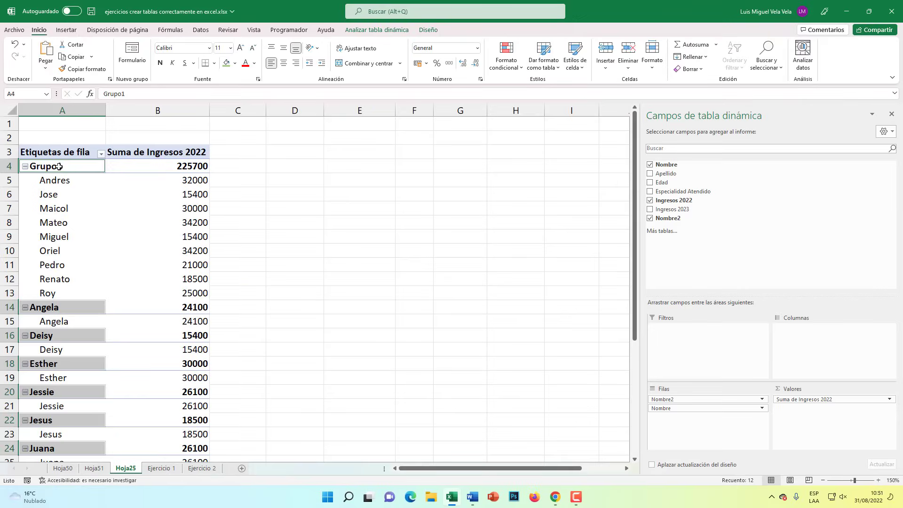
left_click(58, 166)
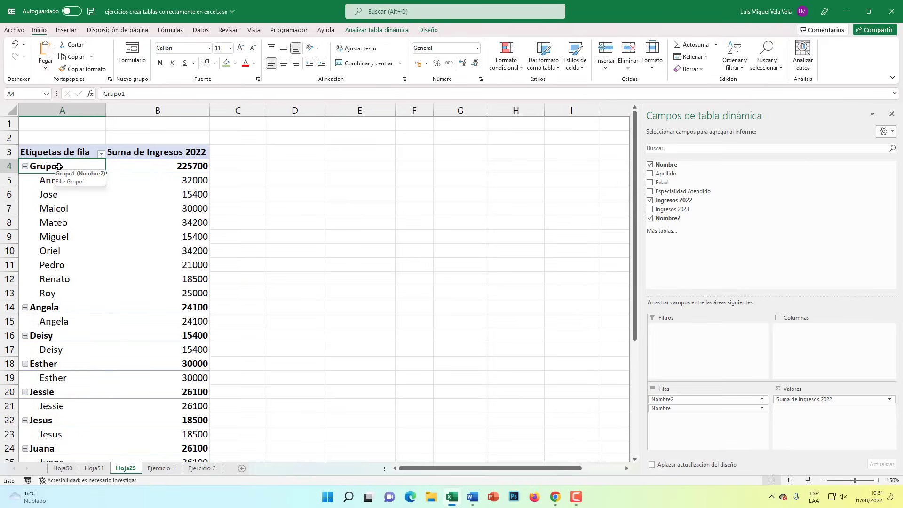
type("Hombres")
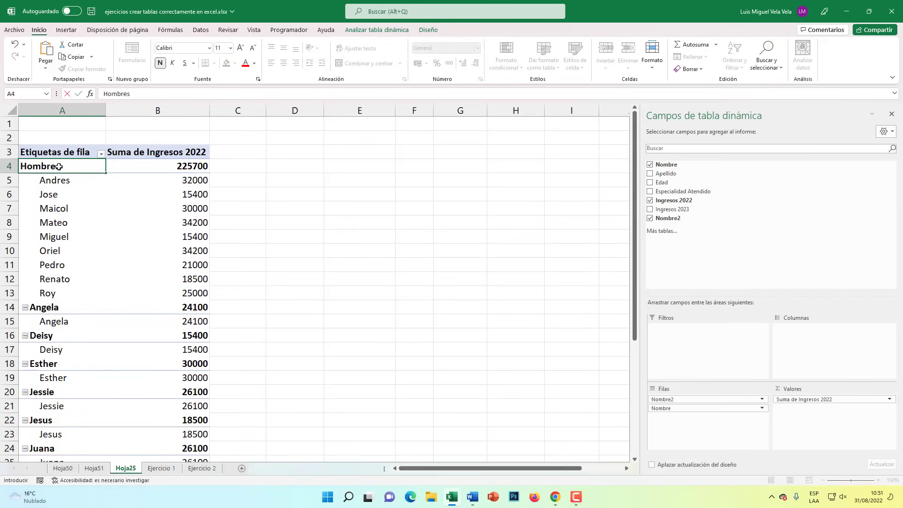
key("Return")
Step: Select the remaining eleven names, Angela through Yessenia, and group them as Grupo2
scroll(73, 266, "down", 1)
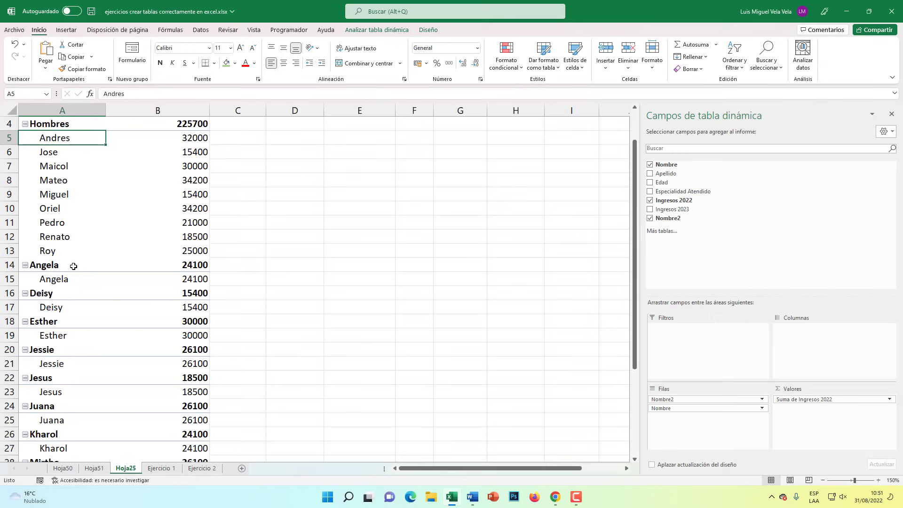
scroll(77, 303, "down", 1)
scroll(77, 302, "down", 1)
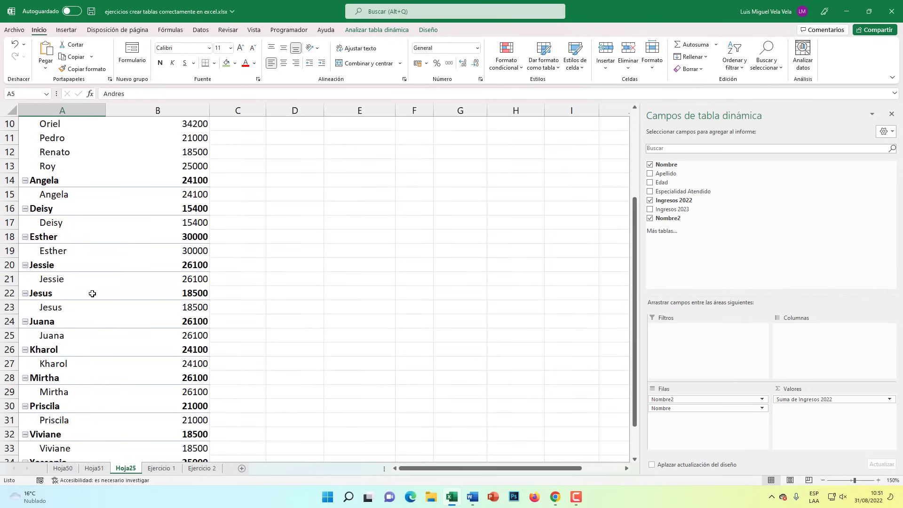
mouse_move(66, 194)
left_mouse_down()
mouse_move(54, 477)
mouse_move(56, 428)
left_mouse_up()
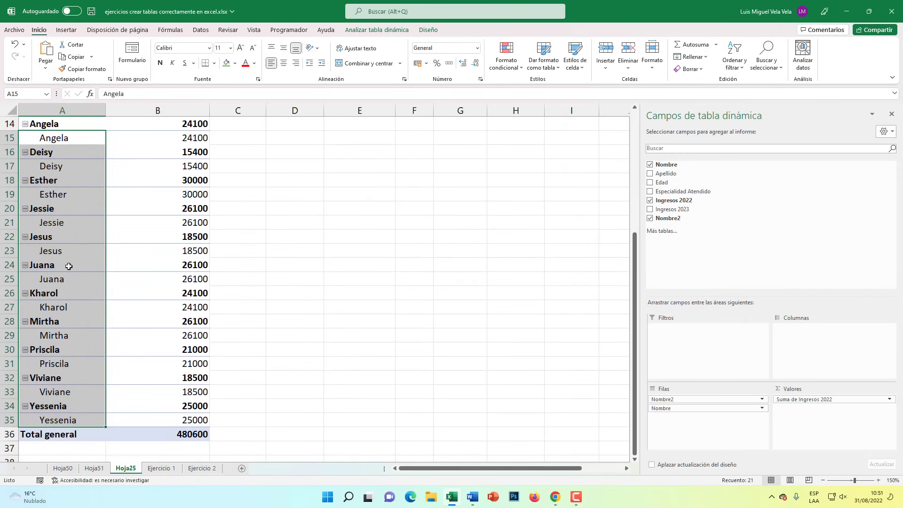
right_click(55, 250)
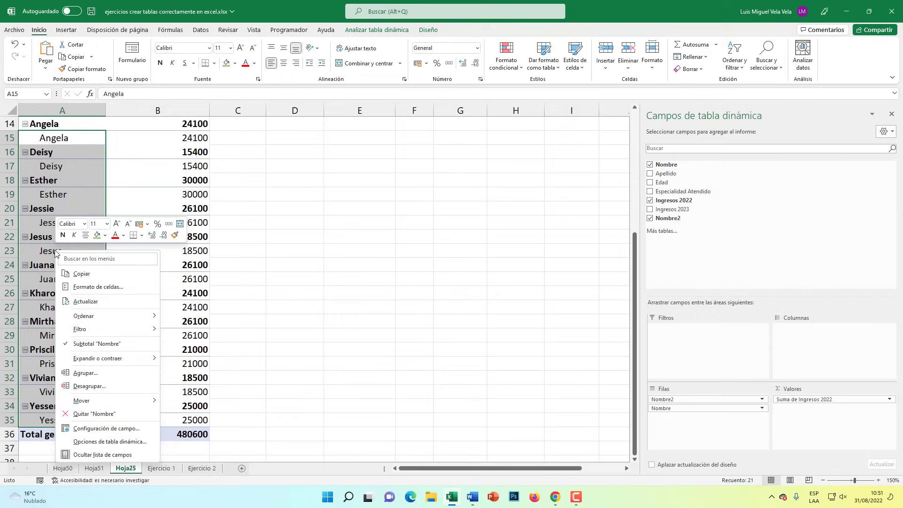
left_click(93, 374)
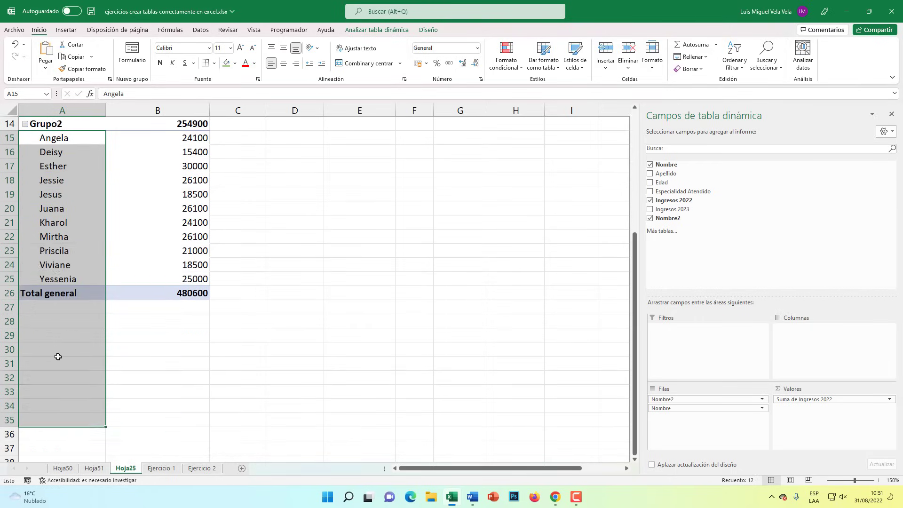
Step: Rename Grupo2 to Mujeres, totaling 254900
scroll(56, 357, "up", 2)
scroll(52, 311, "up", 3)
left_click(51, 310)
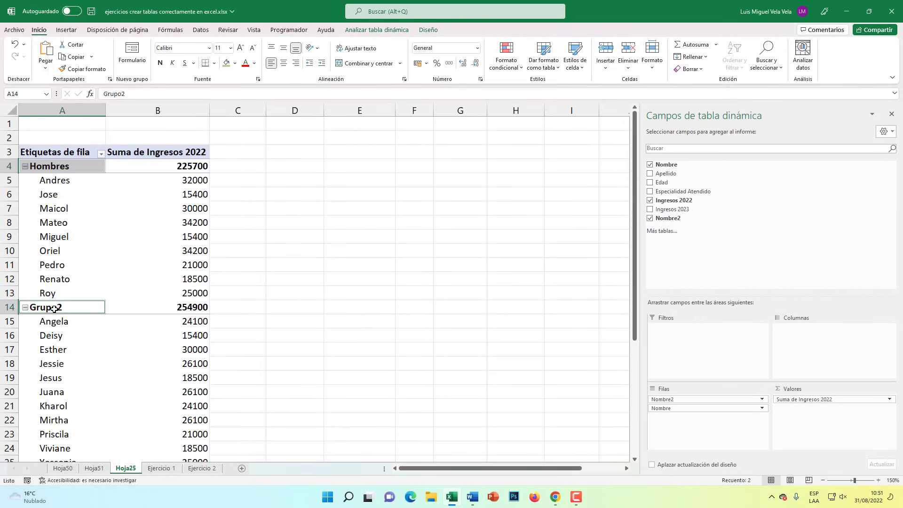
type("M")
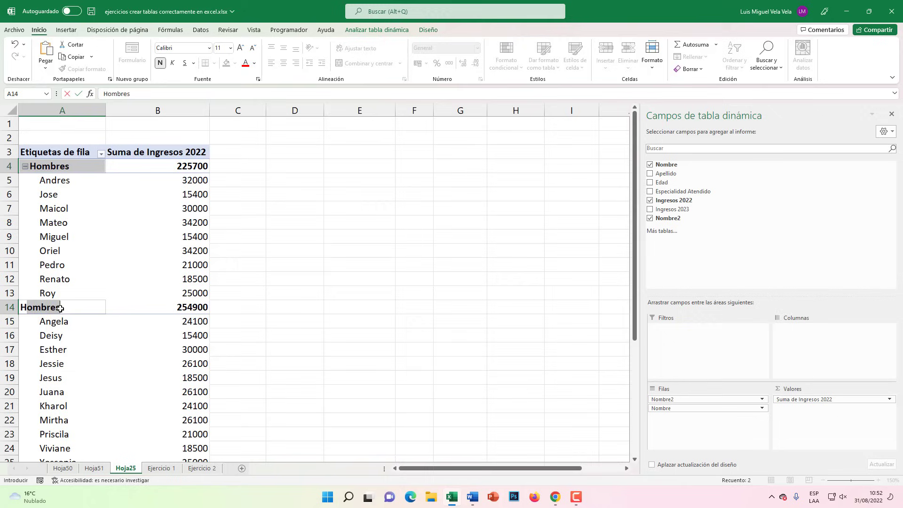
type("uje")
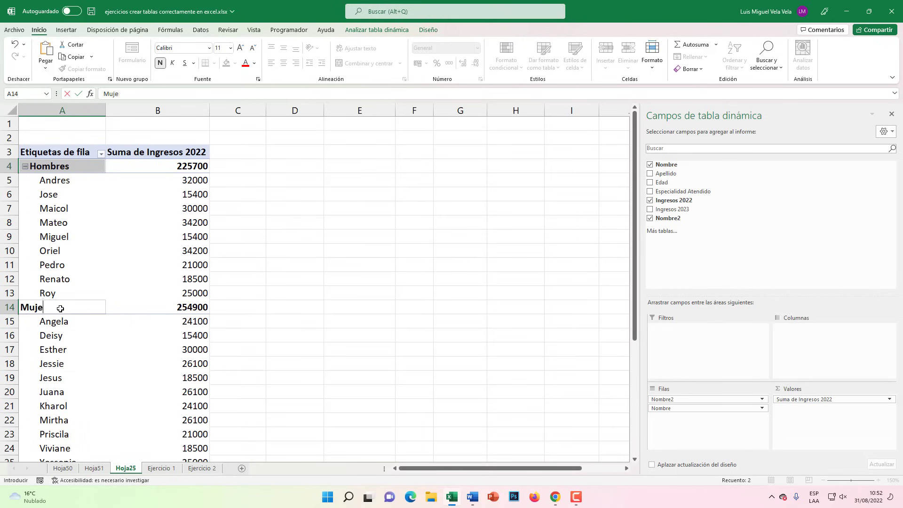
type("res")
key("Return")
scroll(71, 320, "down", 2)
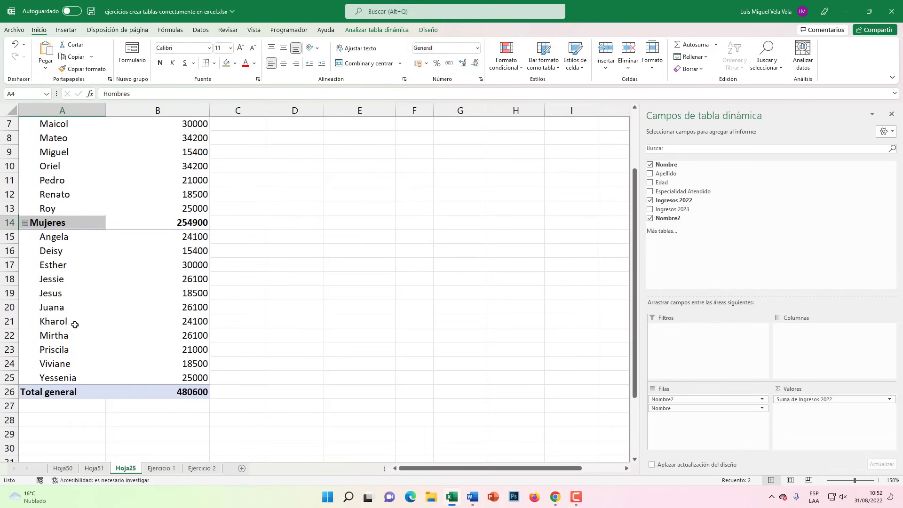
left_click(56, 295)
scroll(70, 367, "up", 2)
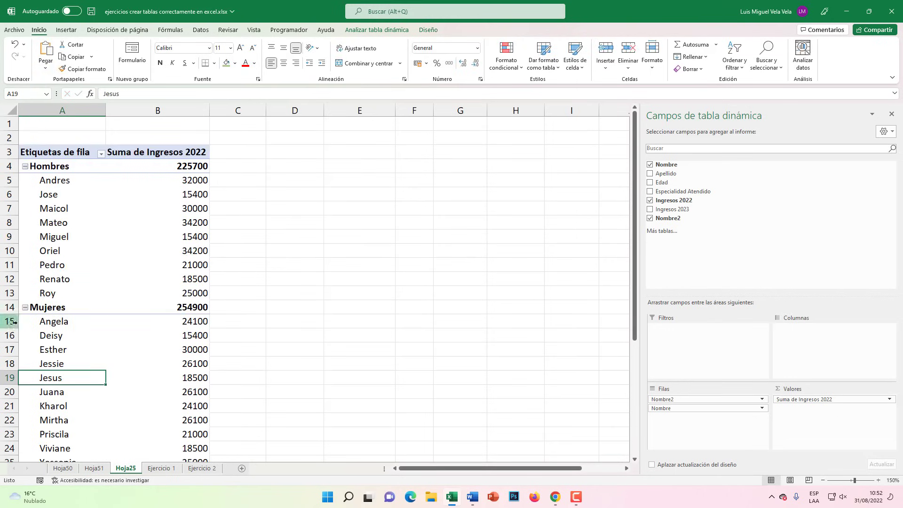
Step: Toggle the Hombres and Mujeres groups collapsed and expanded to test their buttons
left_click(25, 307)
left_click(25, 167)
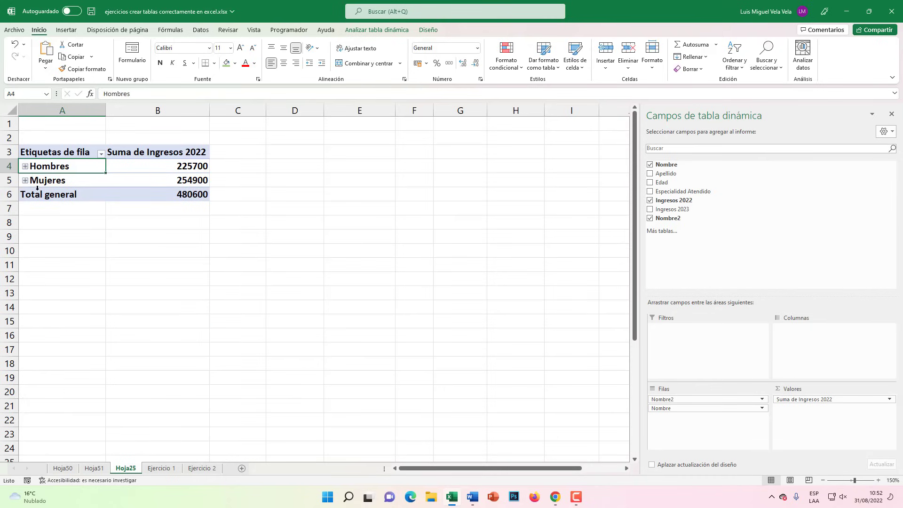
left_click(26, 166)
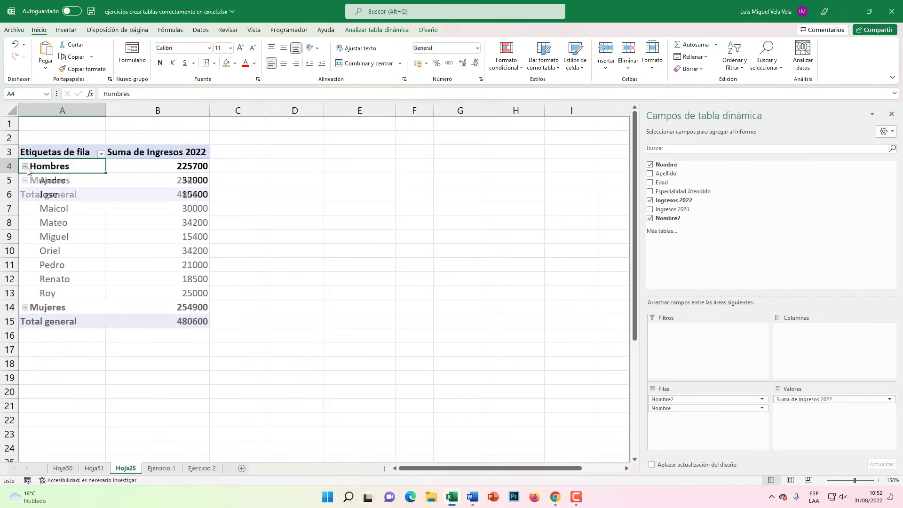
left_click(25, 307)
left_click(25, 308)
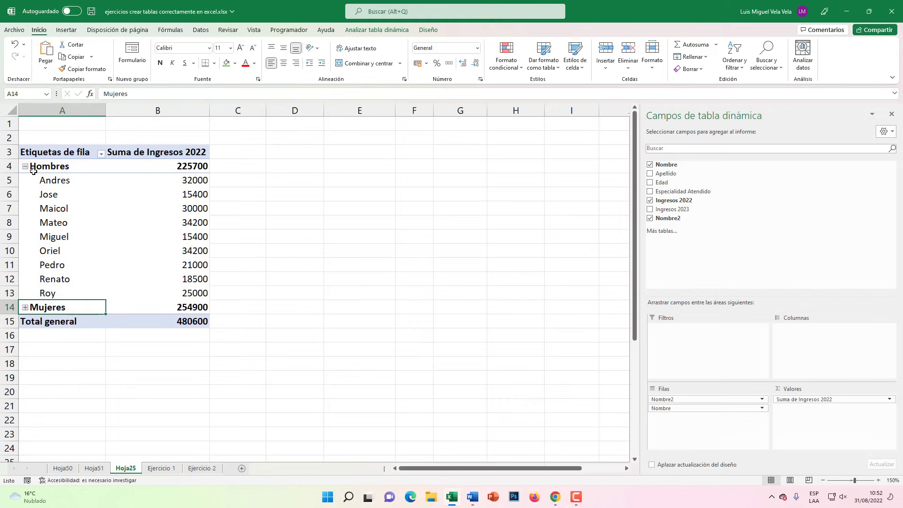
left_click(25, 166)
scroll(200, 256, "up", 4, "ctrl")
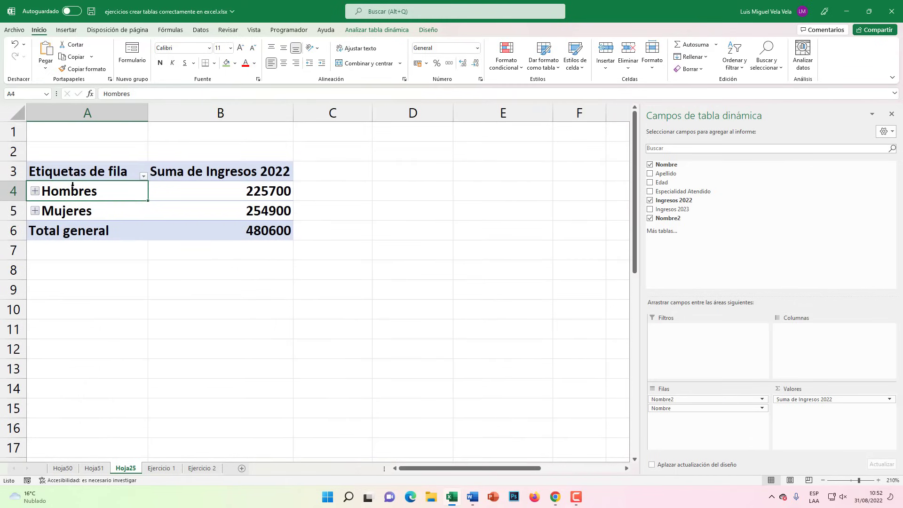
Step: Expand Hombres (Andres 32000 through Roy 25000) and Mujeres so every name is listed
left_click(35, 192)
left_click(234, 193)
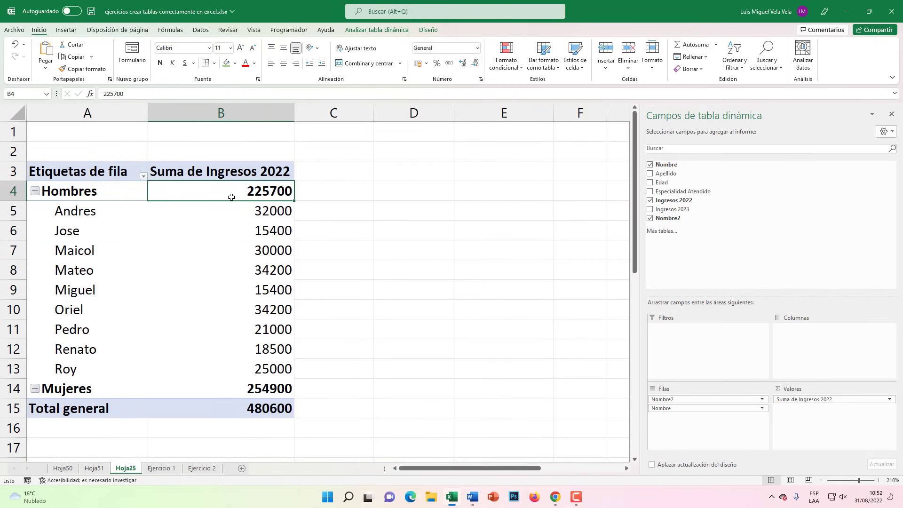
left_click(35, 192)
left_click(36, 211)
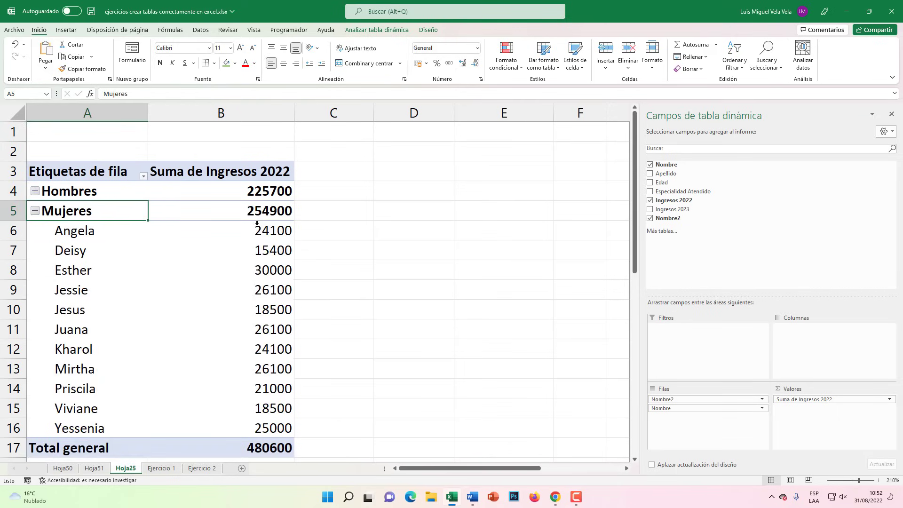
left_click(257, 222)
left_click(227, 288)
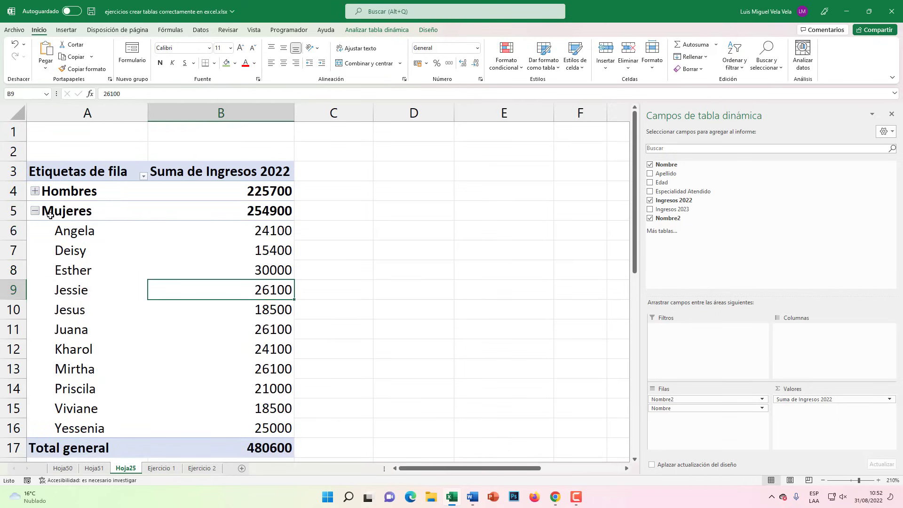
left_click(36, 211)
left_click(35, 191)
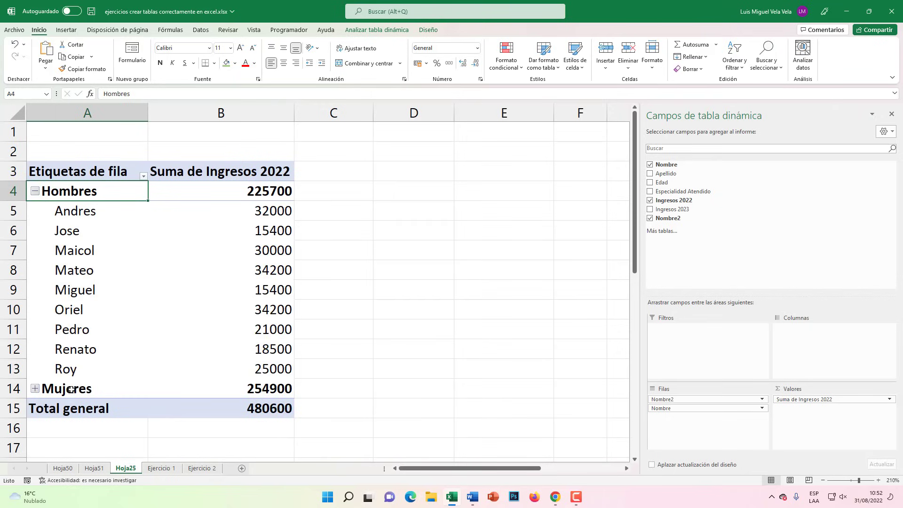
left_click(35, 388)
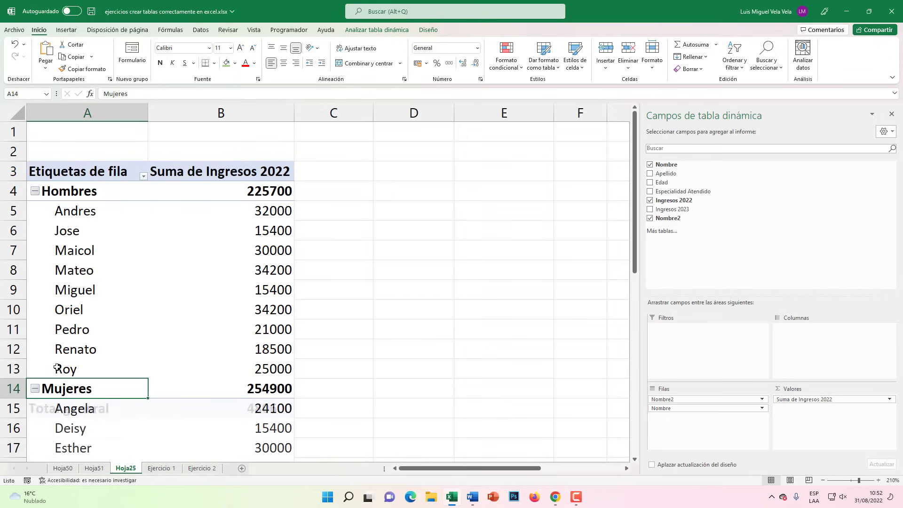
Step: Ungroup Hombres back into its individual names with Desagrupar
right_click(73, 190)
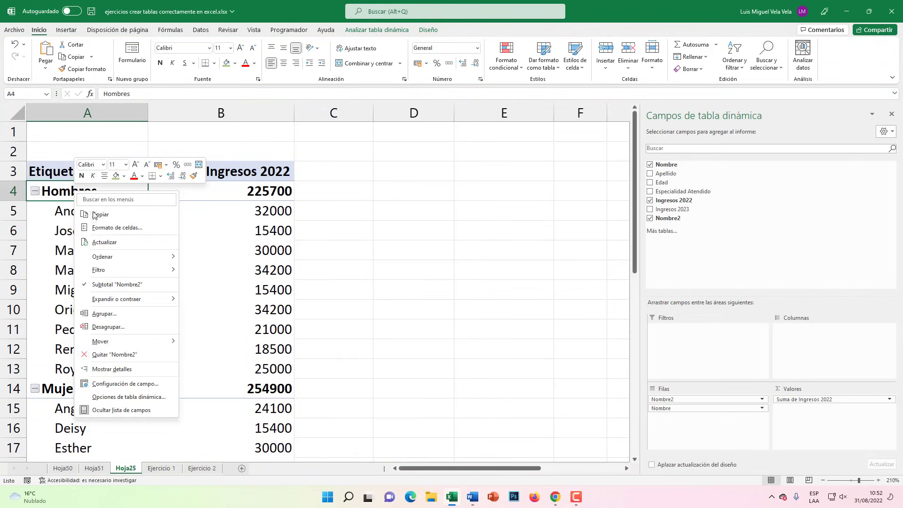
left_click(120, 326)
scroll(114, 360, "down", 3)
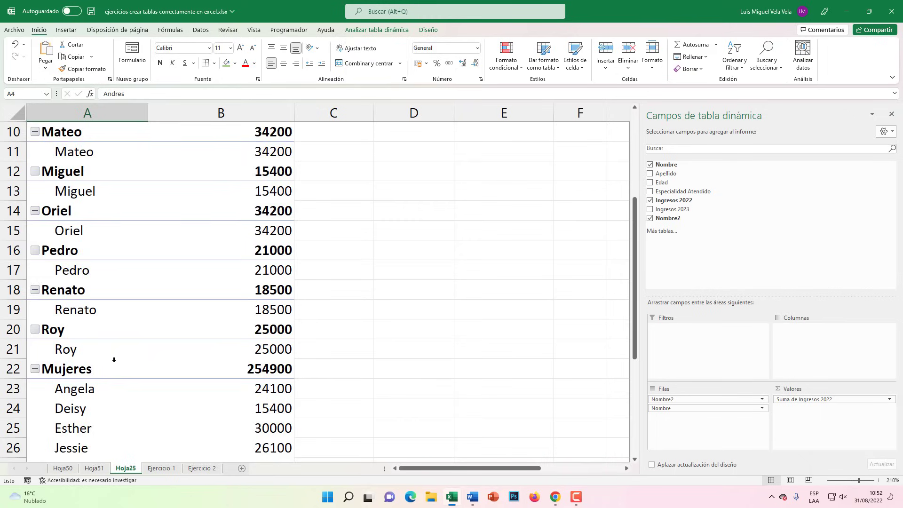
scroll(113, 360, "down", 3)
Step: Ungroup Mujeres as well, leaving a flat Nombre list with 2022 income
left_click(68, 191)
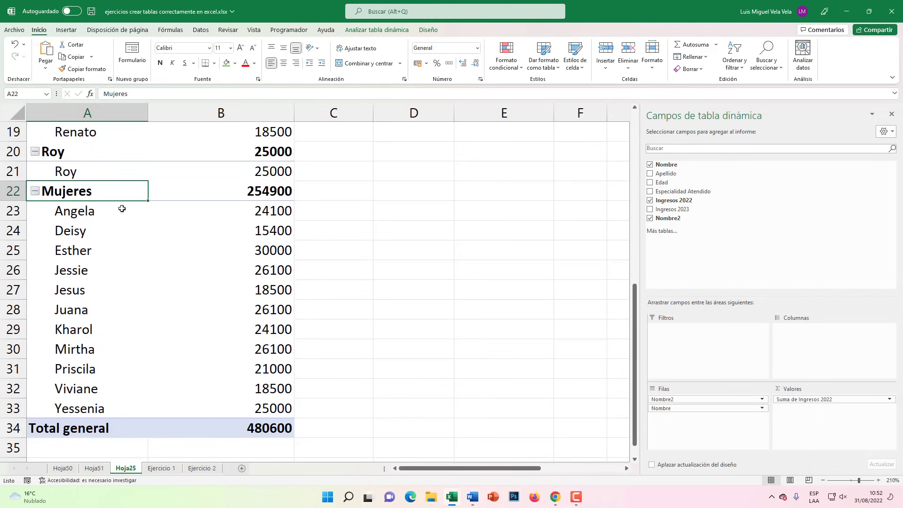
right_click(80, 193)
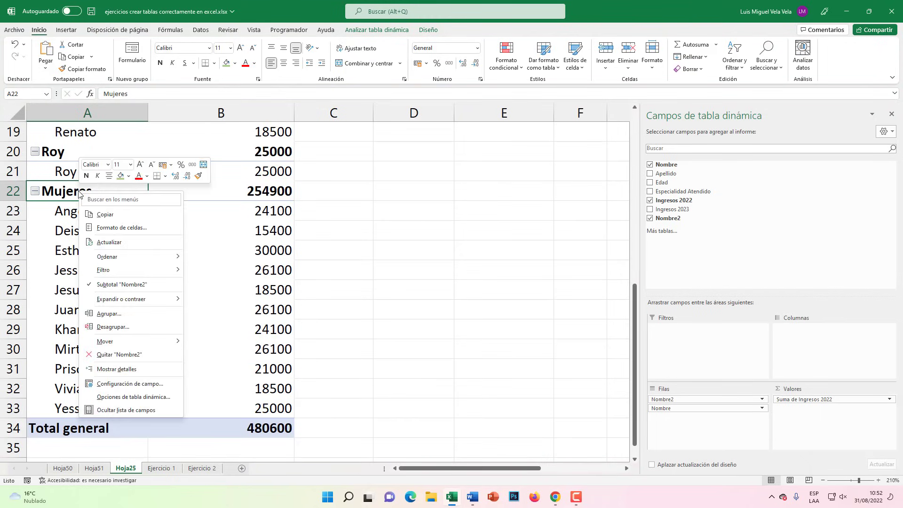
left_click(112, 326)
scroll(195, 365, "up", 2)
scroll(195, 364, "down", 3)
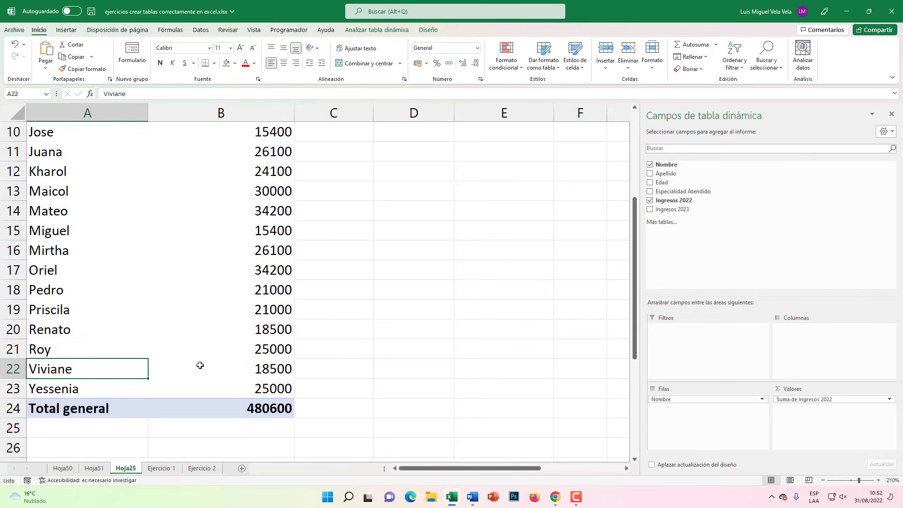
scroll(194, 357, "up", 3)
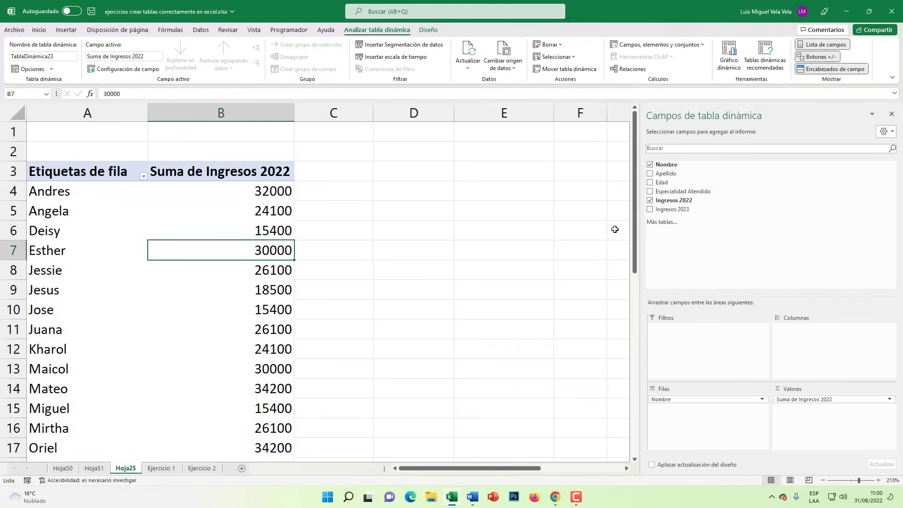
mouse_move(671, 209)
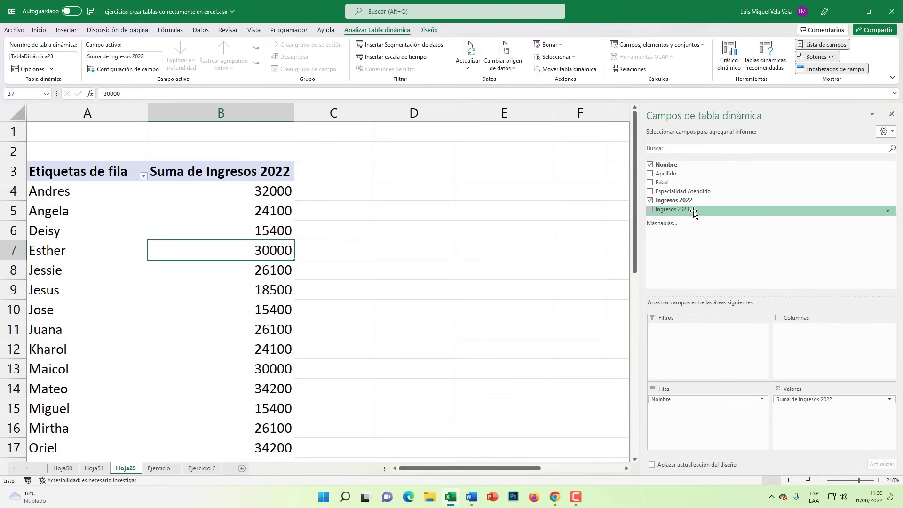
Step: Add Ingresos 2023 to Valores and compare it with 2022 (Andres 33000 in 2023)
left_click_drag(694, 212, 806, 412)
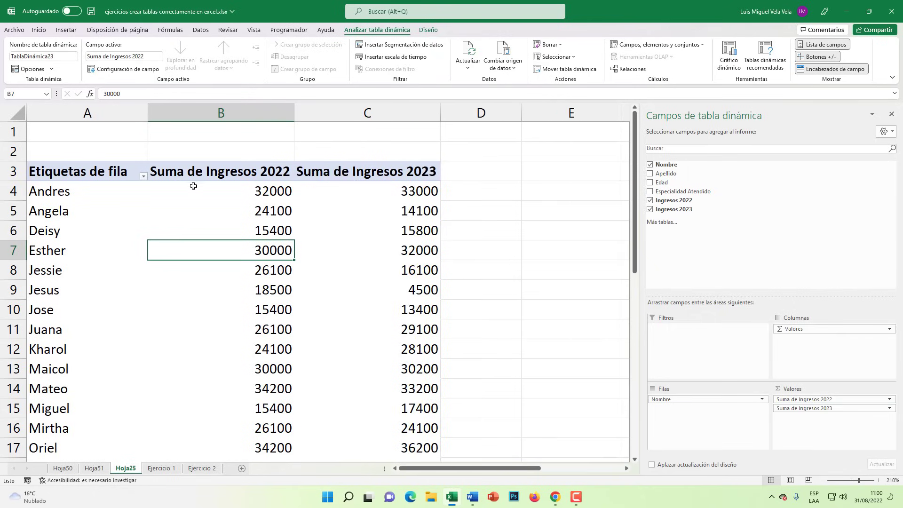
left_click(214, 204)
left_click(219, 194)
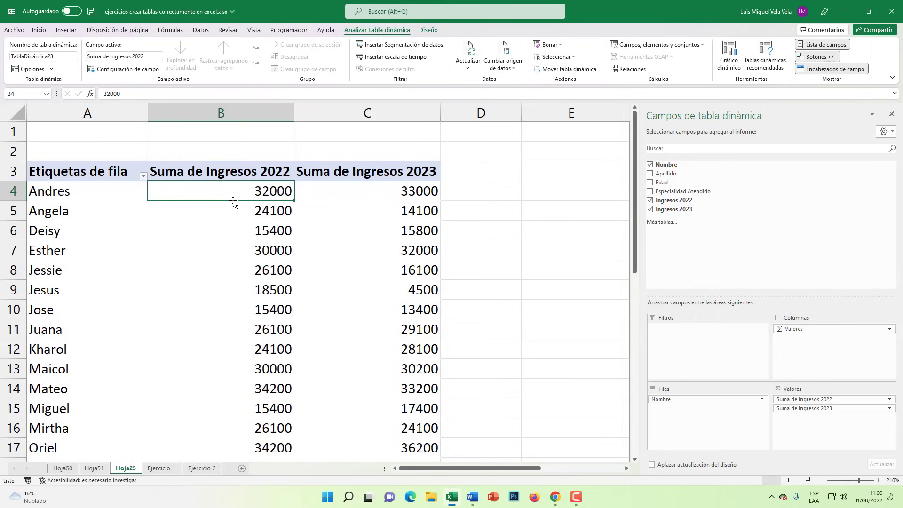
left_click(366, 199)
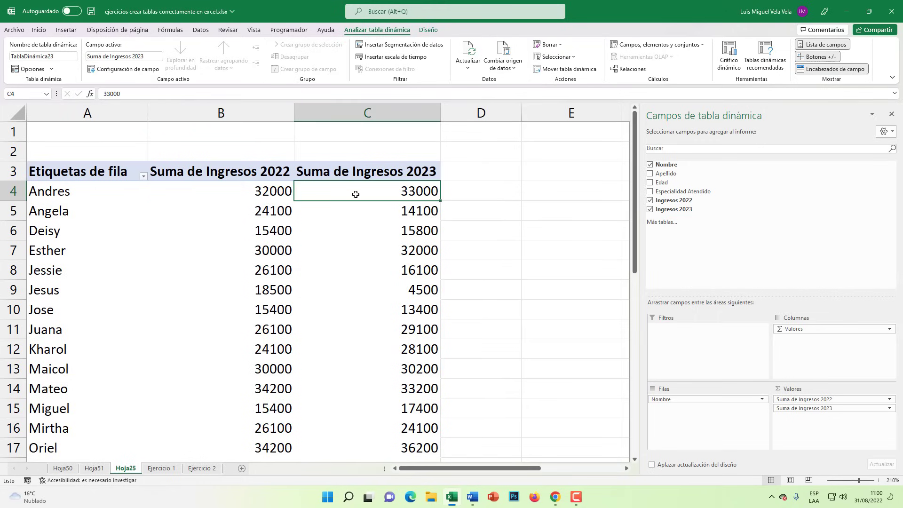
left_click(272, 191)
left_click(337, 187)
left_click(270, 188)
left_click(365, 194)
left_click(282, 190)
left_click(329, 200)
left_click(272, 190)
left_click(334, 197)
Step: Open the Campo calculado dialog from Campos, elementos y conjuntos
left_click(272, 190)
left_click(358, 195)
key("super+plus")
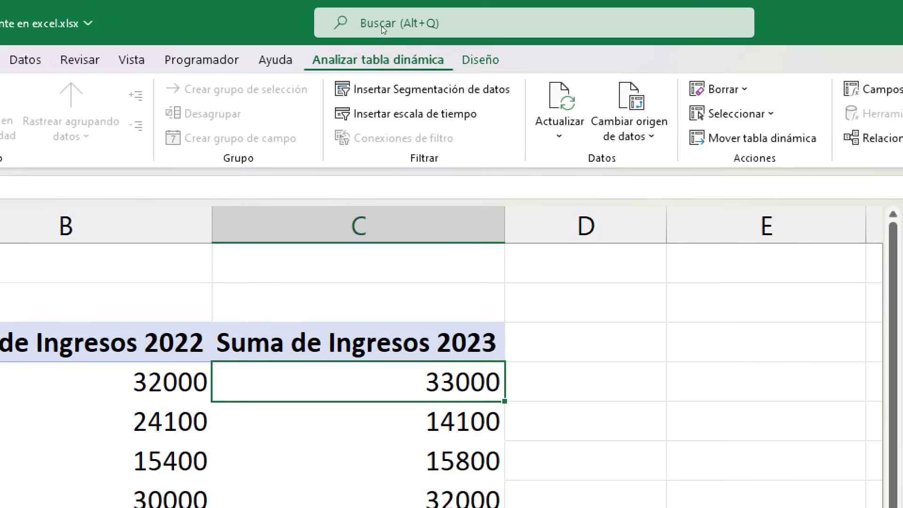
key("super+Escape")
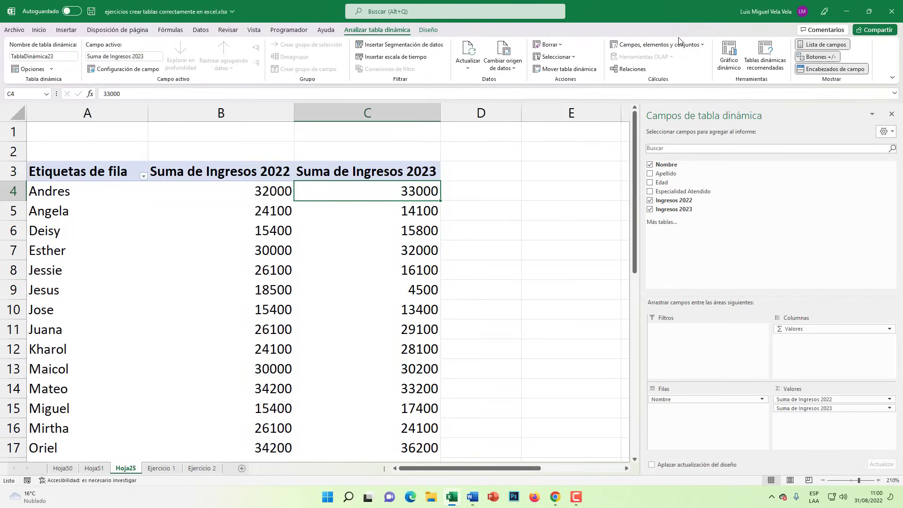
key("super+plus")
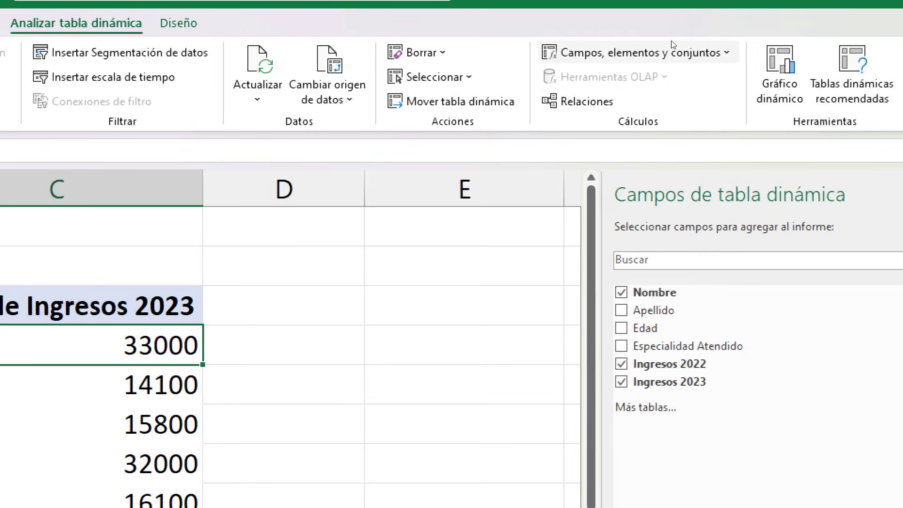
left_click(691, 47)
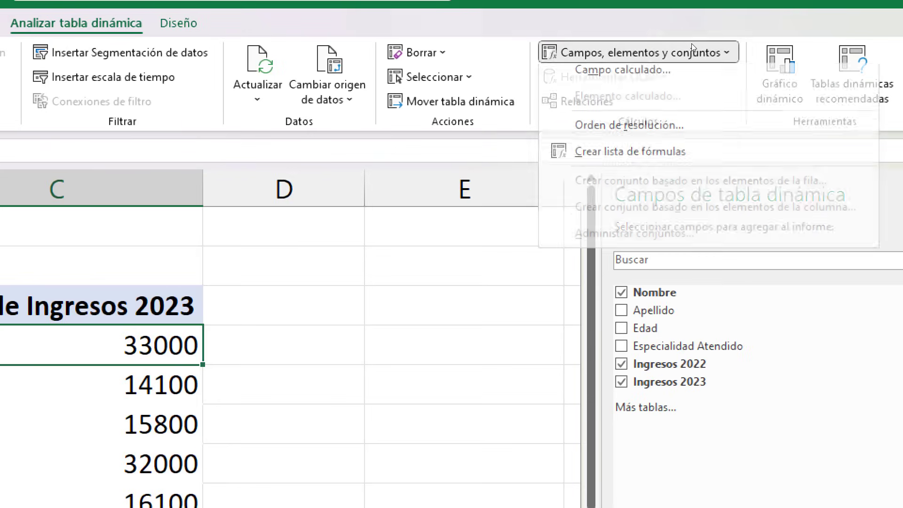
key("super+Escape")
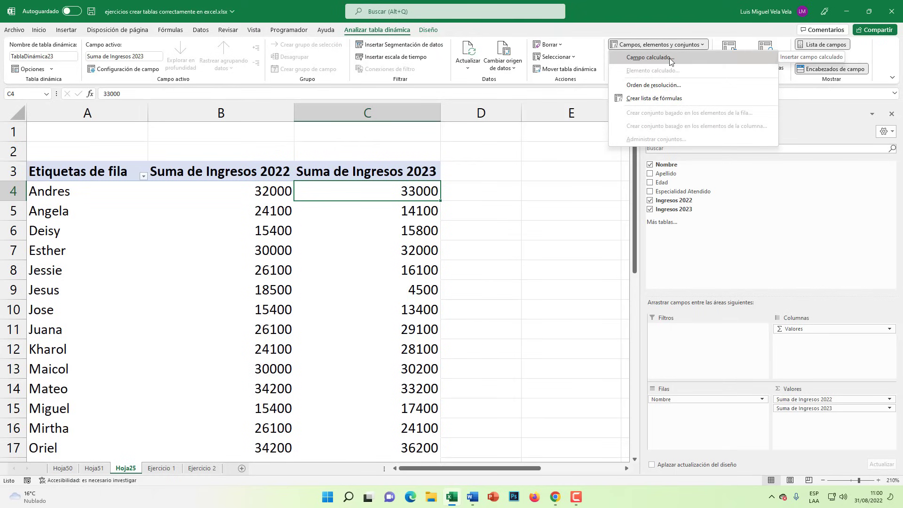
left_click(671, 62)
mouse_move(452, 141)
left_mouse_down()
mouse_move(369, 144)
mouse_move(365, 201)
left_mouse_up()
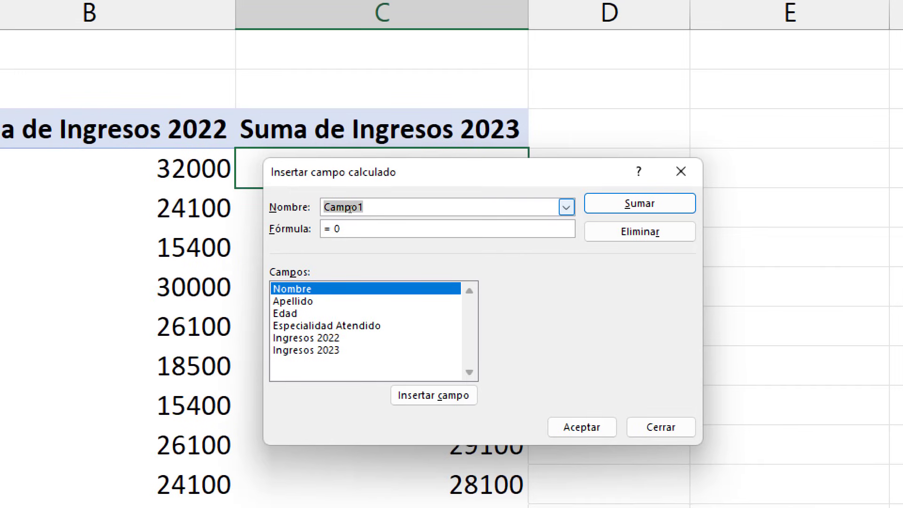
Step: Name the field Diferencia with formula ='Ingresos 2022'-'Ingresos 2023'
type("Dife")
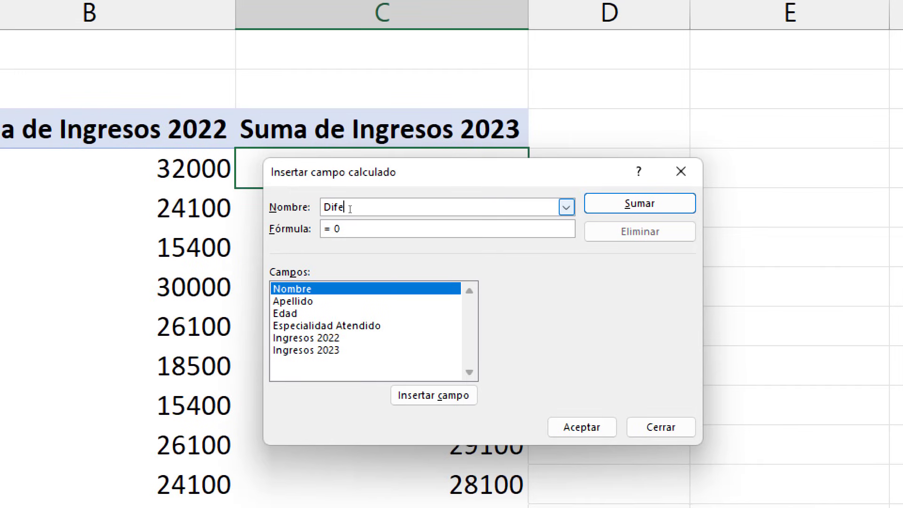
type("rencia")
left_click_drag(352, 223, 318, 223)
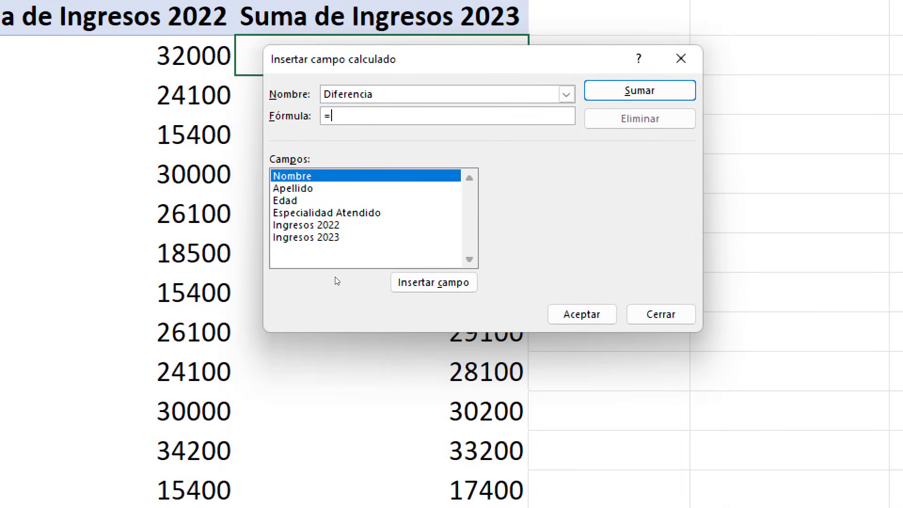
double_click(379, 225)
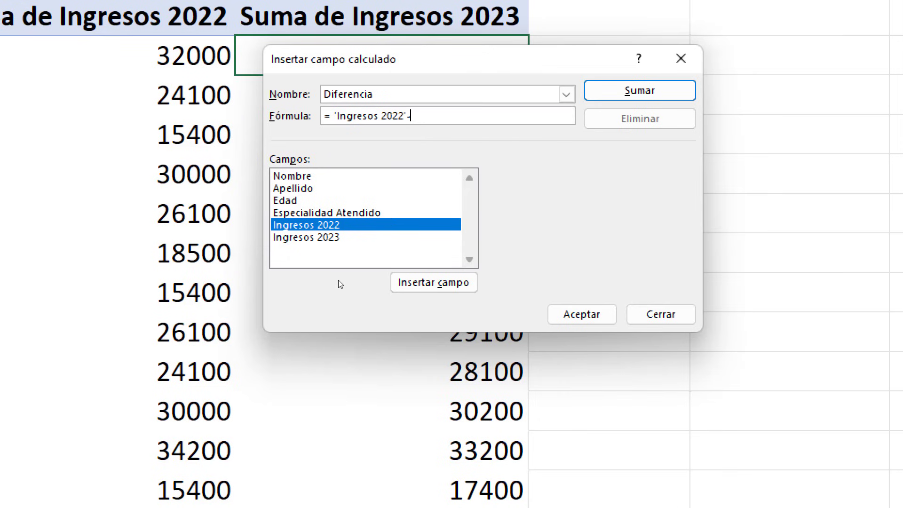
double_click(455, 237)
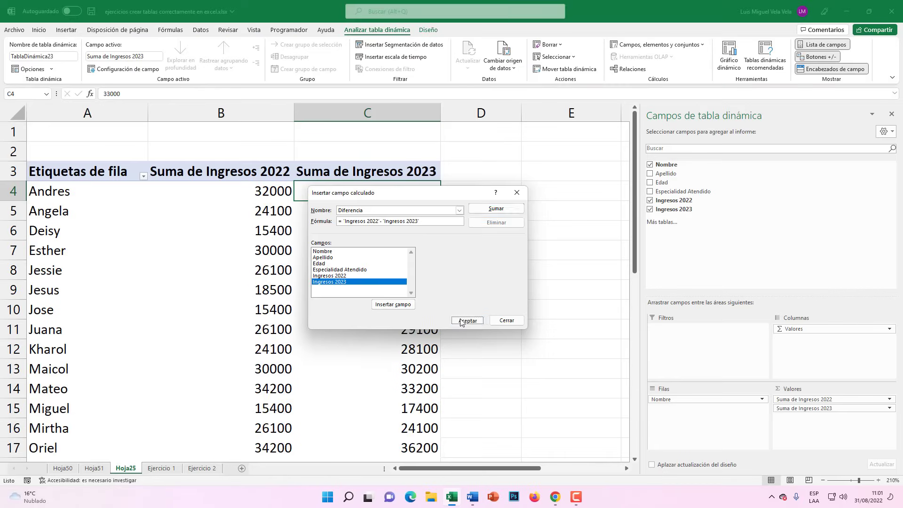
left_click(464, 319)
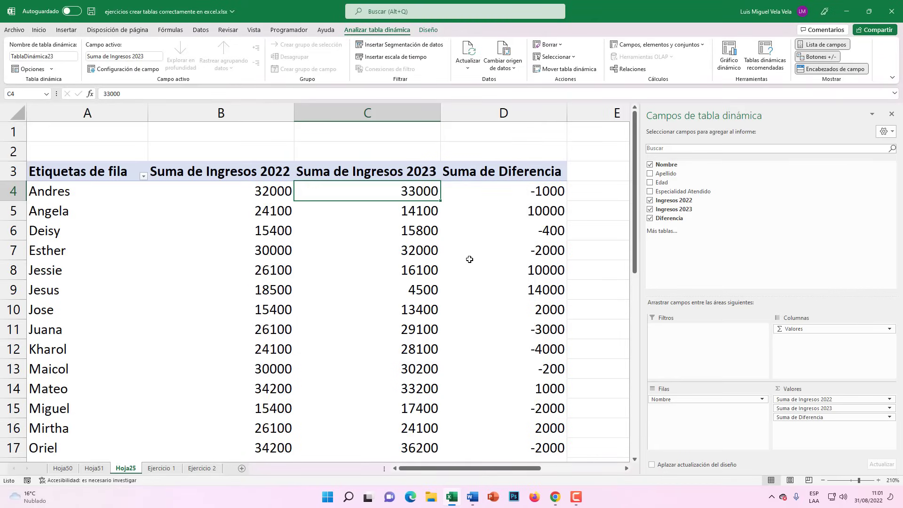
left_click_drag(500, 195, 518, 477)
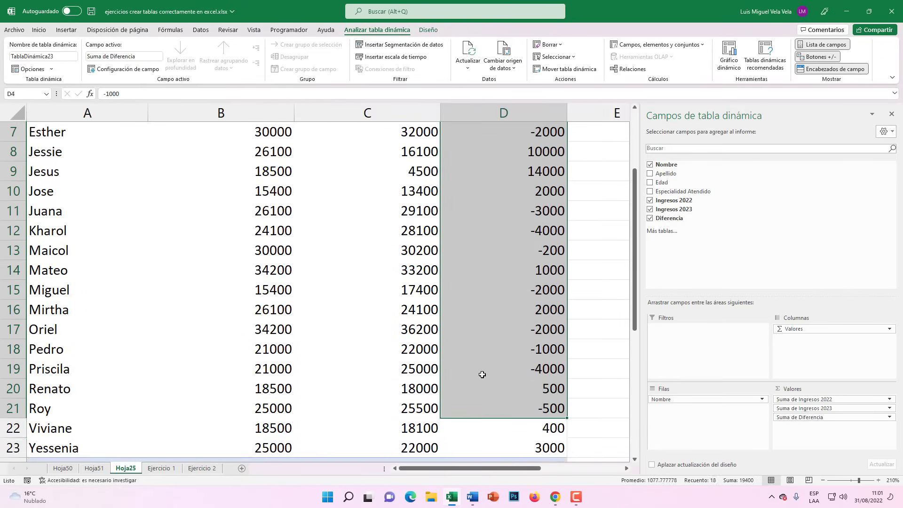
scroll(489, 348, "up", 2)
left_click(507, 289)
left_click(517, 195)
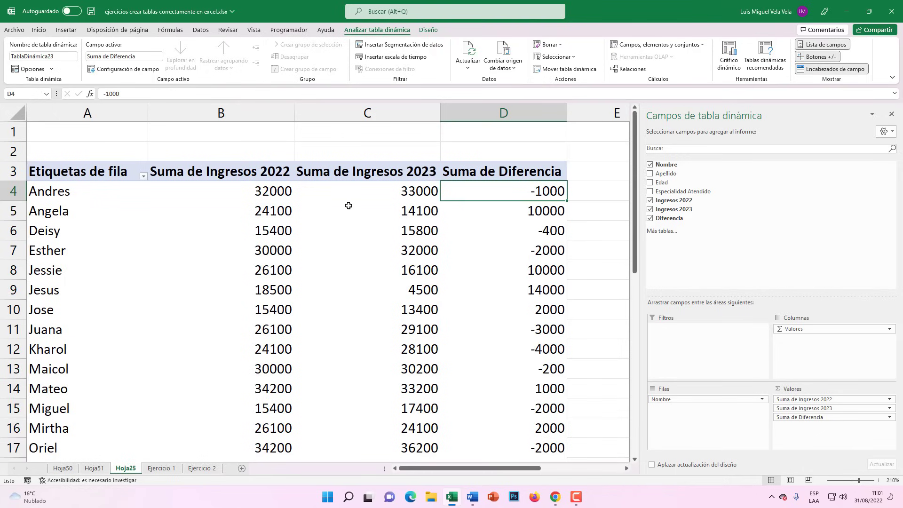
left_click(266, 193)
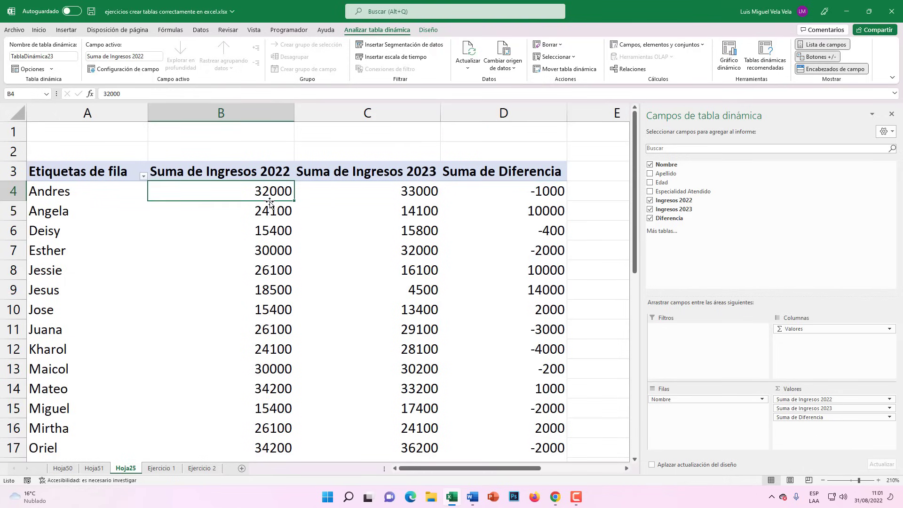
left_click(371, 191)
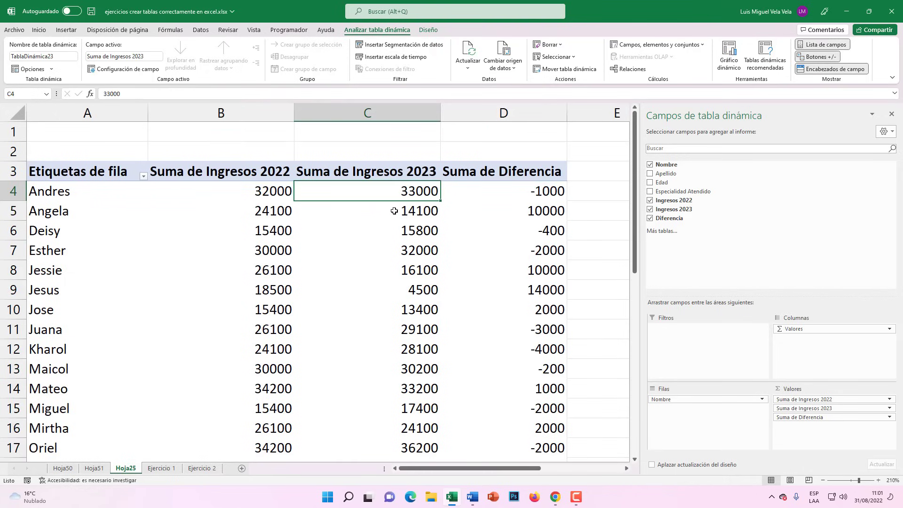
left_click(824, 480)
left_click(823, 480)
left_click(823, 480)
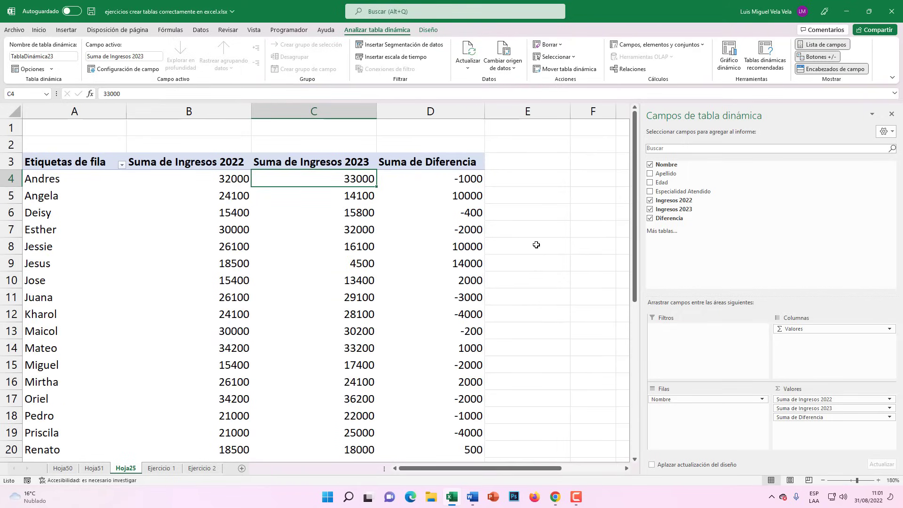
left_click(421, 194)
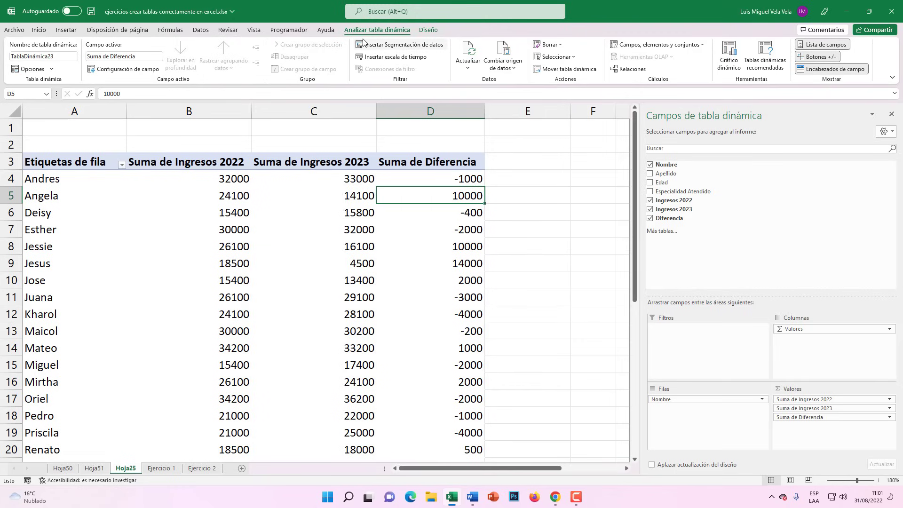
key("super+plus")
key("super+Escape")
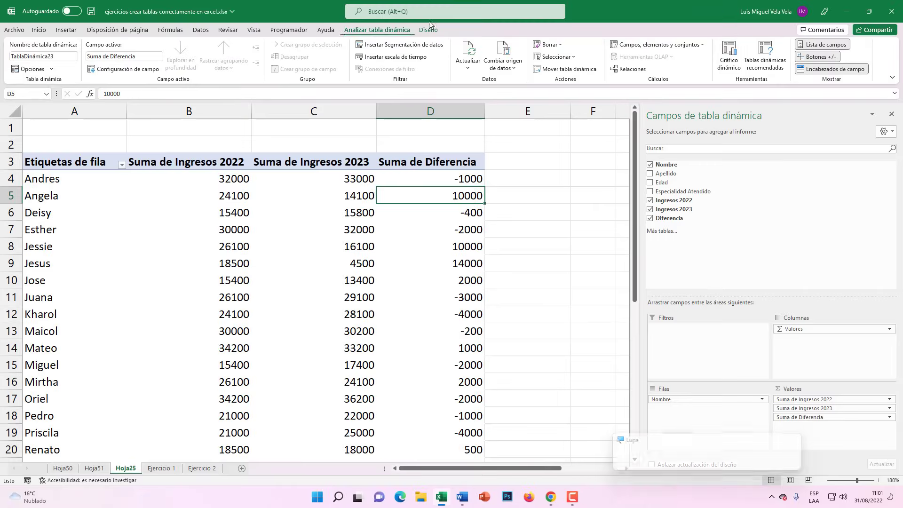
Step: Reopen Campo calculado, load Diferencia to check its 'Ingresos 2022'-'Ingresos 2023' formula, and close
left_click(659, 44)
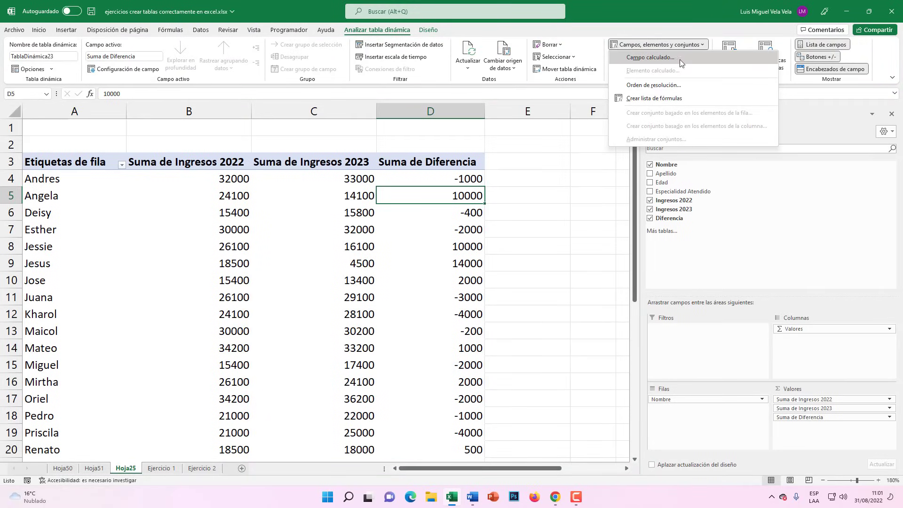
left_click(670, 58)
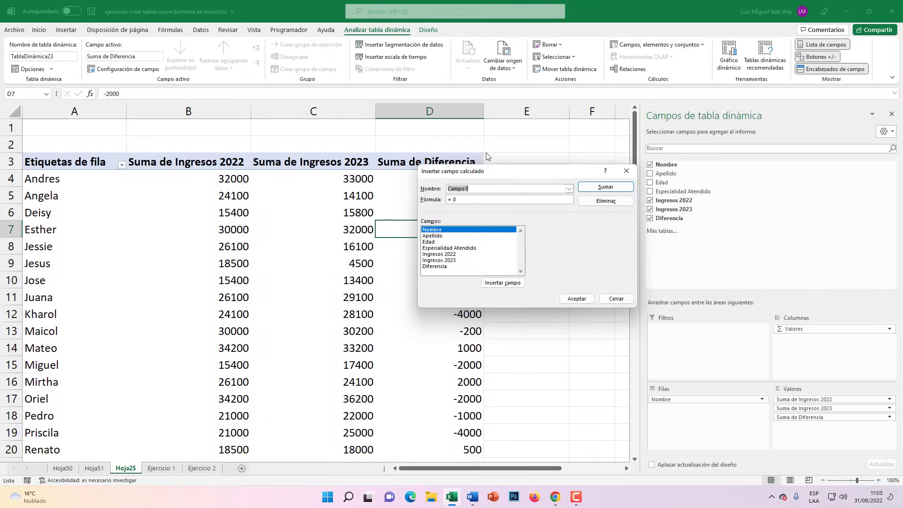
left_click_drag(495, 176, 445, 143)
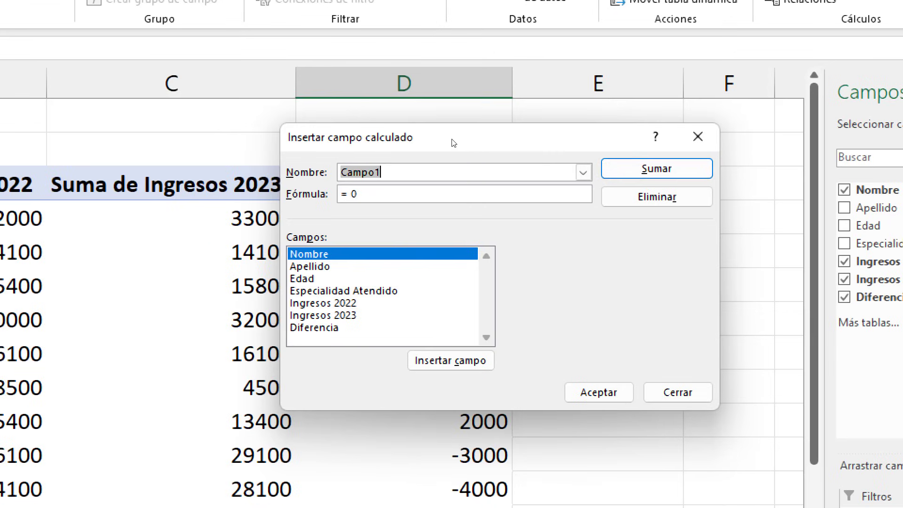
left_click(518, 156)
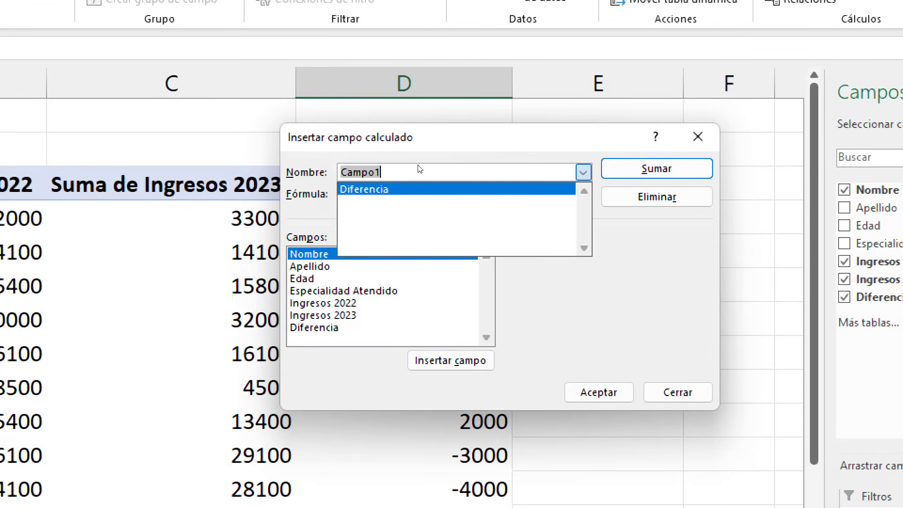
key("Return")
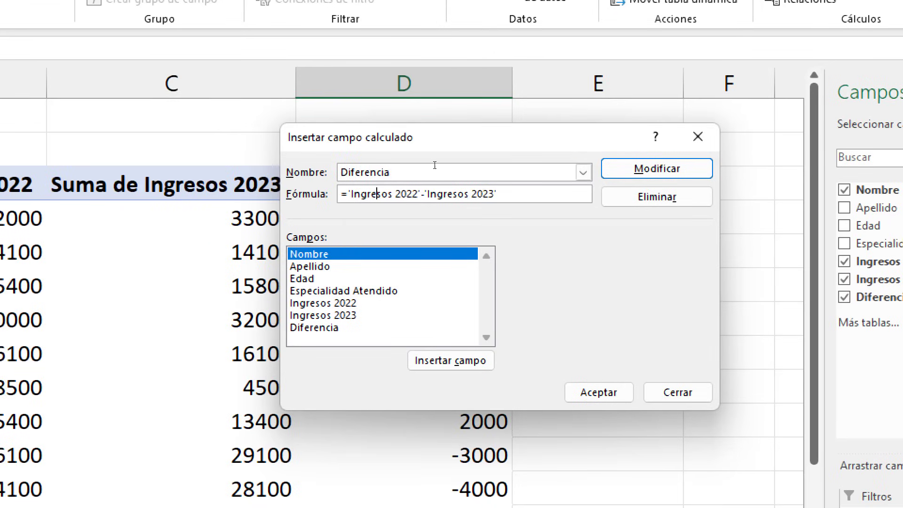
key("Right")
key("Right")
key("Right")
key("shift+Home")
key("Right")
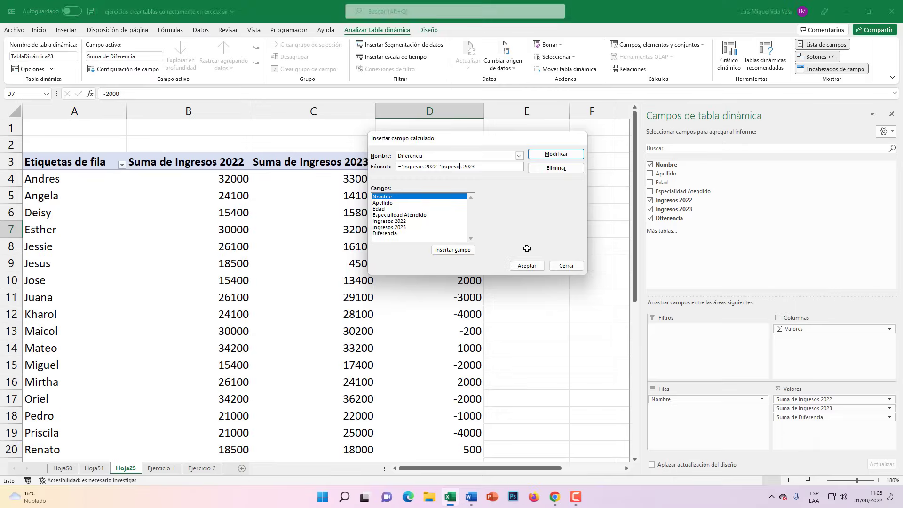
left_click(523, 262)
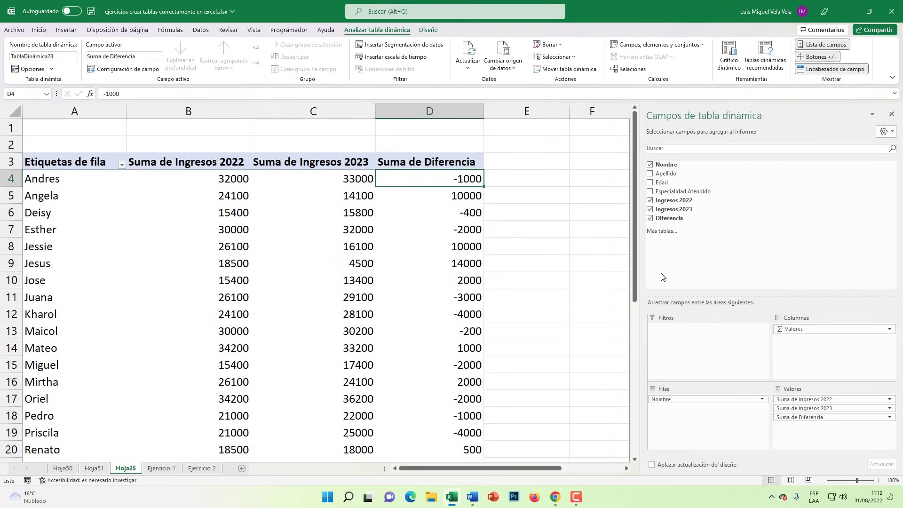
Step: Check the Diferencia values against income, e.g. Kharol at -4000 and Andres
left_click(425, 202)
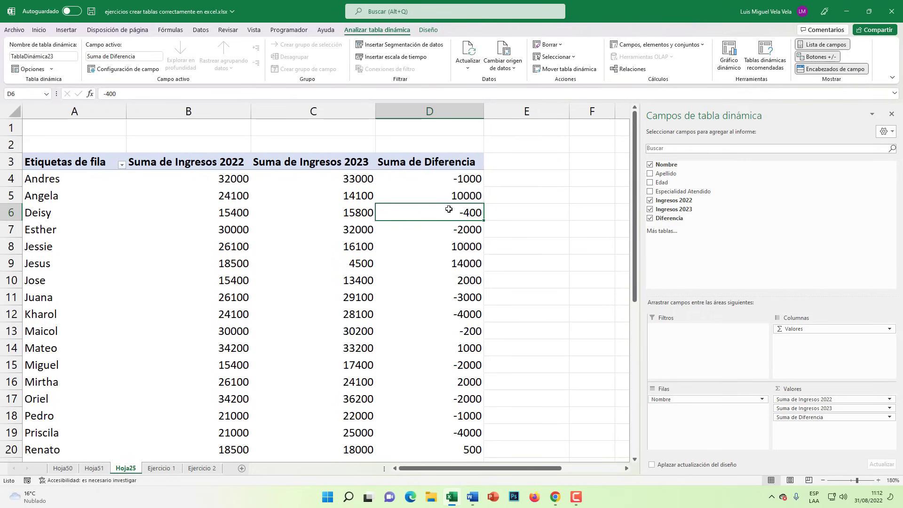
left_click(456, 179)
left_click(459, 277)
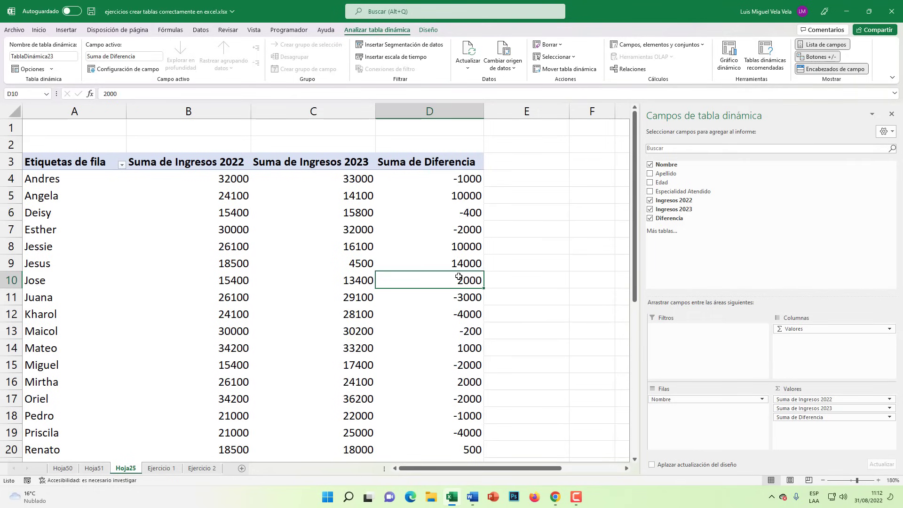
left_click(453, 312)
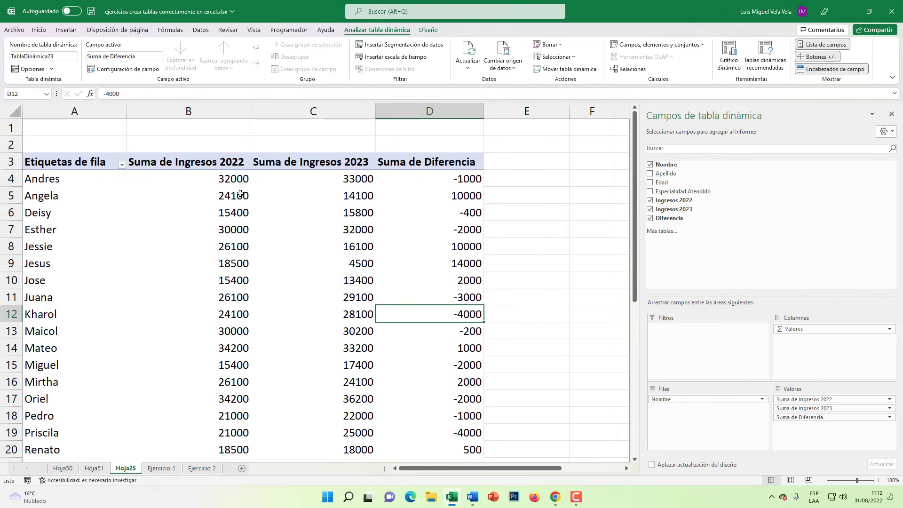
left_click(234, 181)
left_click(317, 178)
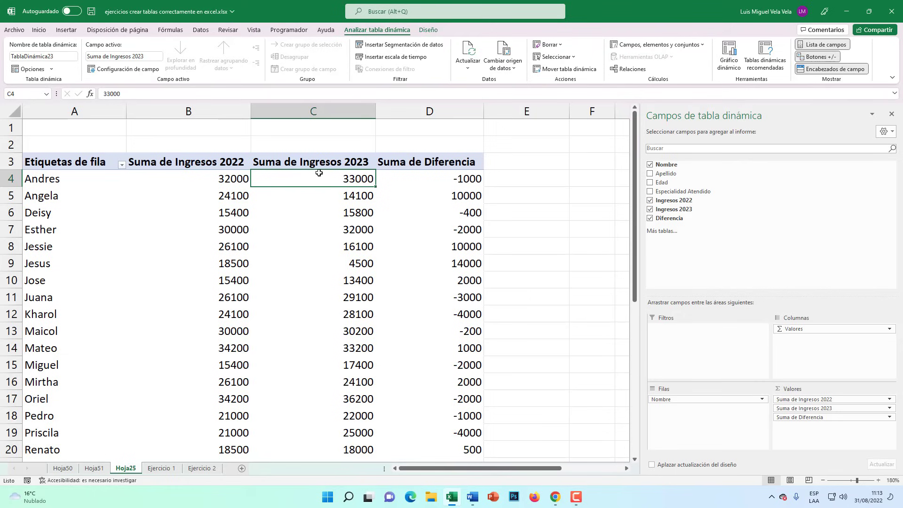
left_click(422, 177)
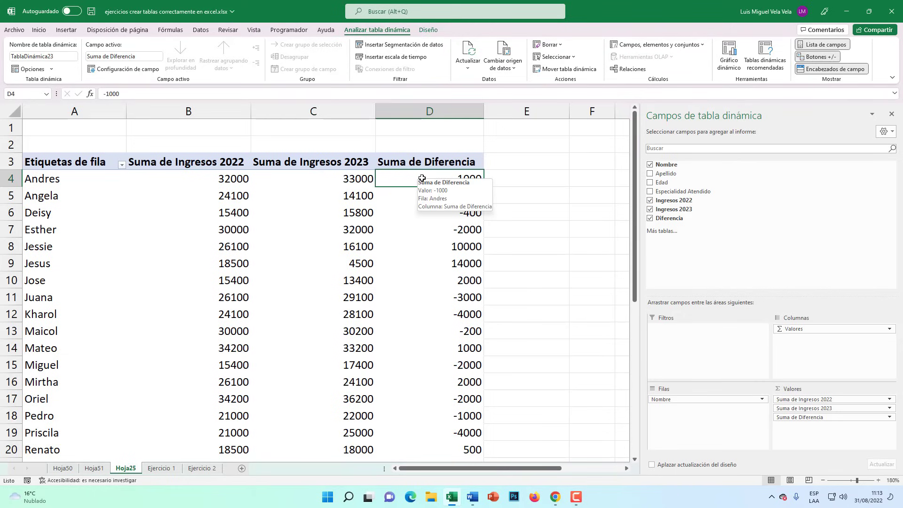
Step: Bring up the context menu on the Suma de Diferencia values
right_click(403, 183)
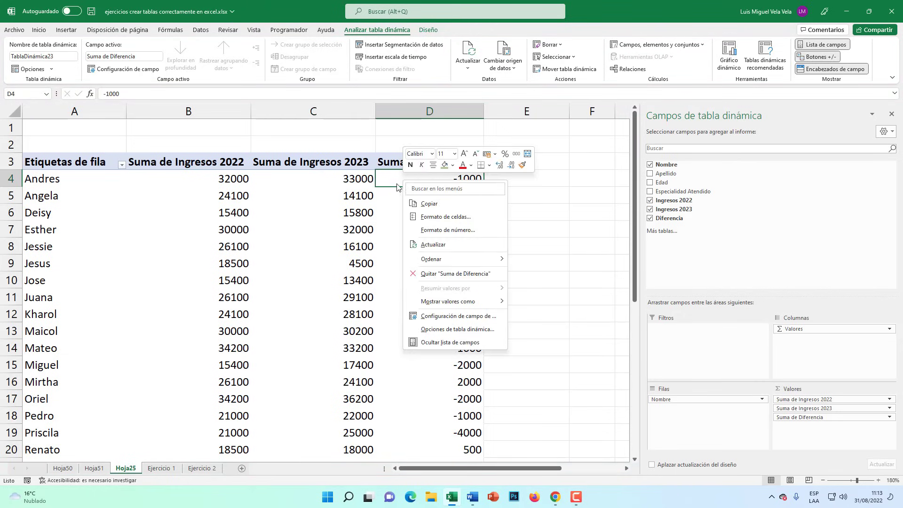
left_click(413, 262)
left_click(422, 113)
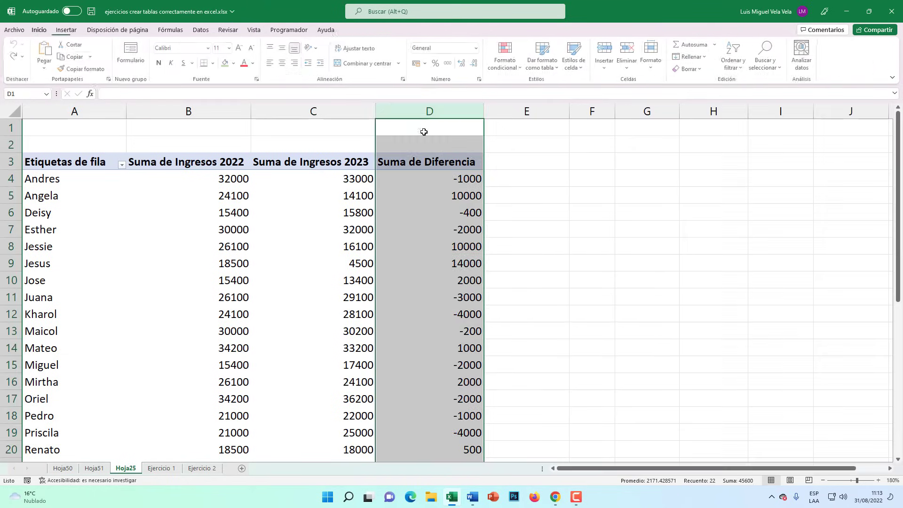
left_click(424, 195)
left_click(411, 178)
right_click(413, 182)
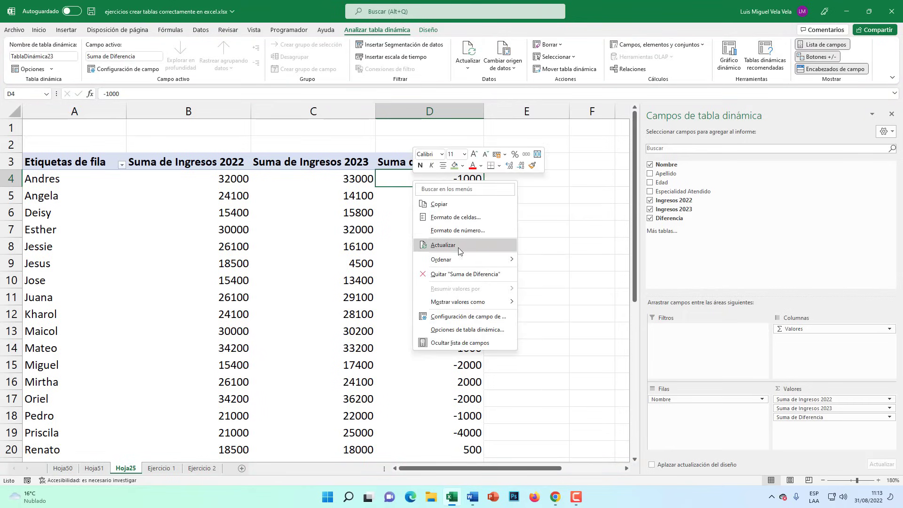
Step: In Formato de celdas, choose Personalizada and replace General with [color1]
left_click(471, 230)
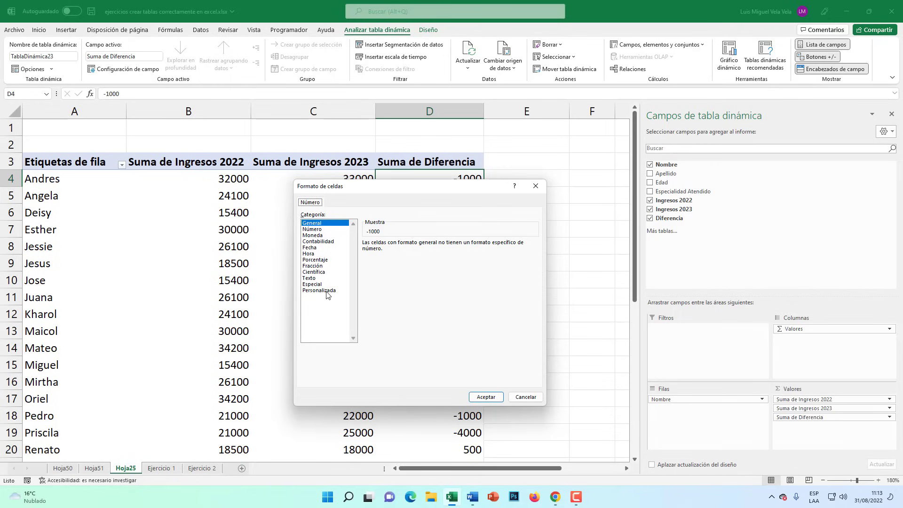
left_click(328, 290)
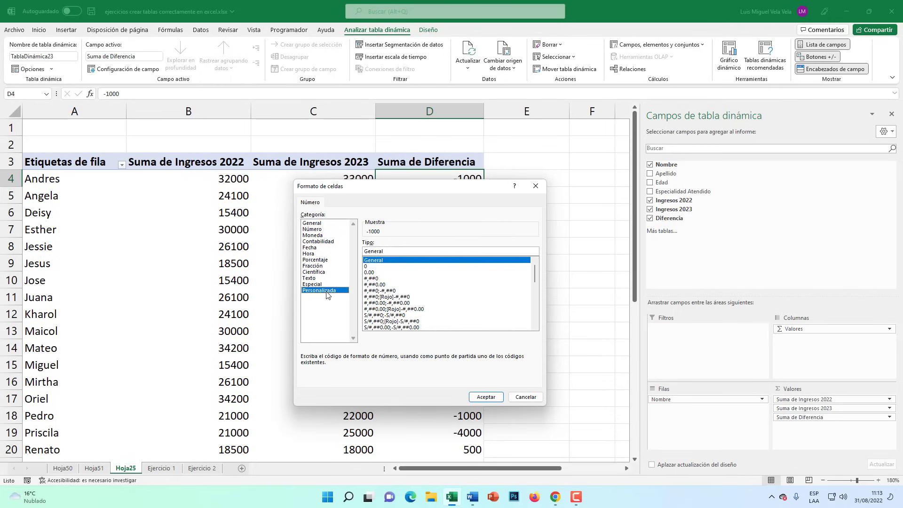
double_click(383, 251)
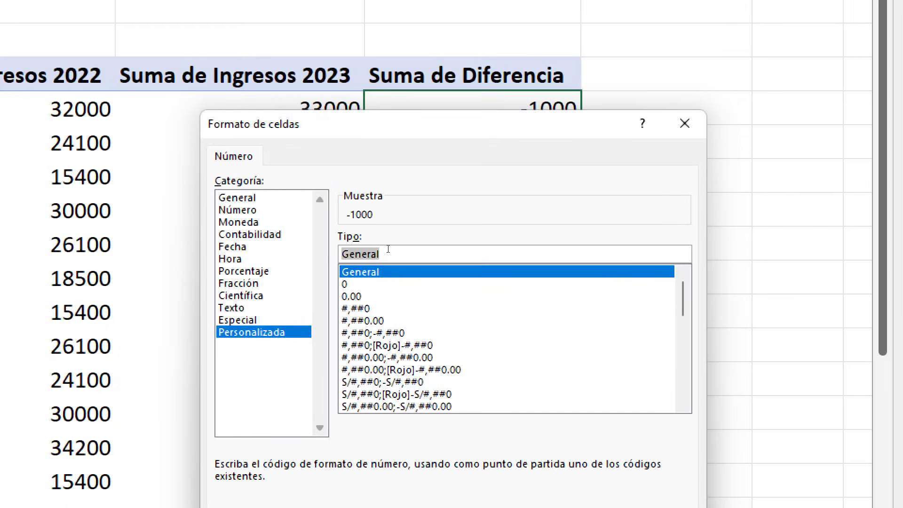
key("BackSpace")
type("[")
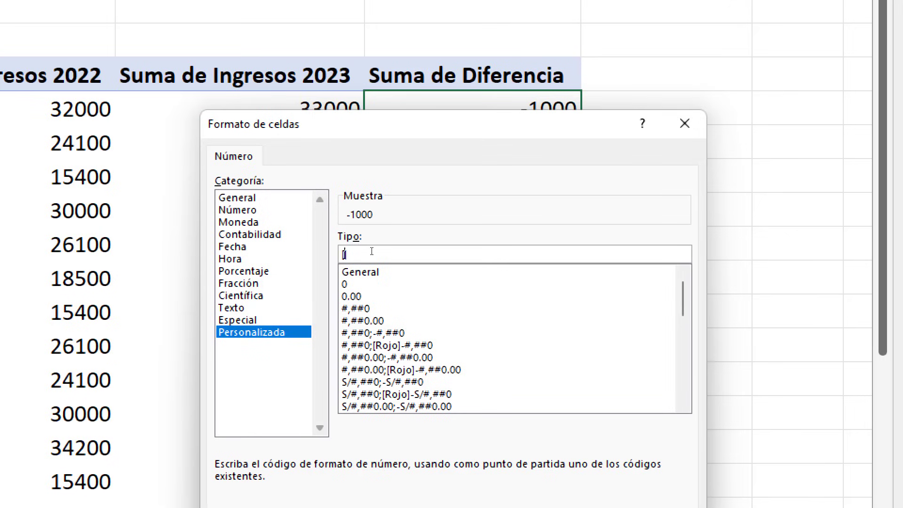
type("color")
key("BackSpace")
type("1")
Step: Insert the up-arrow emoji into the format code, followed by ;[color3]
key("super+period")
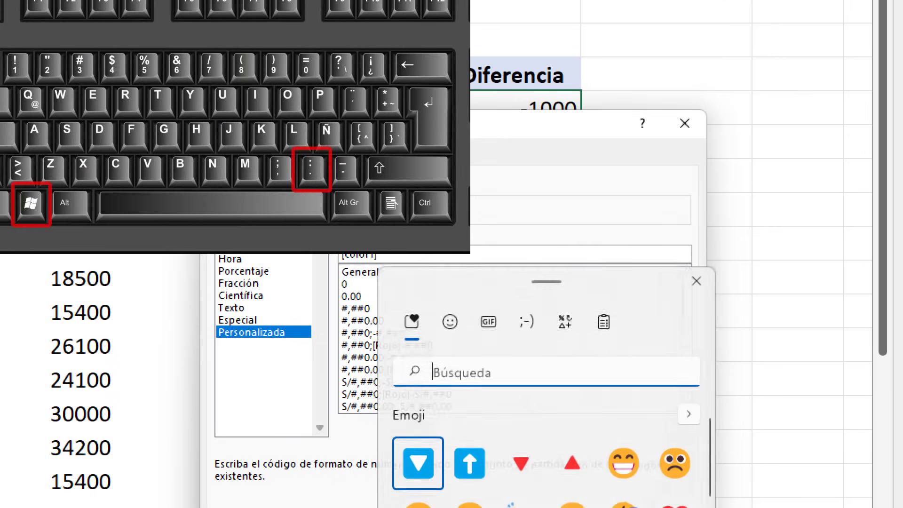
left_click_drag(449, 272, 543, 102)
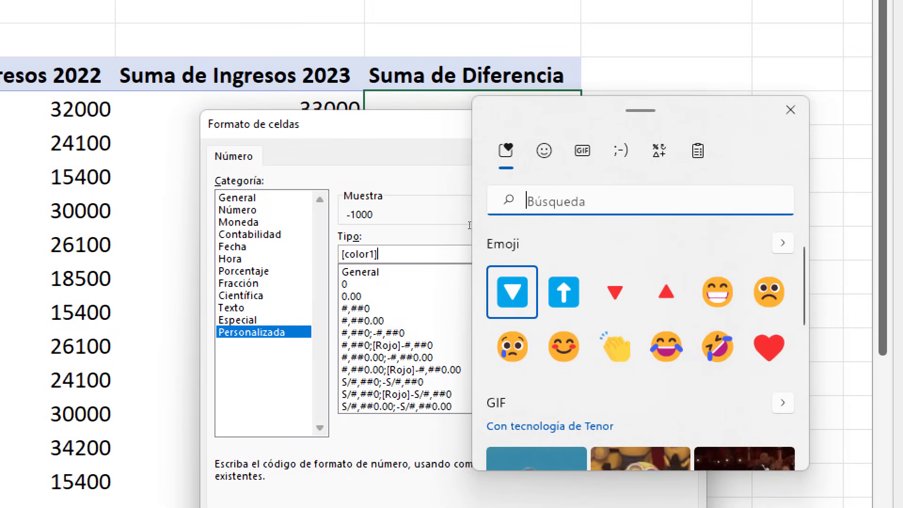
type("arriba")
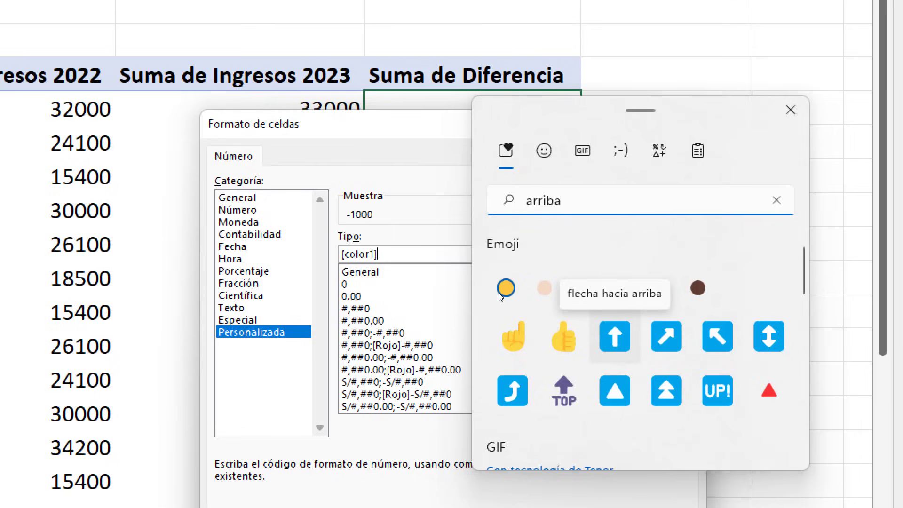
key("Return")
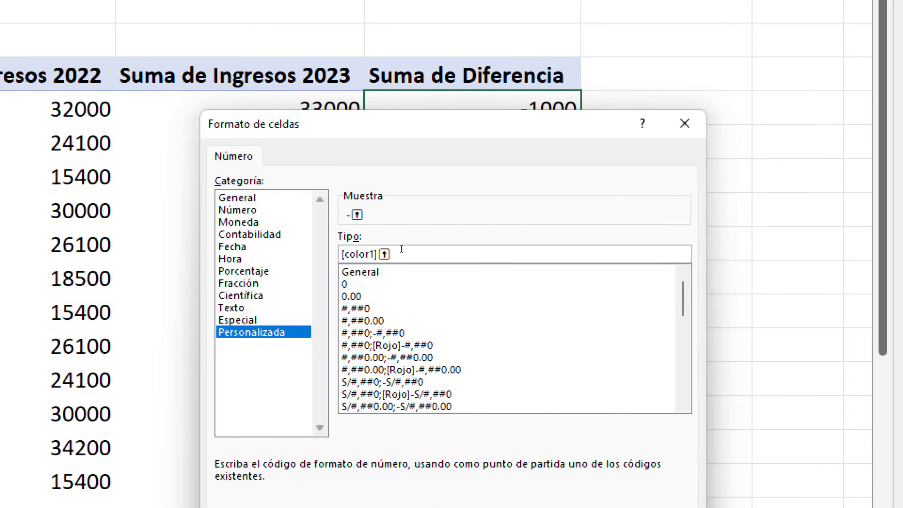
type(";[")
type("color")
type("3")
Step: Add the ▼ down-arrow symbol and apply the custom format to the Diferencia values
key("super+period")
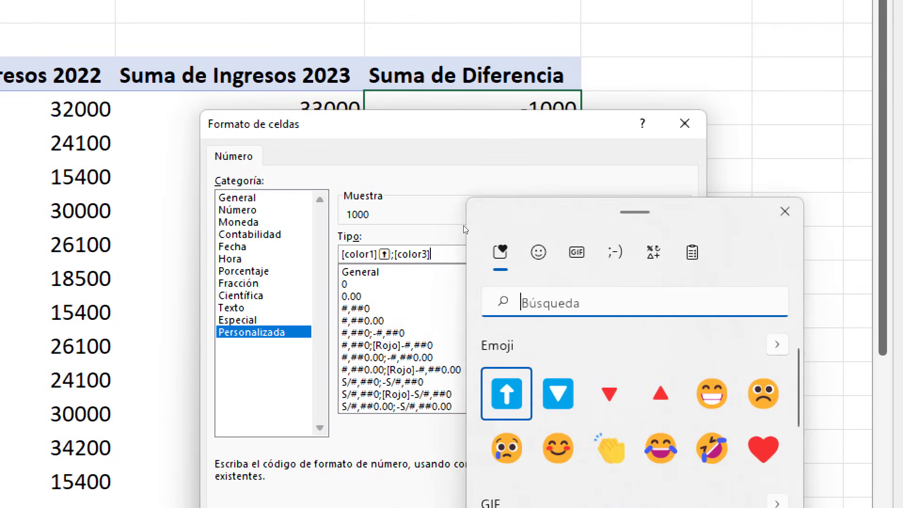
type("abnajo")
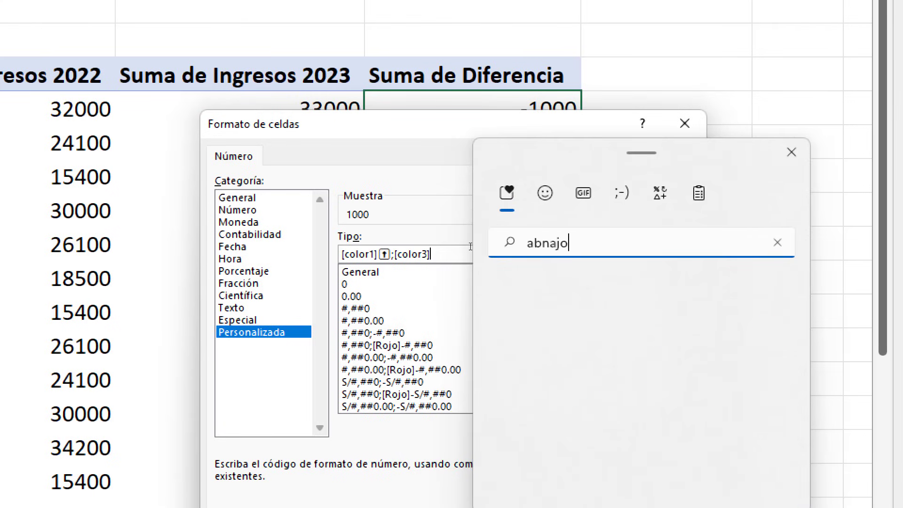
key("BackSpace")
key("BackSpace")
key("BackSpace")
type("ajo")
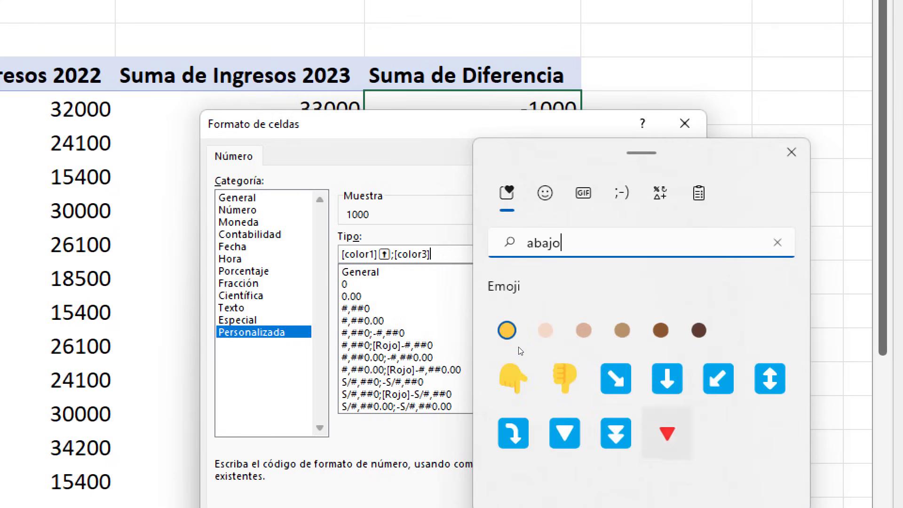
key("Left")
key("Left")
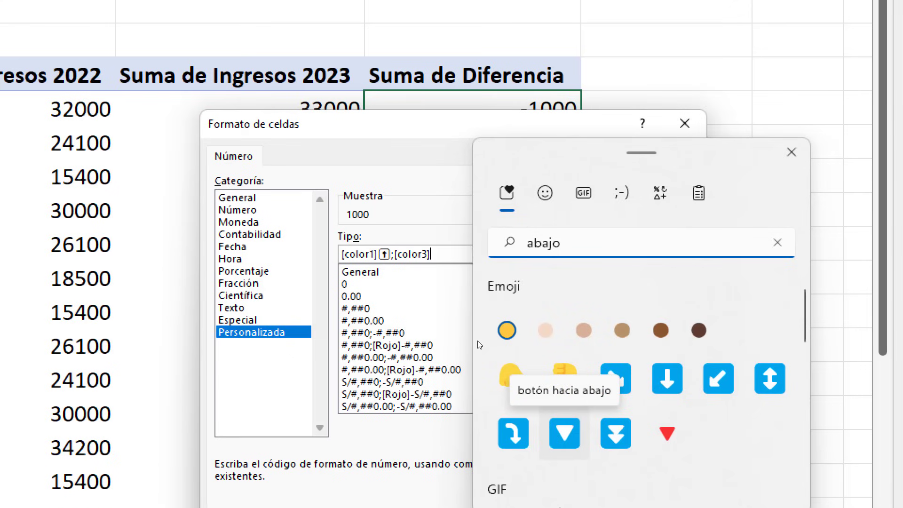
key("Return")
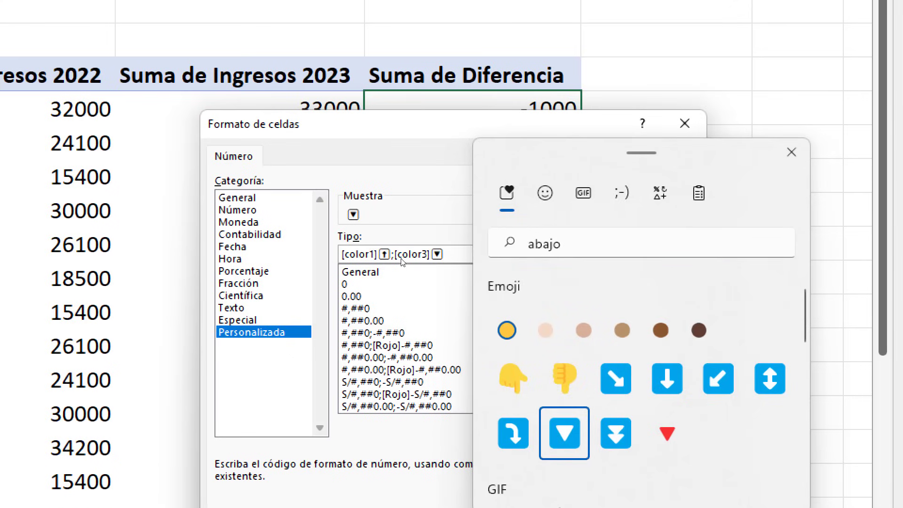
key("Escape")
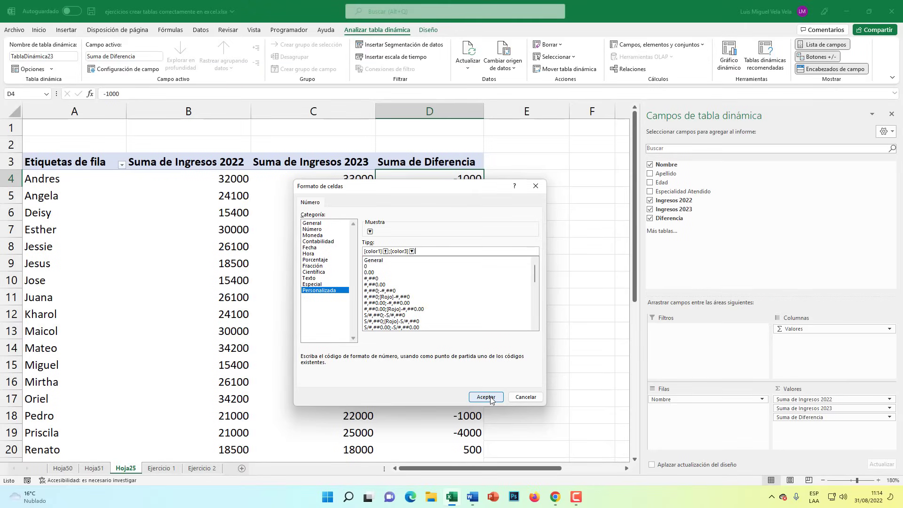
left_click(486, 397)
Step: Centre the arrows in the Diferencia column D
left_click(450, 317)
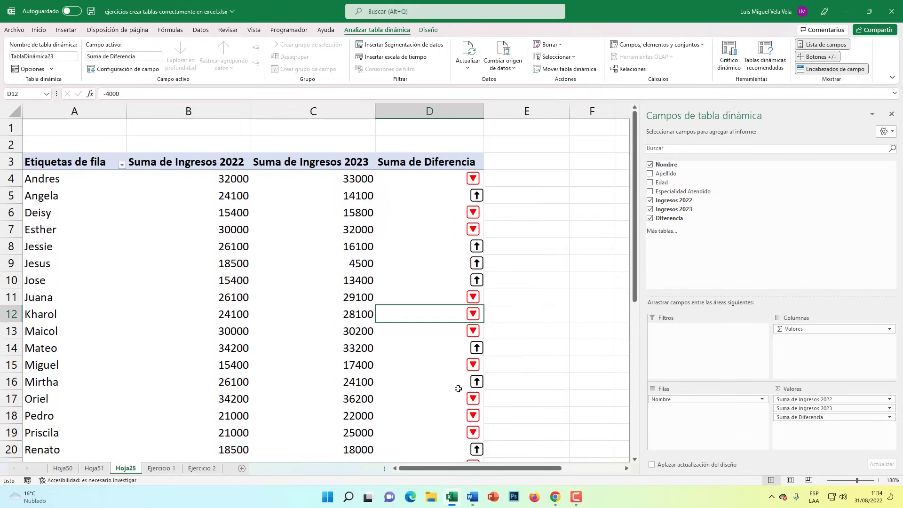
left_click(438, 112)
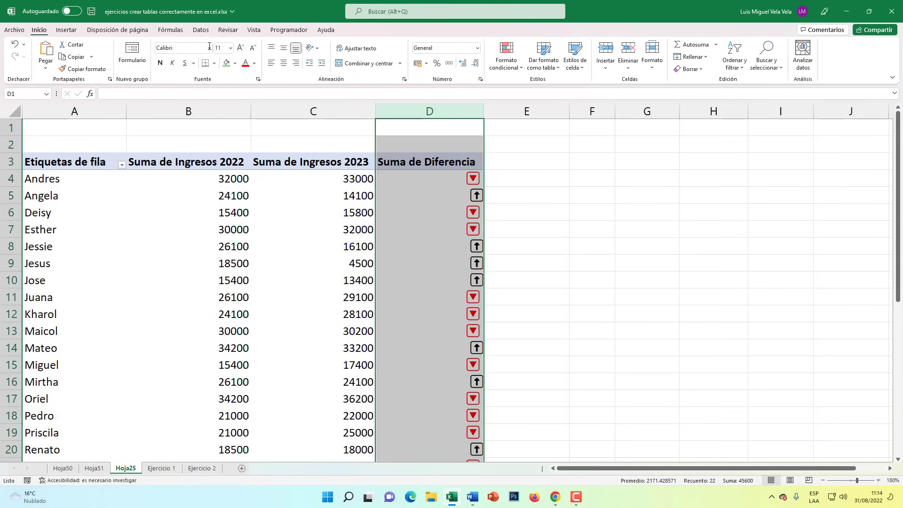
left_click(283, 62)
left_click(283, 48)
left_click(382, 234)
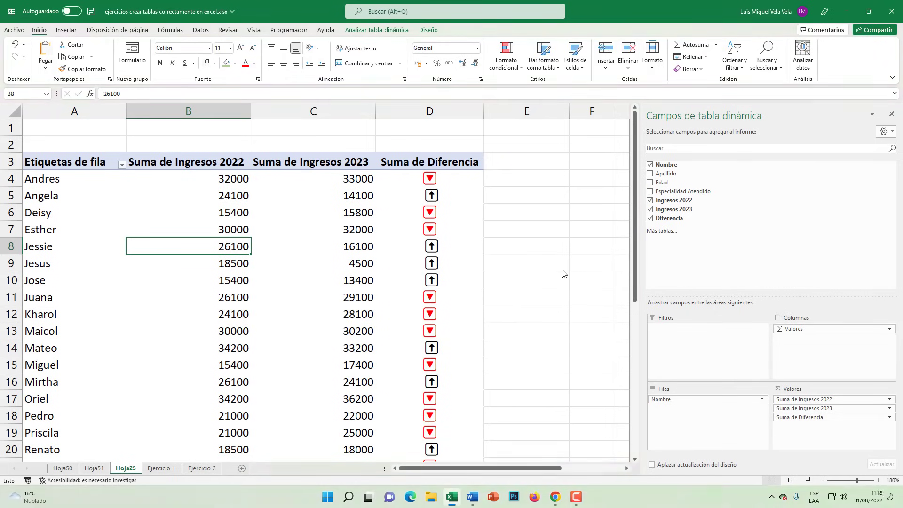
left_click(62, 168)
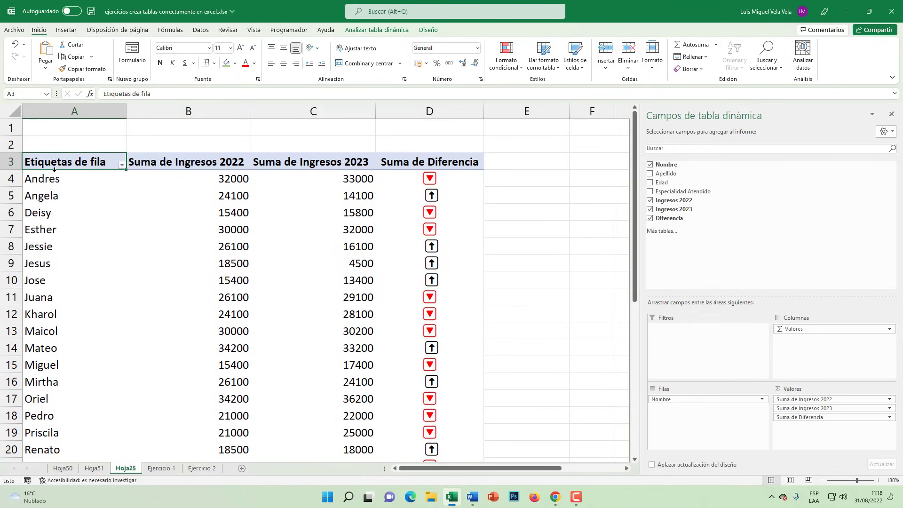
Step: Set a Top 10 filter on Nombre to show the top 5 by Suma de Ingresos 2022
left_click(122, 164)
mouse_move(42, 154)
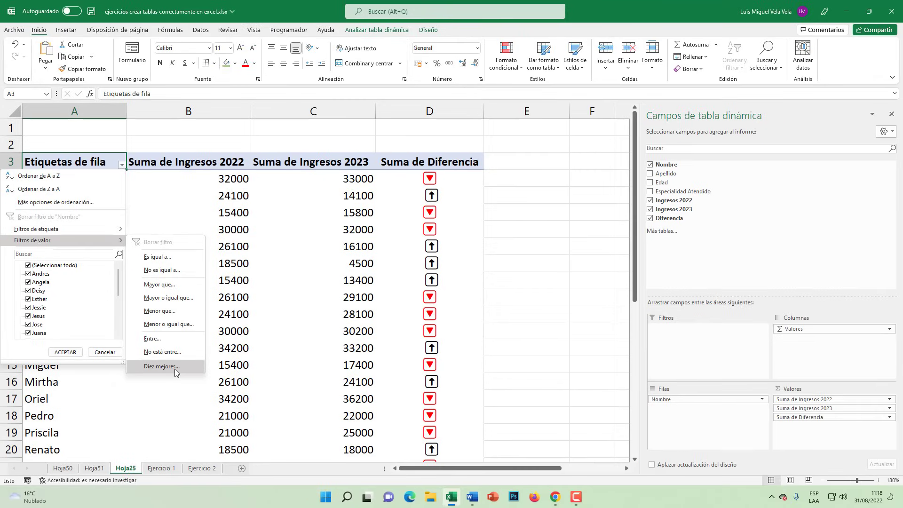
left_click(174, 369)
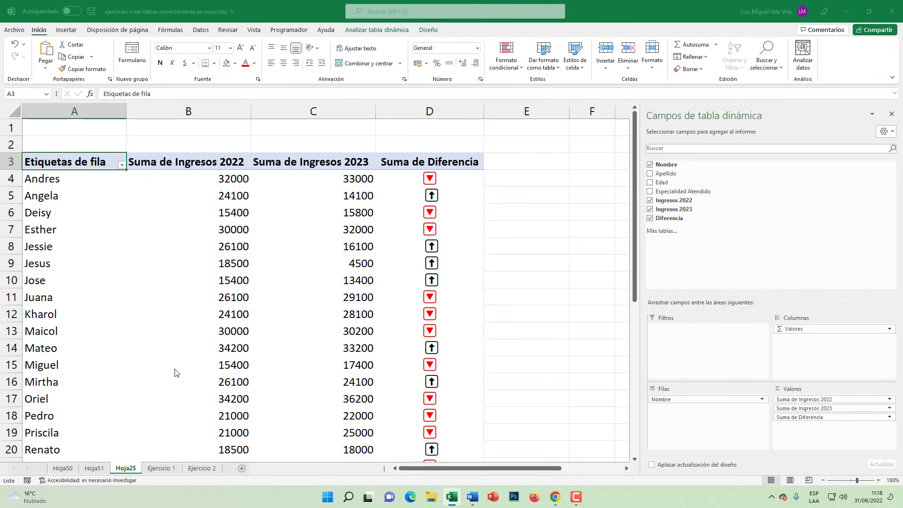
left_click_drag(487, 185, 486, 181)
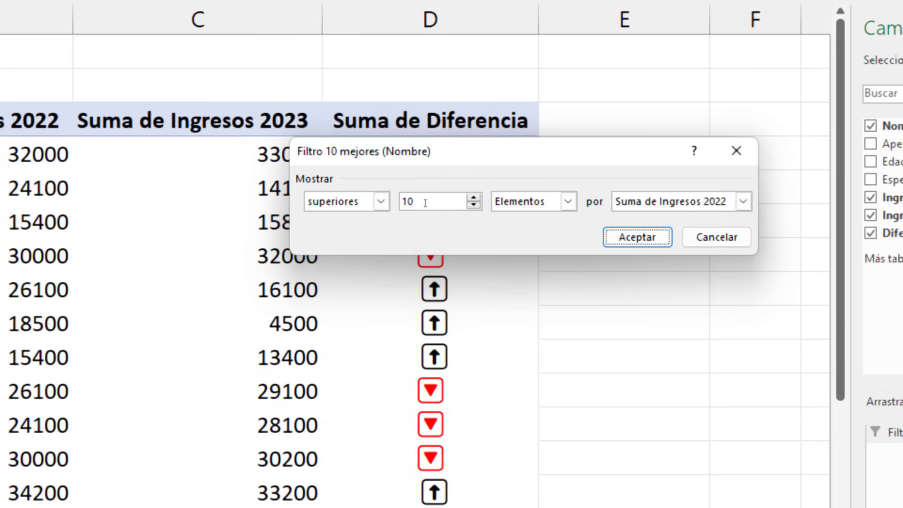
double_click(411, 207)
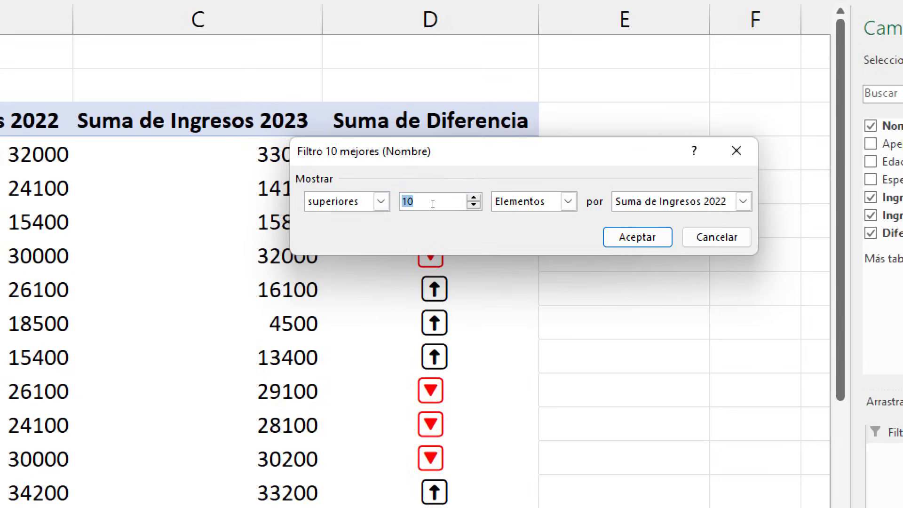
type("7")
left_click(744, 201)
key("Down")
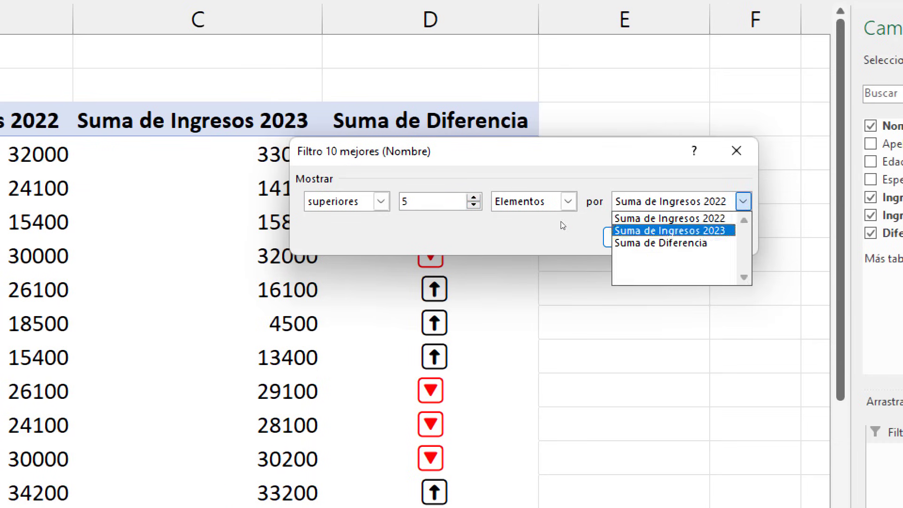
key("Up")
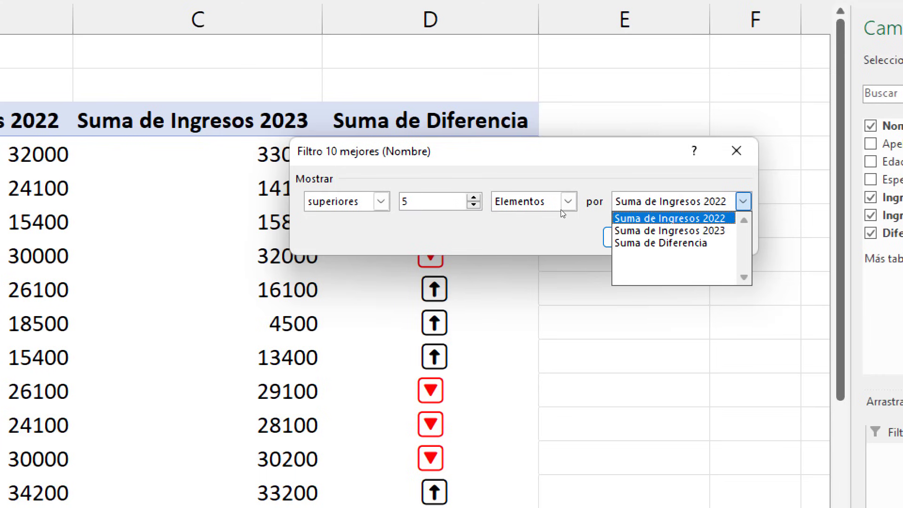
key("Down")
key("Up")
key("Return")
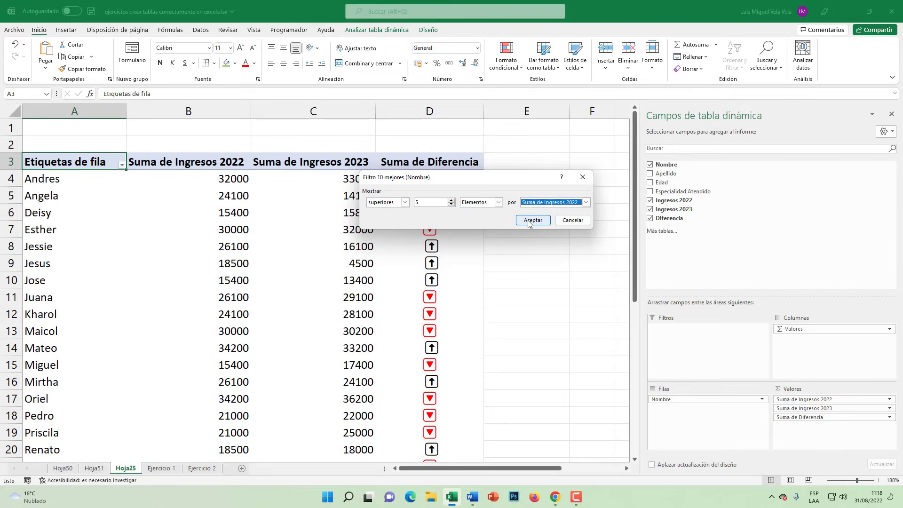
Step: Apply the top 5 filter, check the five 2022 values' sum, then undo the filter
left_click(533, 220)
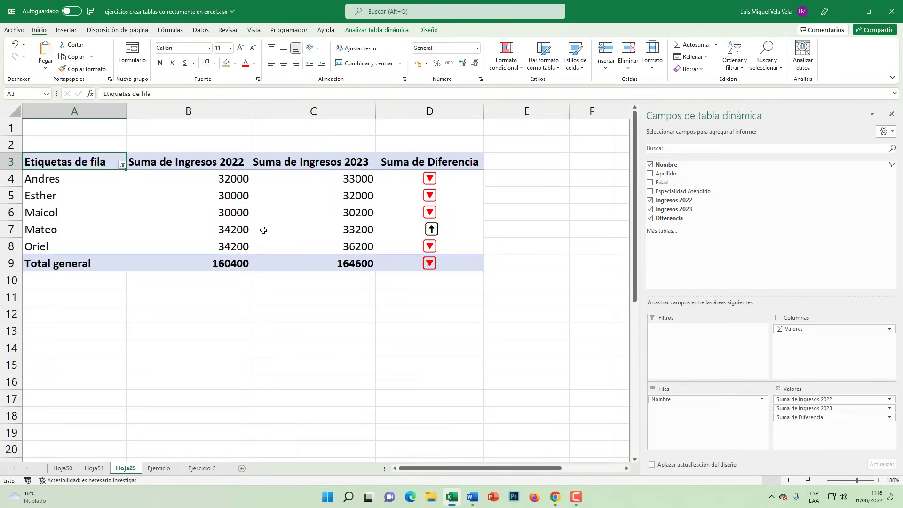
left_click_drag(217, 179, 218, 246)
left_click(208, 212)
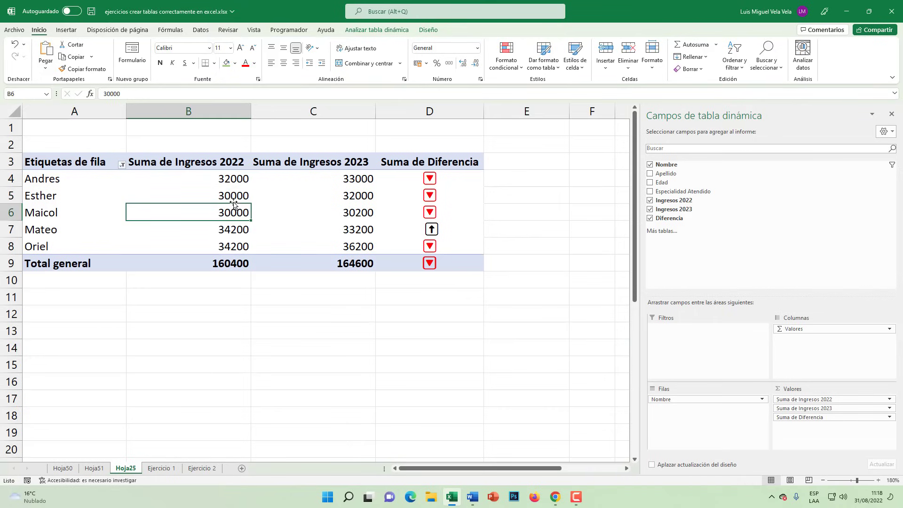
left_click_drag(236, 181, 234, 246)
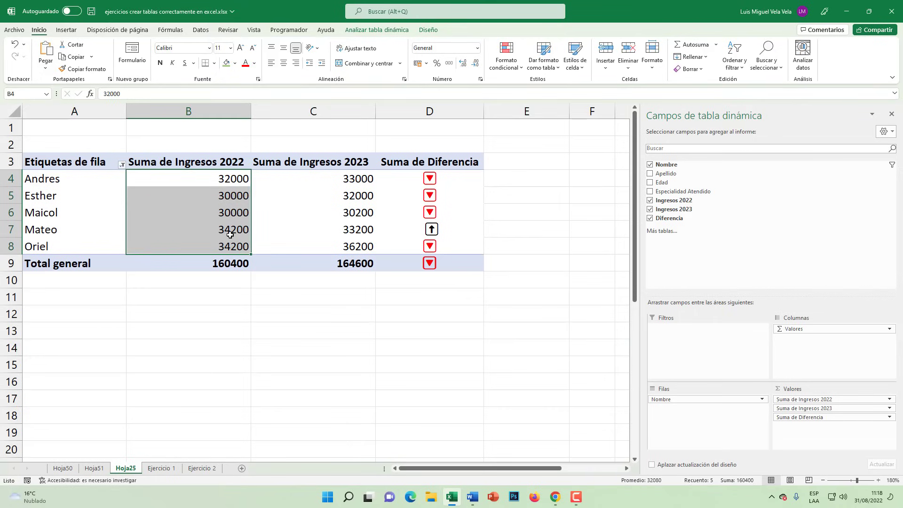
left_click(221, 207)
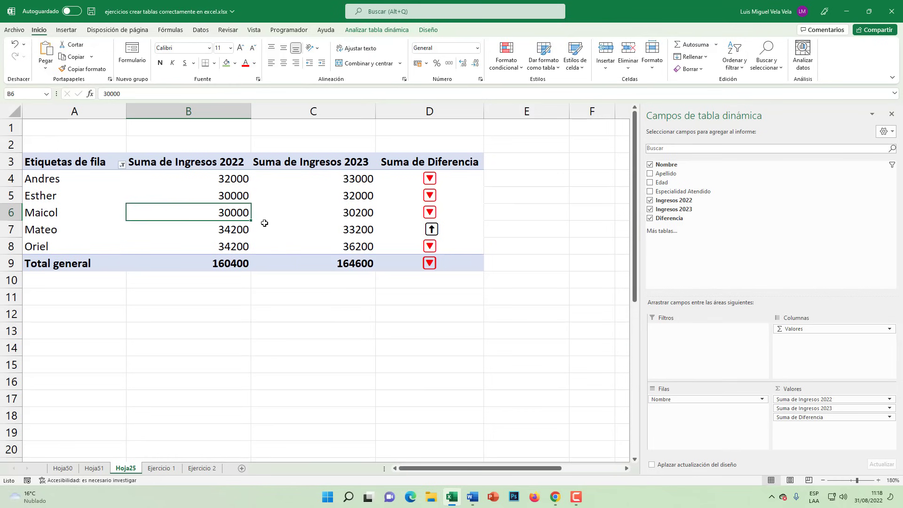
key("ctrl+z")
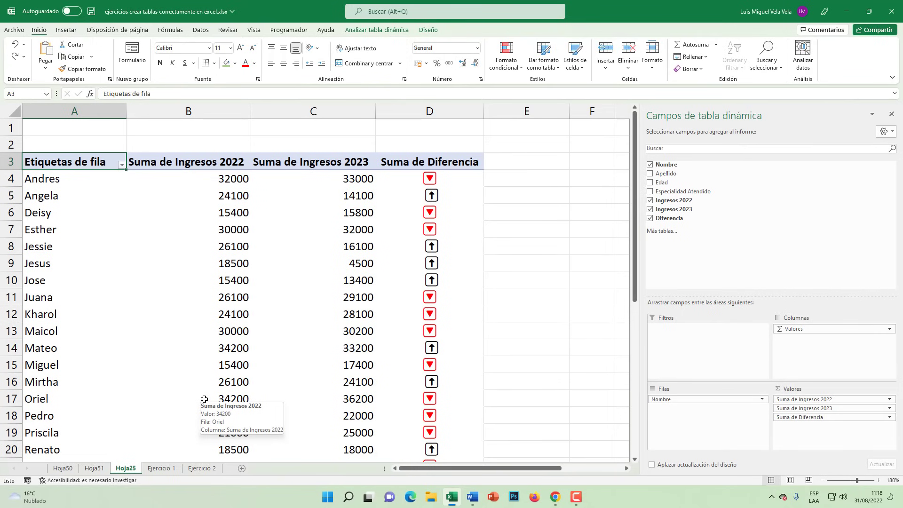
Step: On the Ejercicio 1 sheet, clear Ingresos 2022 in E2:E8 and Ingresos 2023 in F13:F17
left_click(170, 468)
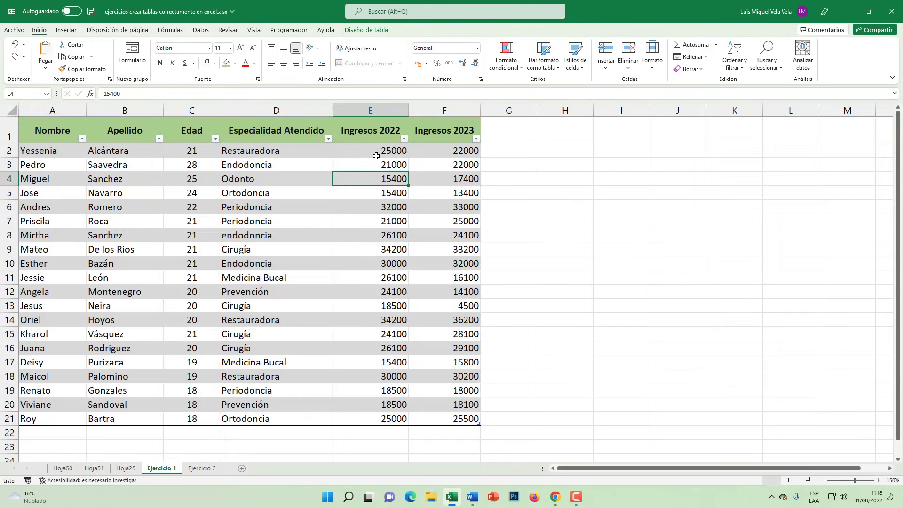
left_click_drag(377, 155, 379, 234)
key("Delete")
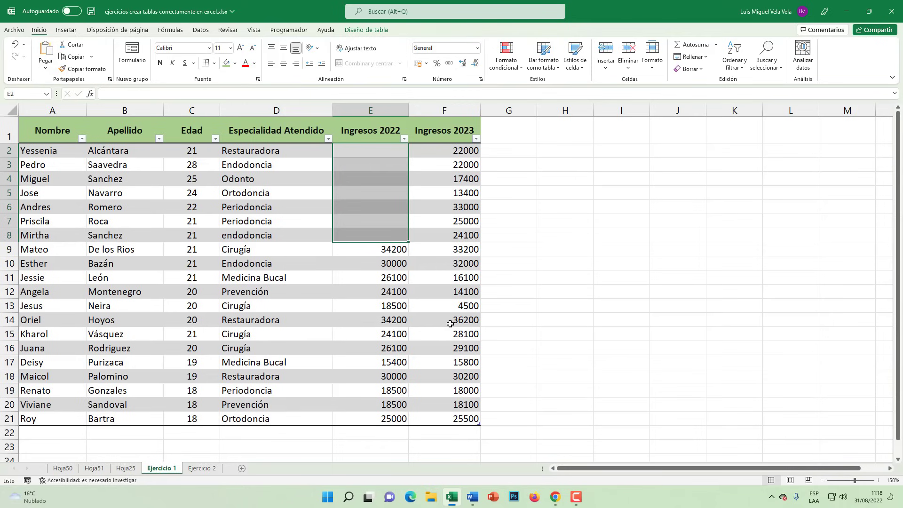
left_click_drag(452, 307, 457, 360)
key("Delete")
left_click(387, 177)
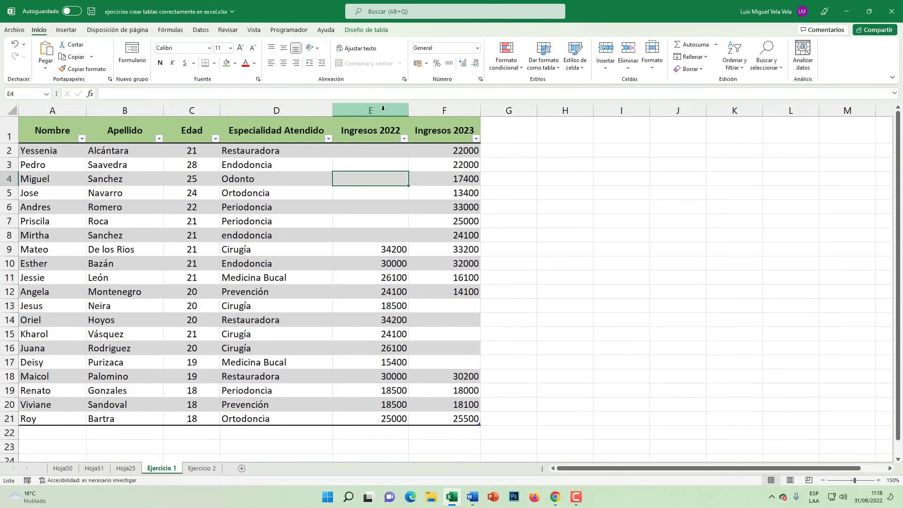
left_click(375, 110)
left_click(462, 105)
left_click(375, 109)
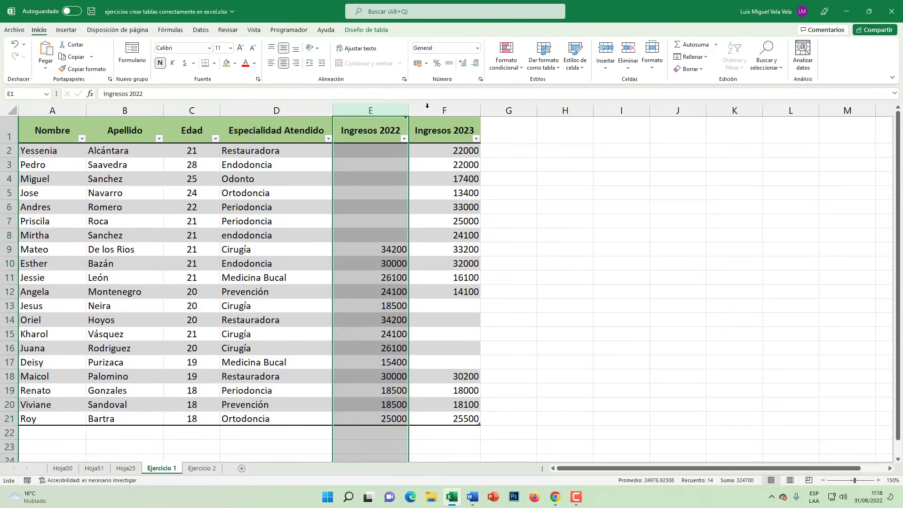
Step: Back on Hoja25, refresh the pivot table with the edited data
left_click(125, 468)
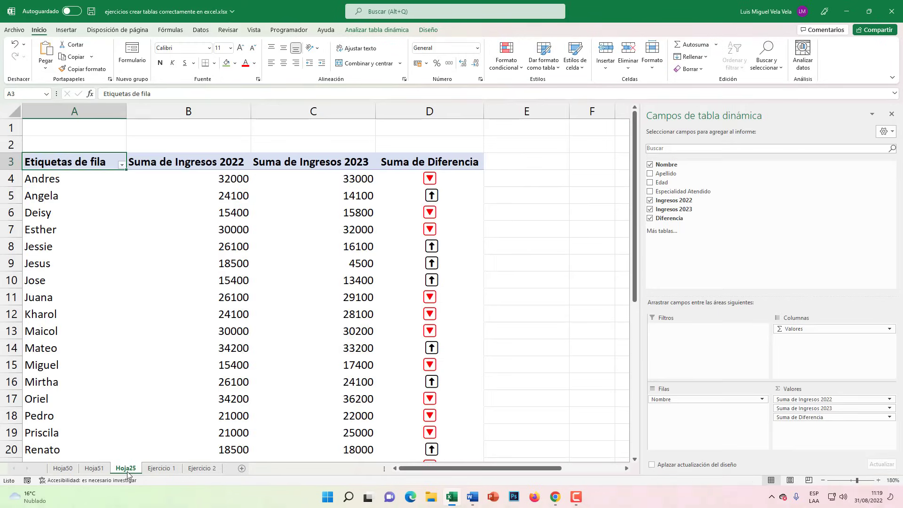
right_click(239, 243)
left_click(270, 304)
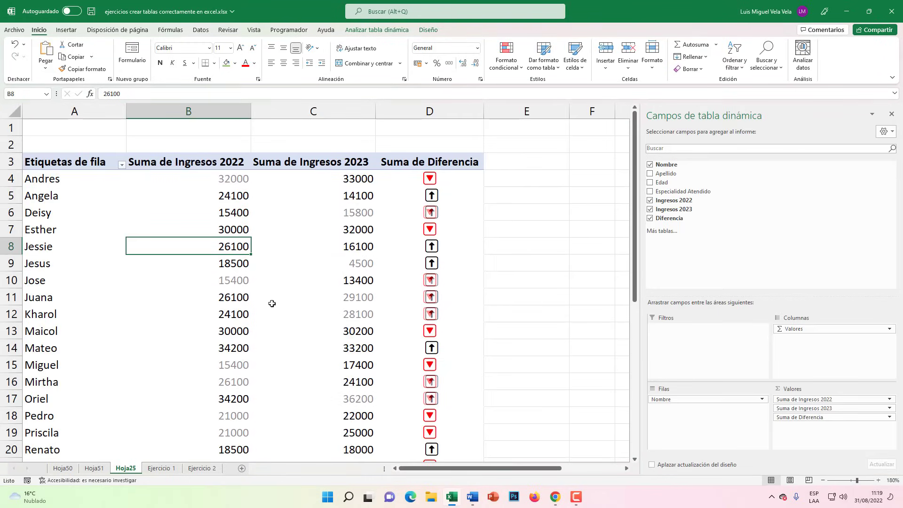
scroll(275, 327, "down", 2)
scroll(274, 327, "up", 3)
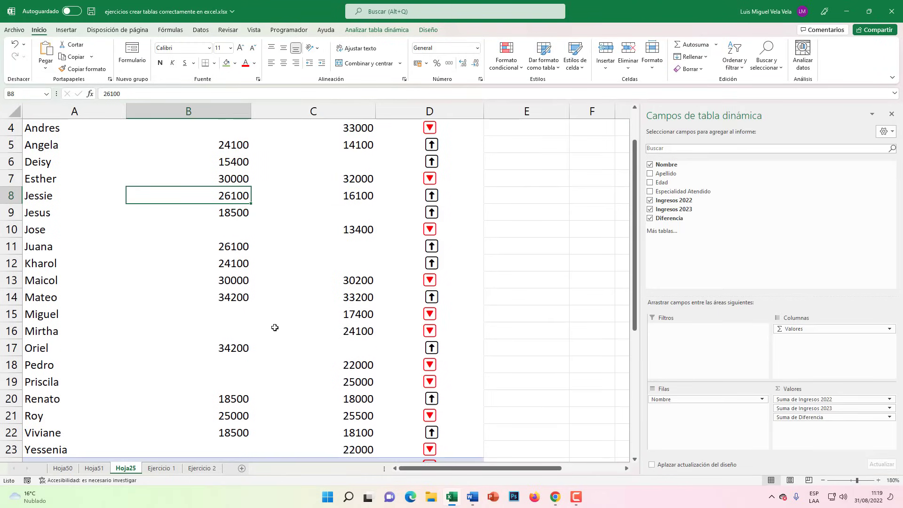
Step: Check the now-blank 2022 and 2023 income cells in the refreshed pivot
left_click(240, 329)
left_click(238, 313)
left_click(235, 233)
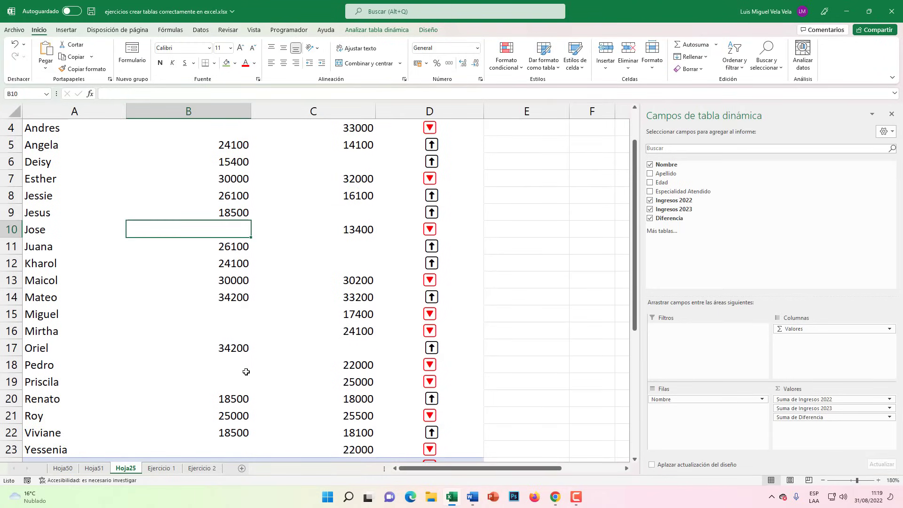
scroll(236, 240, "up", 3)
left_click(239, 230)
left_click(242, 187)
left_click(242, 180)
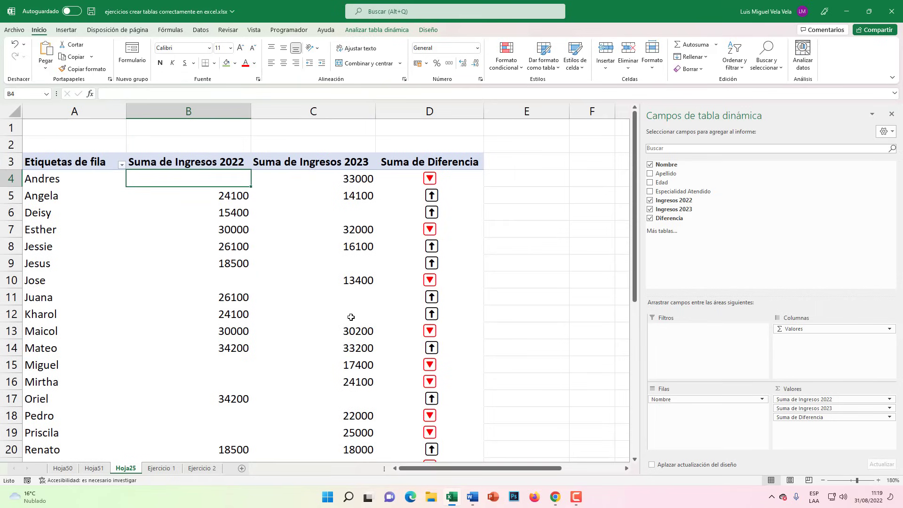
left_click(357, 303)
left_click(353, 307)
left_click(353, 297)
left_click(353, 262)
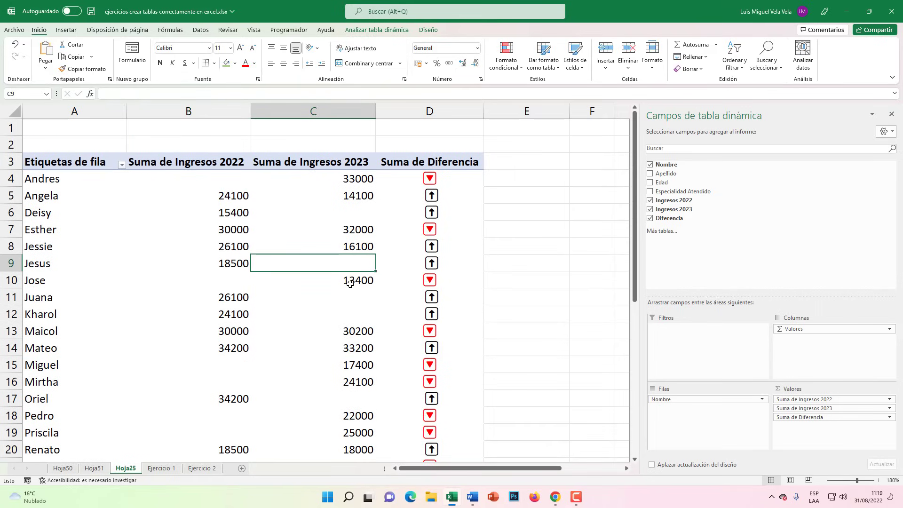
left_click(348, 302)
left_click(345, 319)
left_click(347, 299)
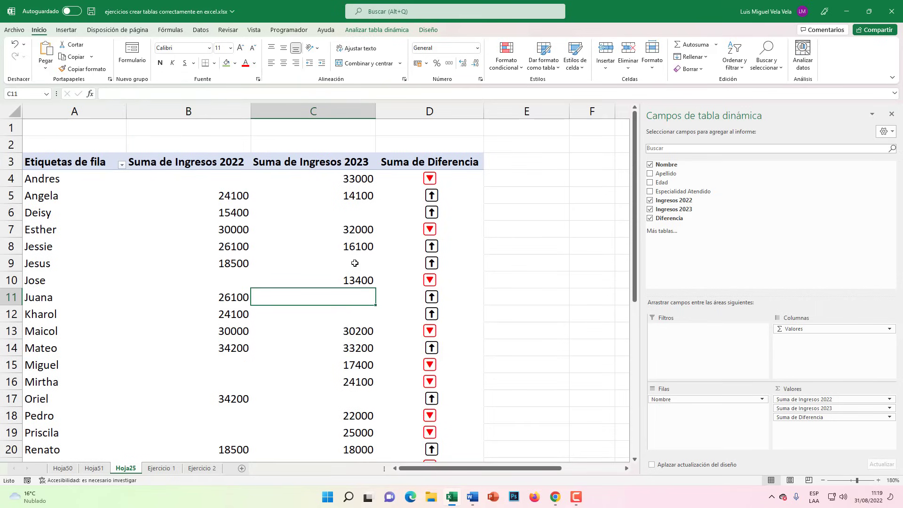
left_click(354, 263)
left_click(352, 215)
left_click(238, 179)
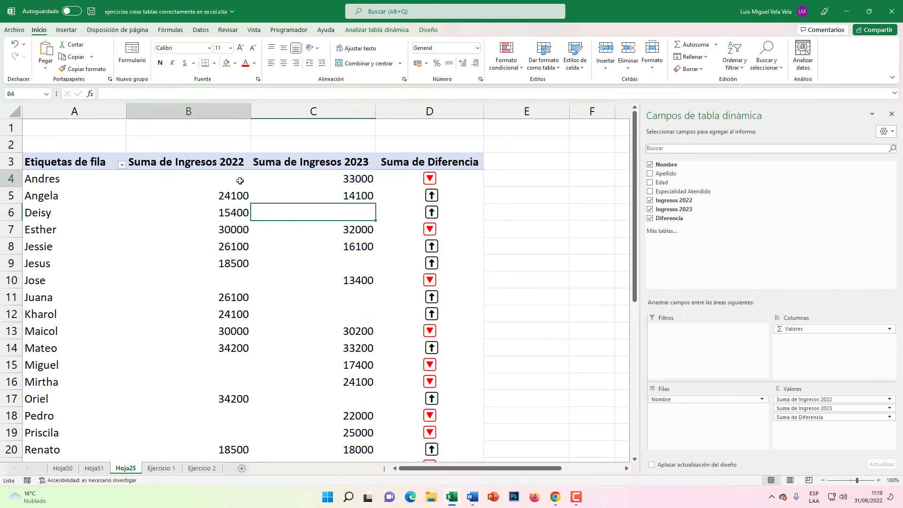
left_click(226, 277)
scroll(251, 296, "down", 1)
scroll(251, 297, "down", 3)
left_click(228, 280)
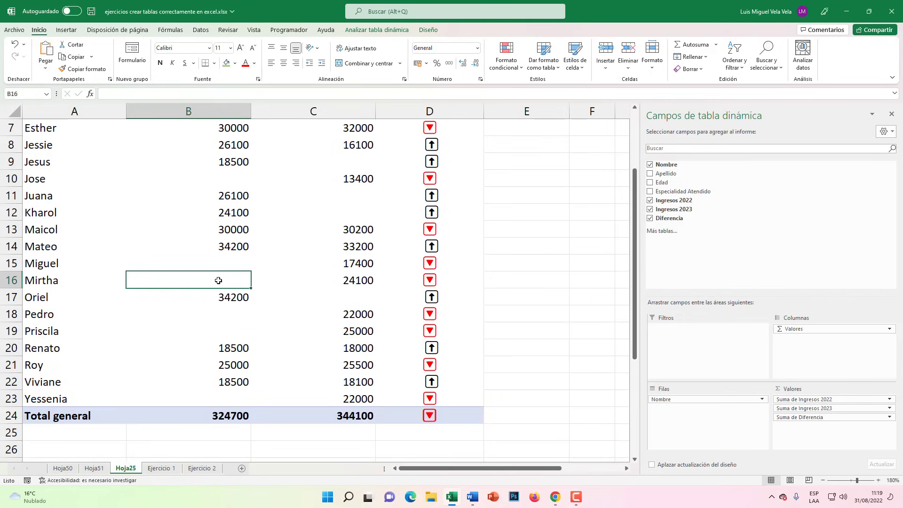
Step: In Opciones de tabla dinámica, turn on 'Para celdas vacías, mostrar' with the value 0
right_click(151, 280)
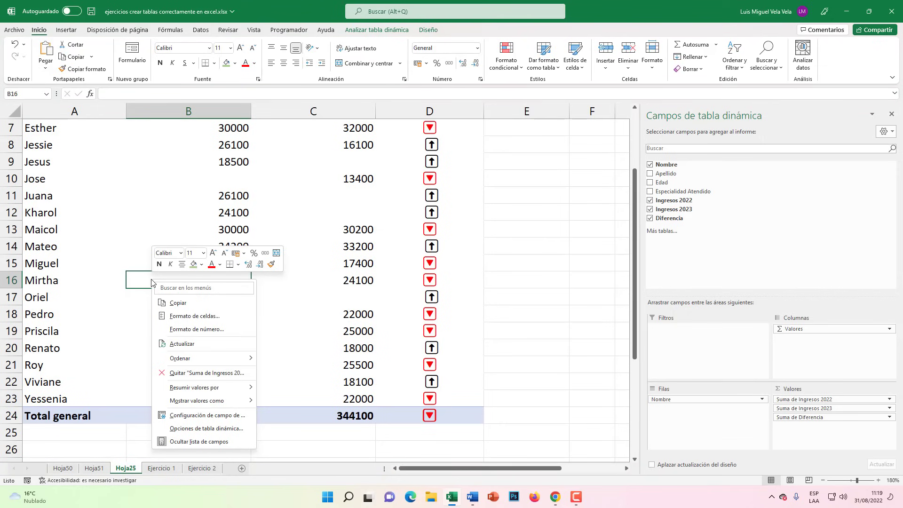
left_click(237, 431)
left_click_drag(289, 270, 390, 125)
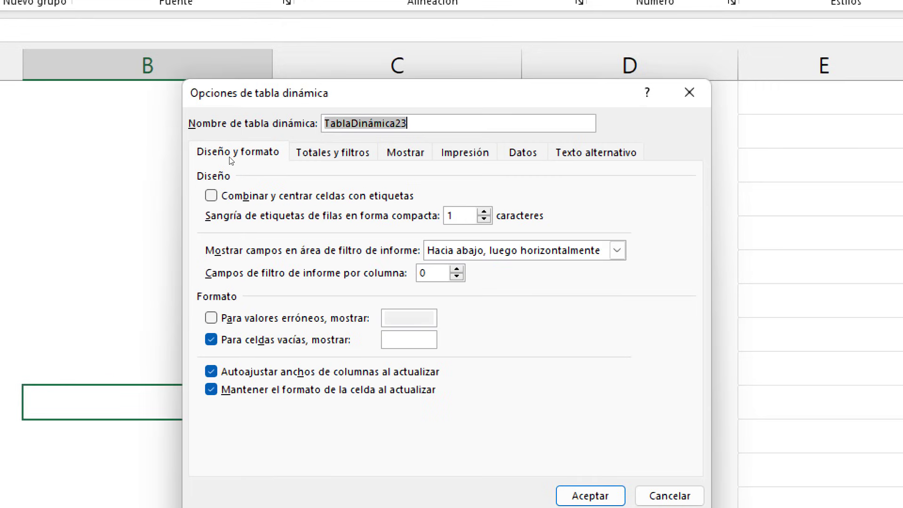
key("alt+d")
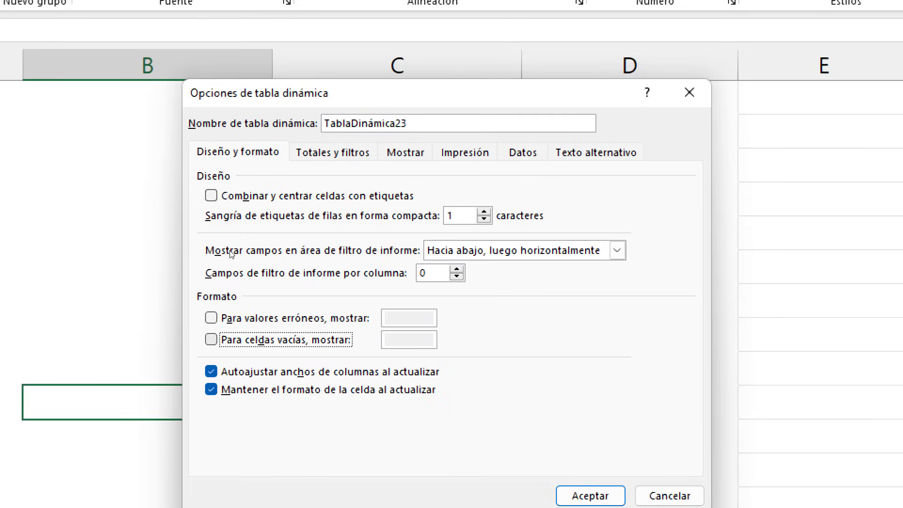
key("Tab")
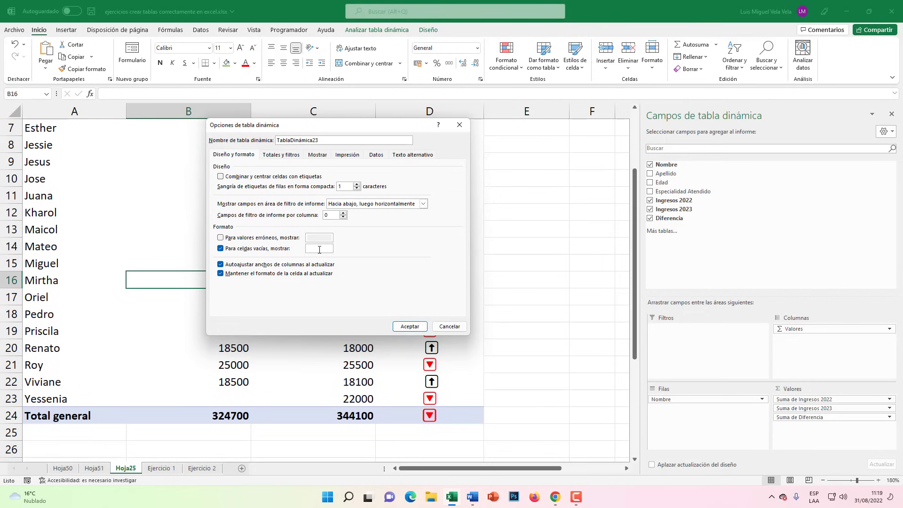
type("0")
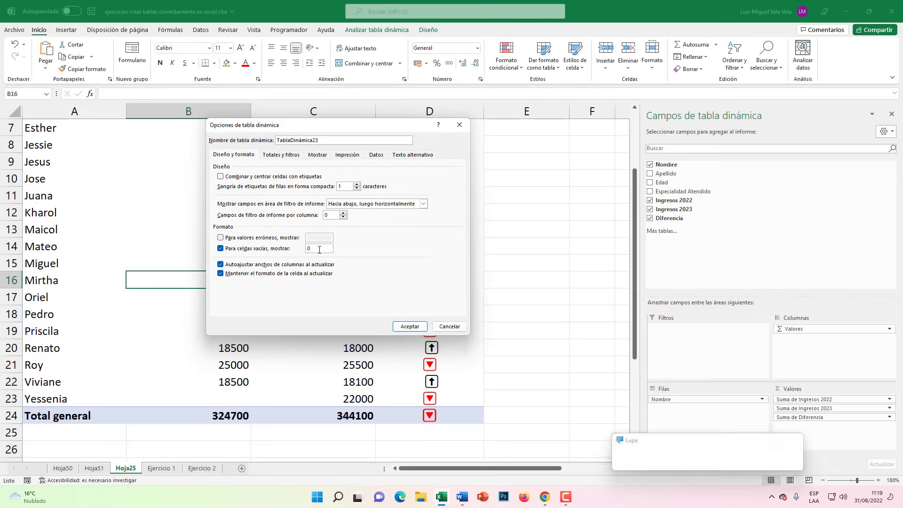
left_click(410, 326)
scroll(172, 372, "up", 2)
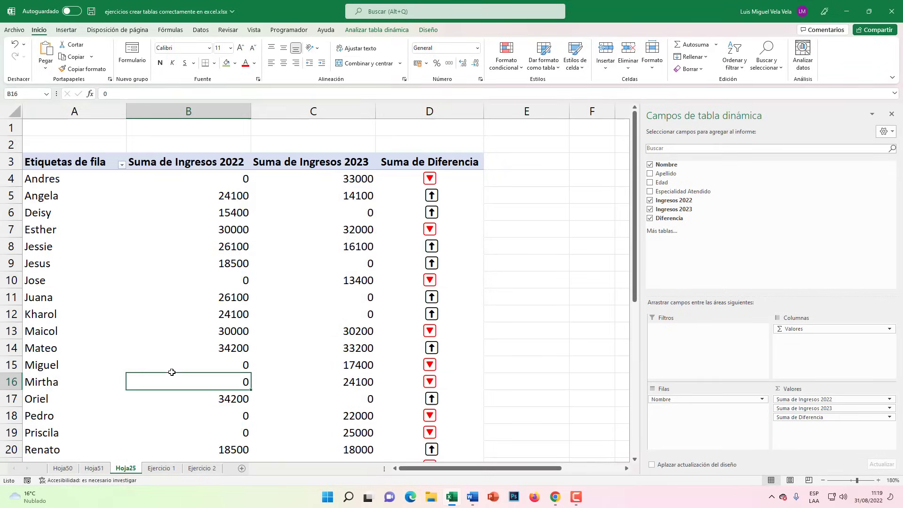
left_click(243, 175)
left_click(238, 278)
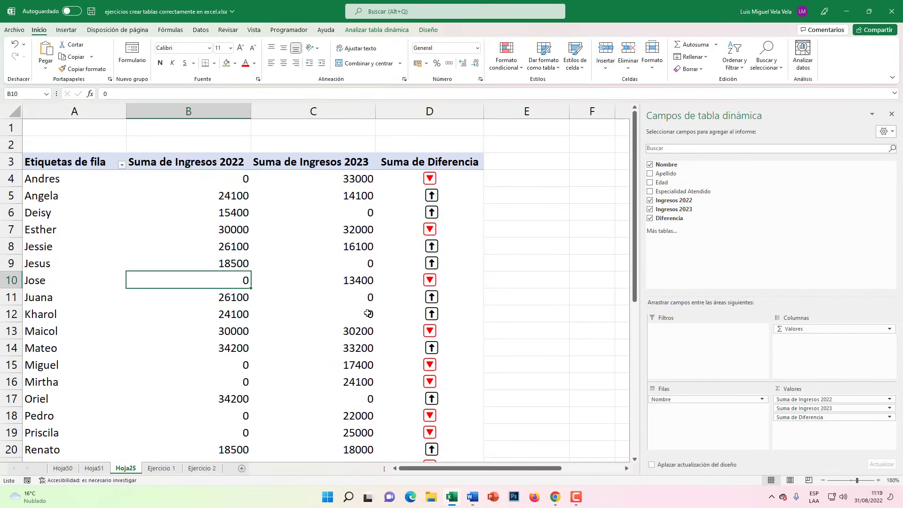
left_click(362, 297)
left_click(357, 316)
left_click(245, 366)
left_click(238, 381)
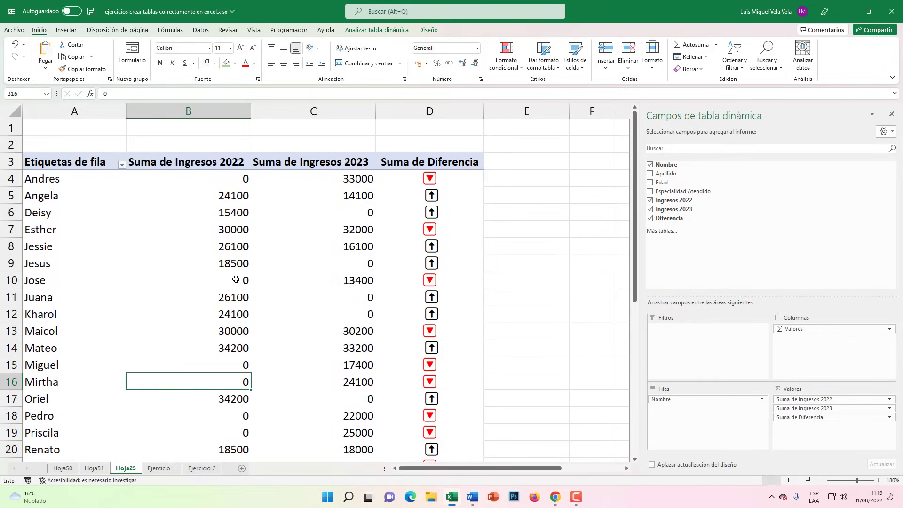
left_click(236, 280)
left_click(246, 377)
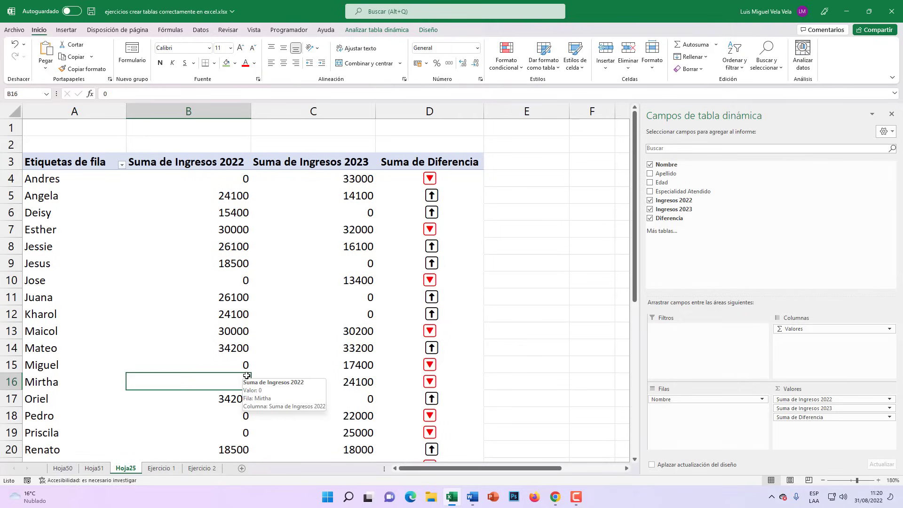